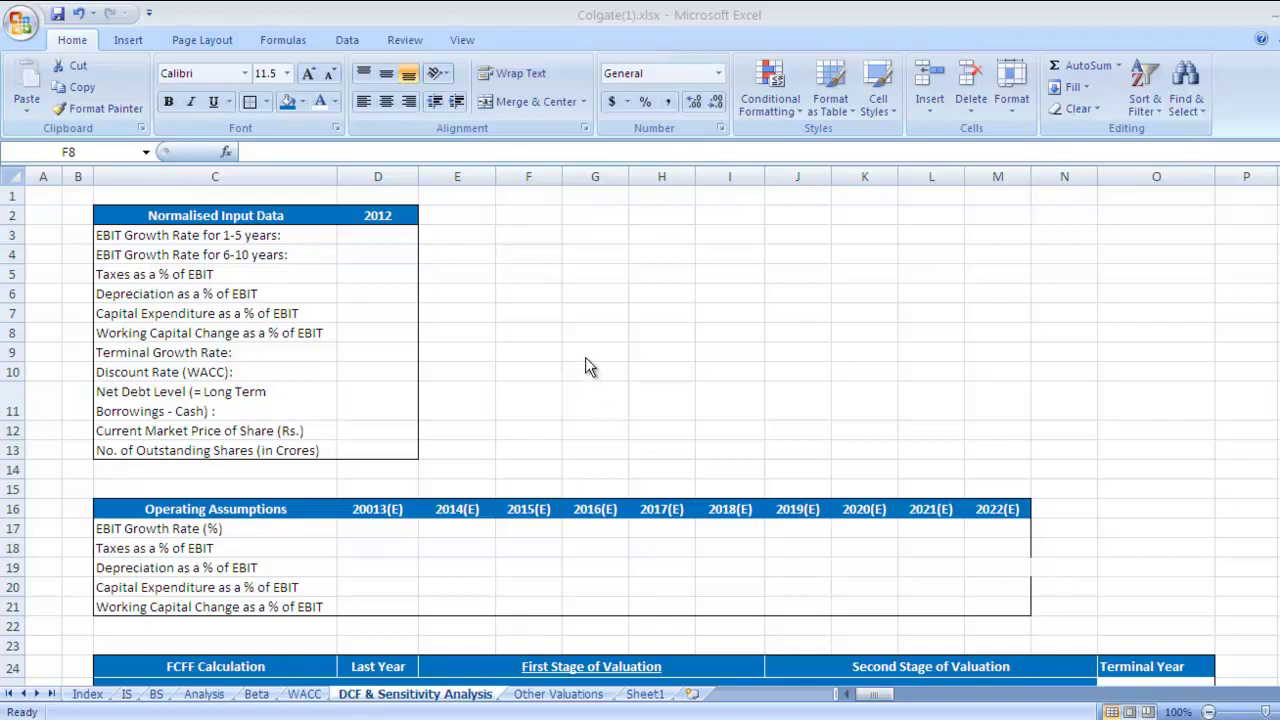
# Enter 10% as the 2012 EBIT growth rate for years 1-5 in the Normalised Input Data table.
pyautogui.click(408, 242)
pyautogui.write('=10')
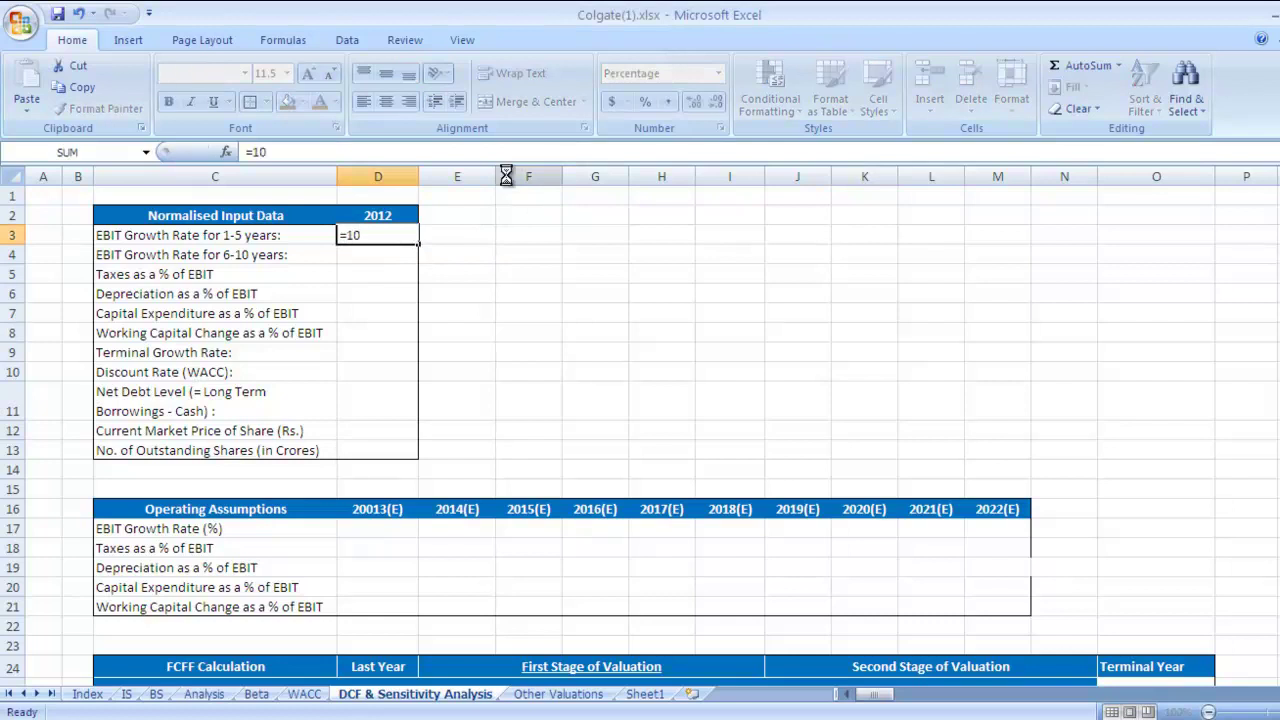
pyautogui.press('Return')
pyautogui.click(392, 235)
pyautogui.click(330, 155)
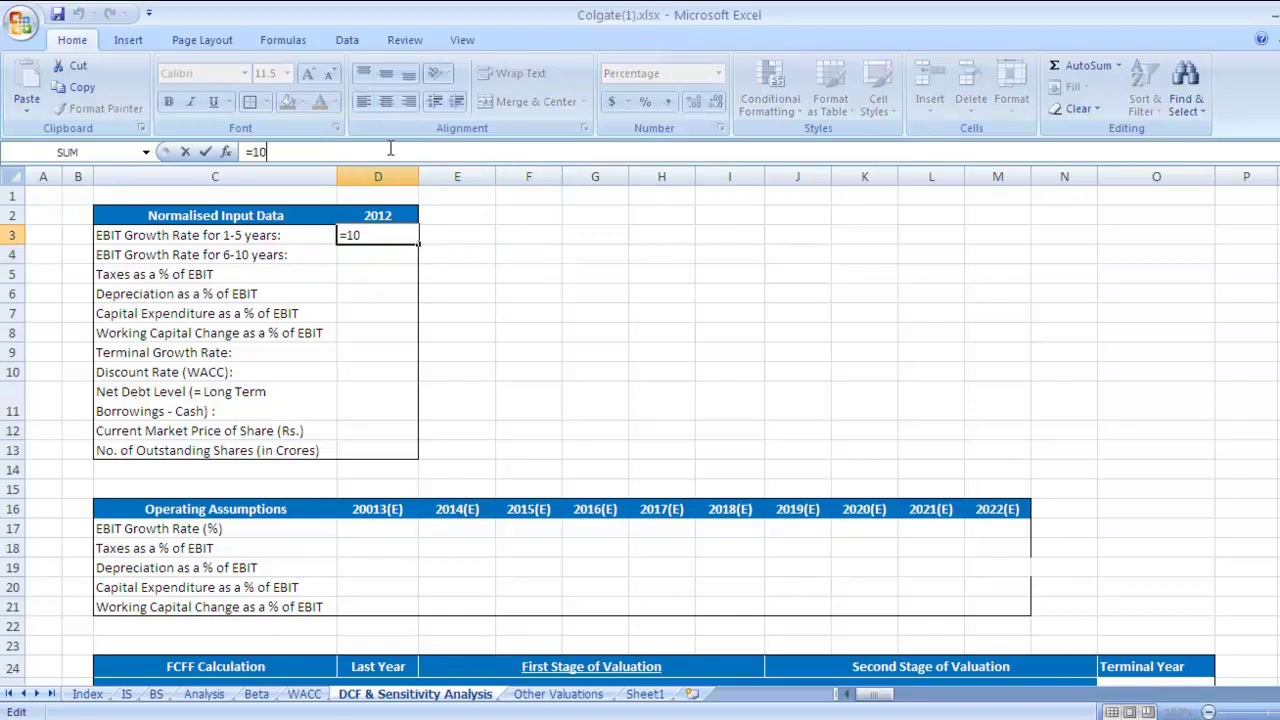
pyautogui.write('%')
pyautogui.press('Return')
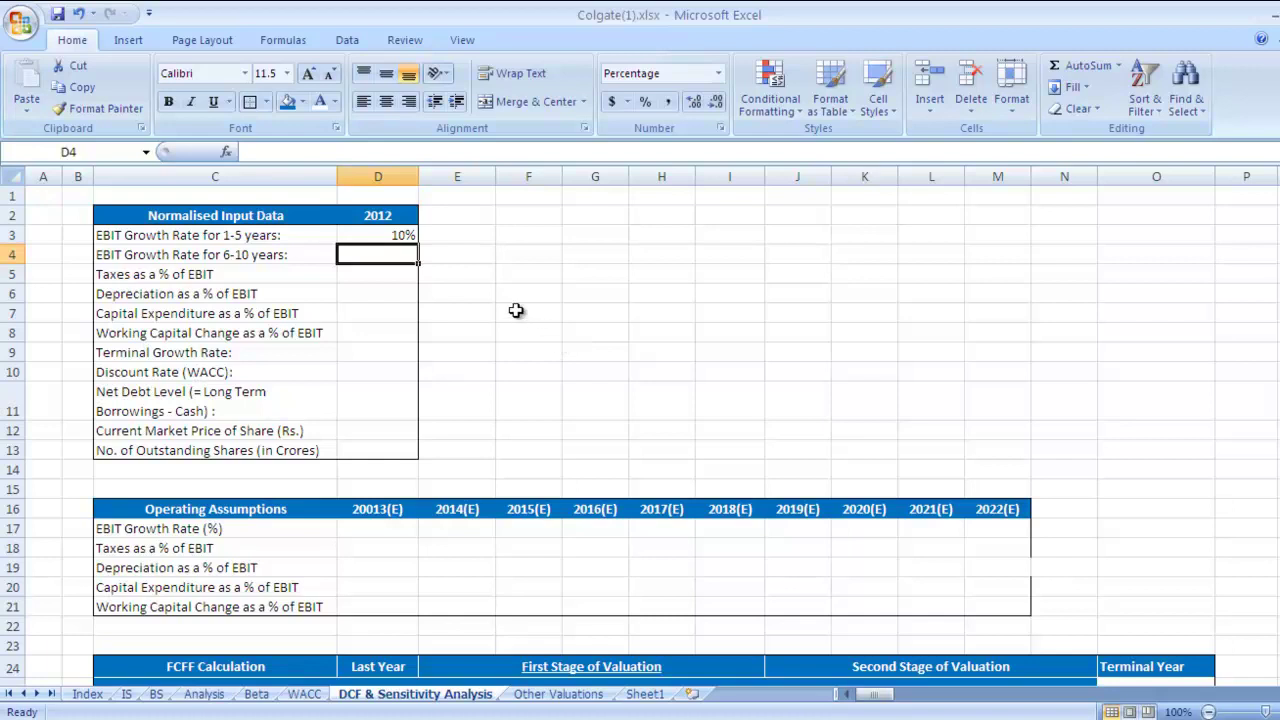
# Enter 8% as the EBIT growth rate for years 6-10 in the Normalised Input Data table.
pyautogui.click(285, 257)
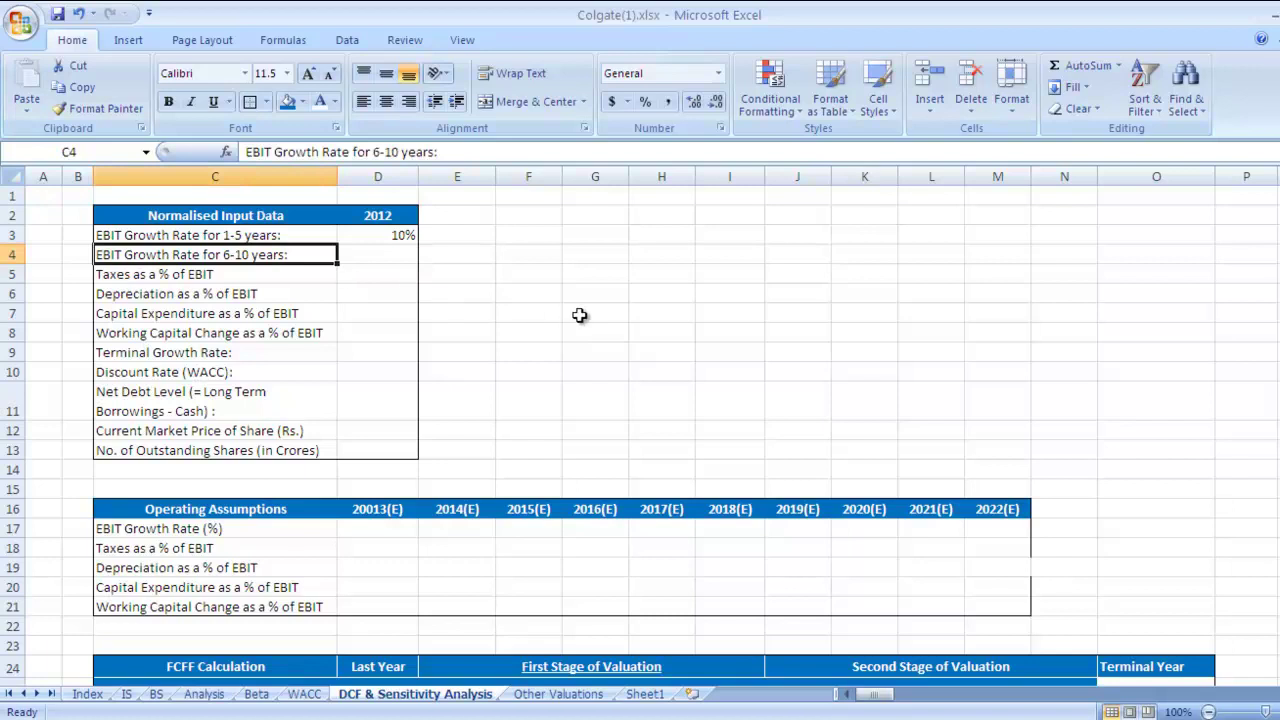
pyautogui.press('Right')
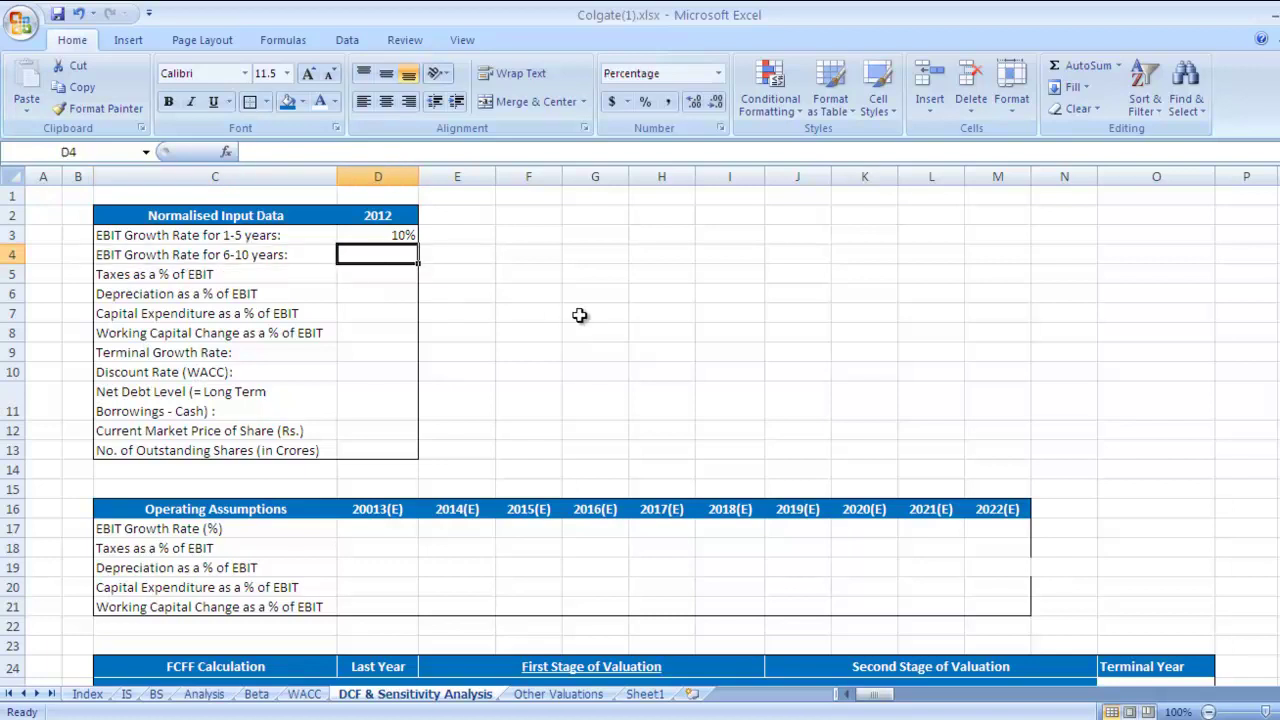
pyautogui.write('8')
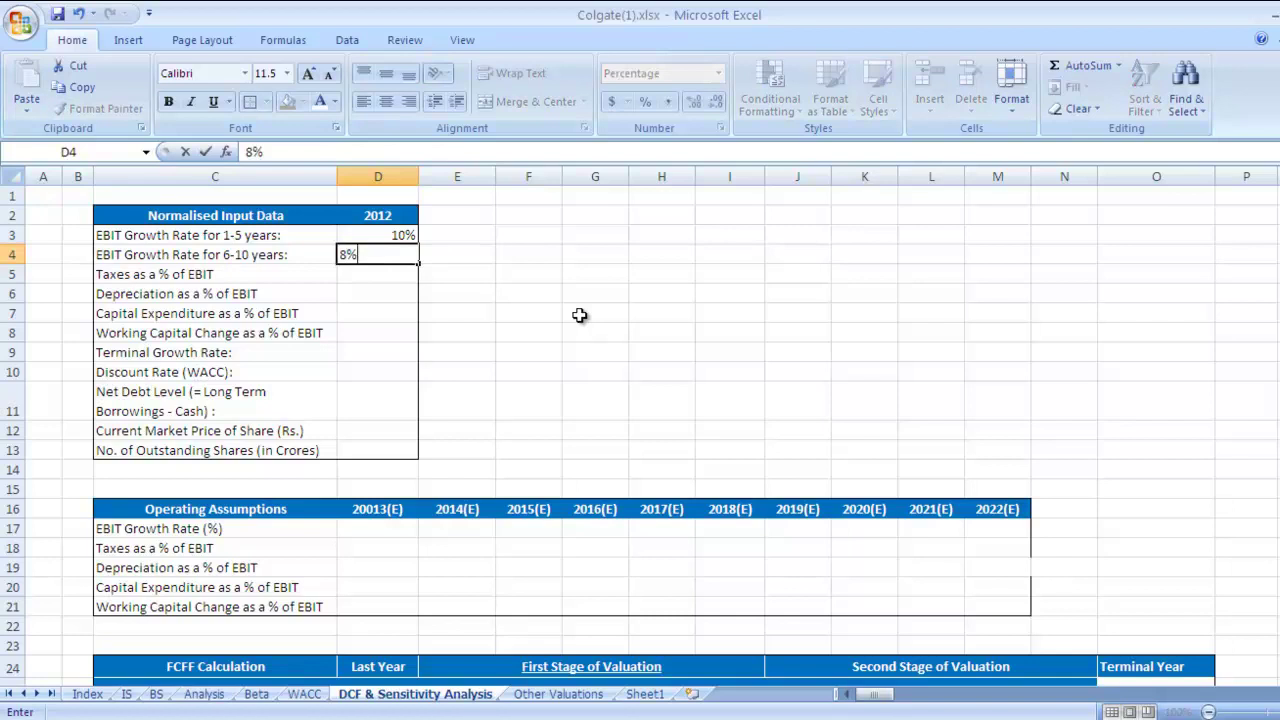
pyautogui.press('Return')
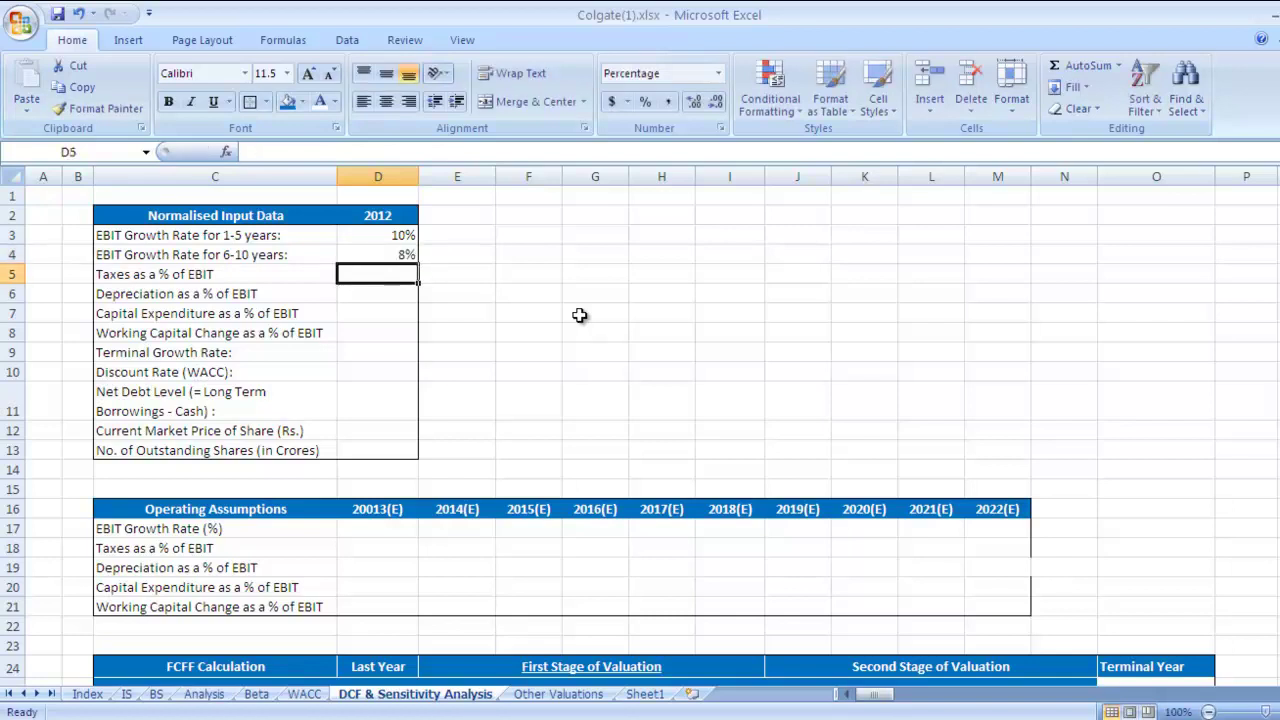
# Look up the average tax percentage of EBIT on the Analysis sheet and enter 23% for Taxes as a % of EBIT in the DCF inputs.
pyautogui.click(205, 696)
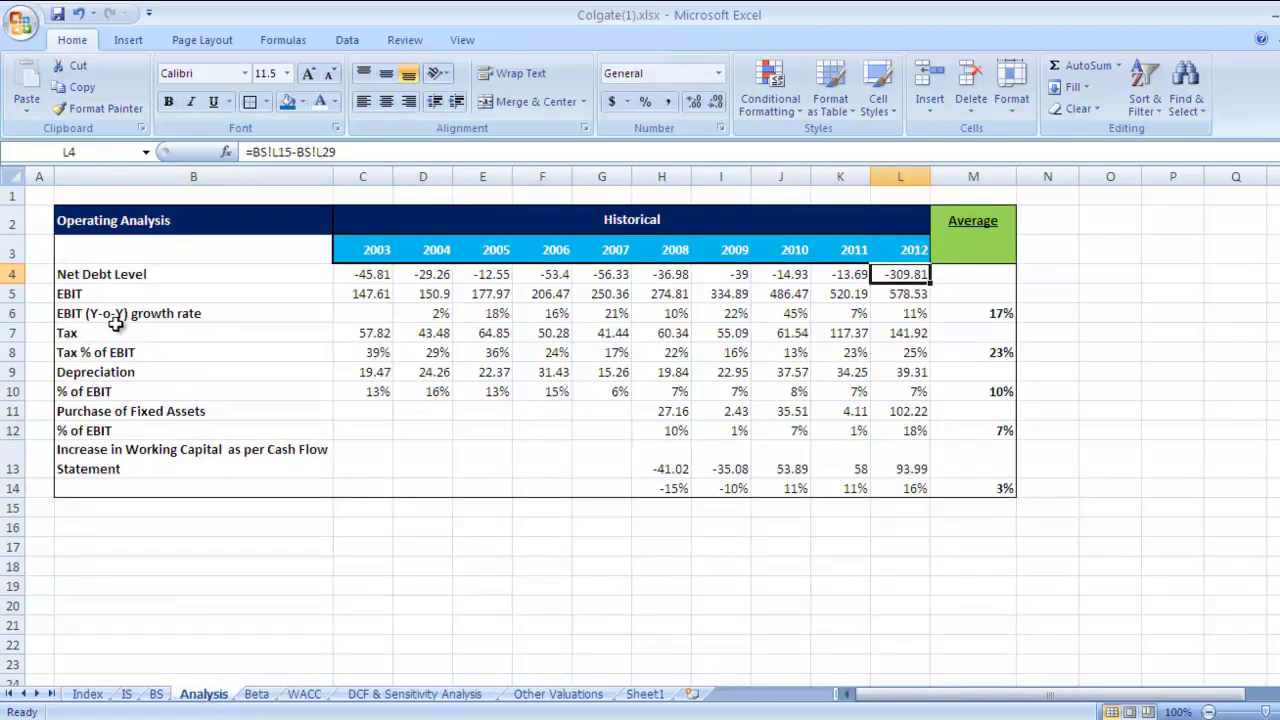
pyautogui.click(97, 350)
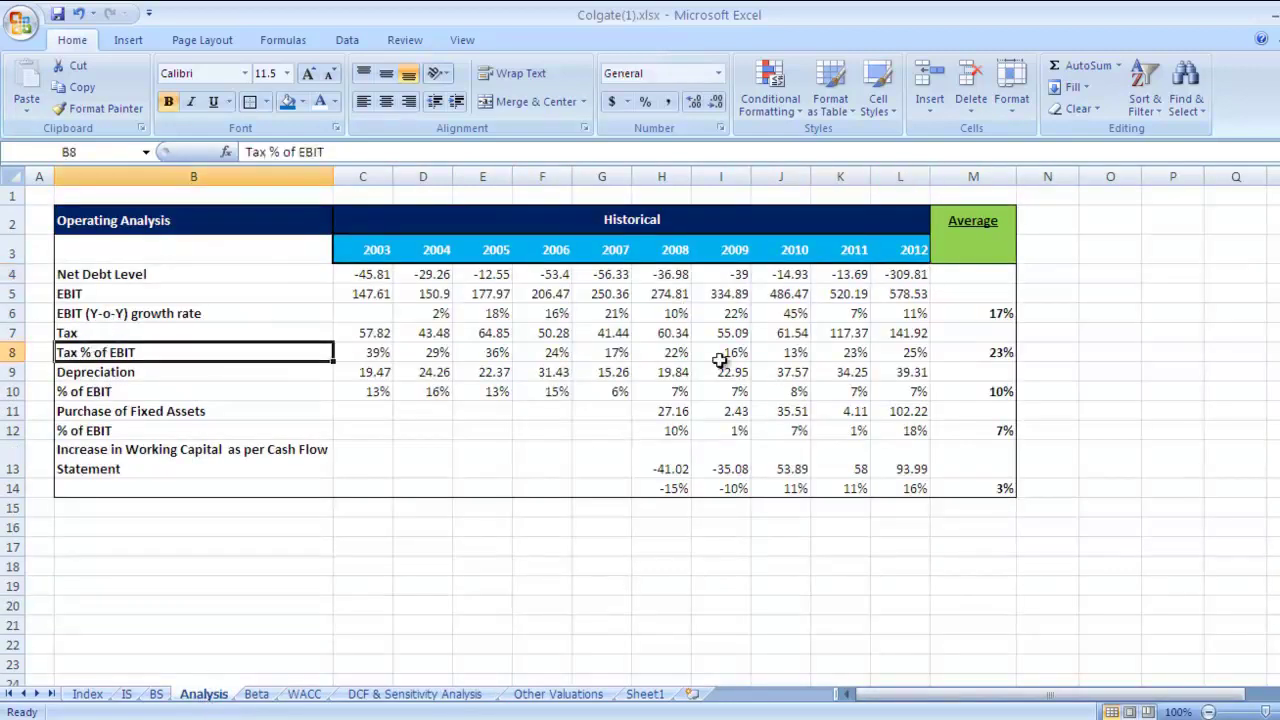
pyautogui.click(958, 351)
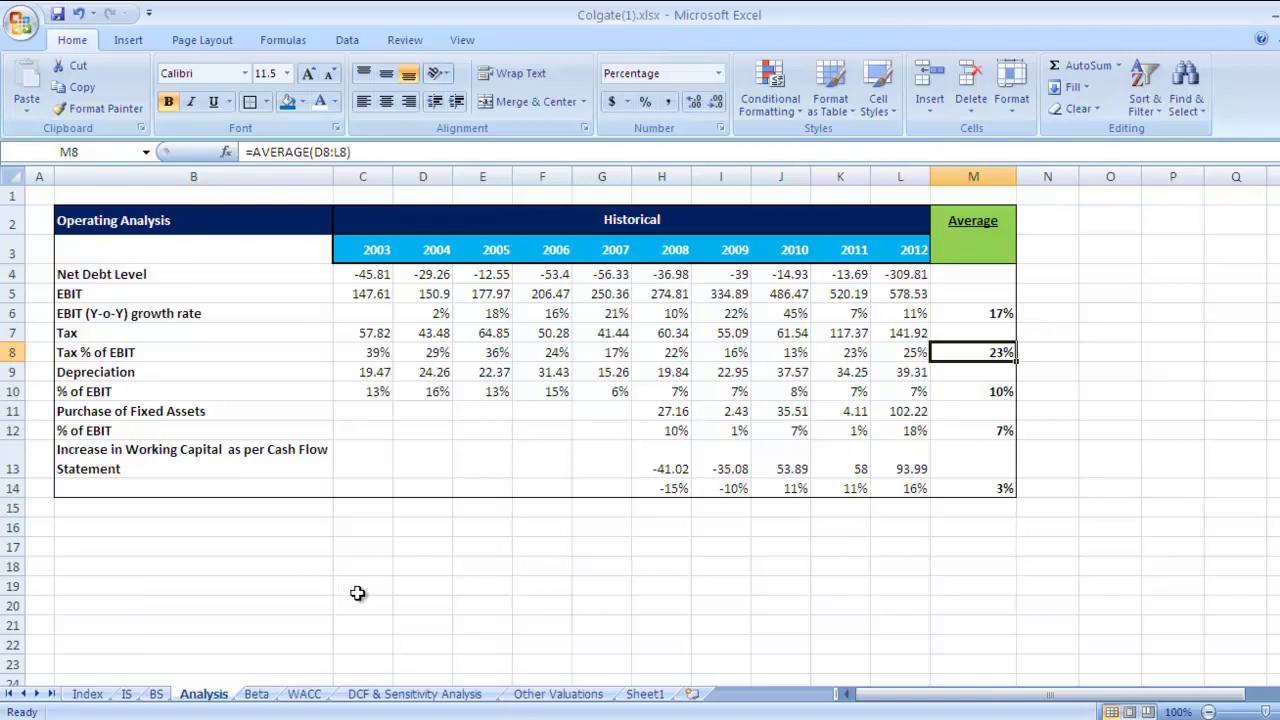
pyautogui.click(357, 694)
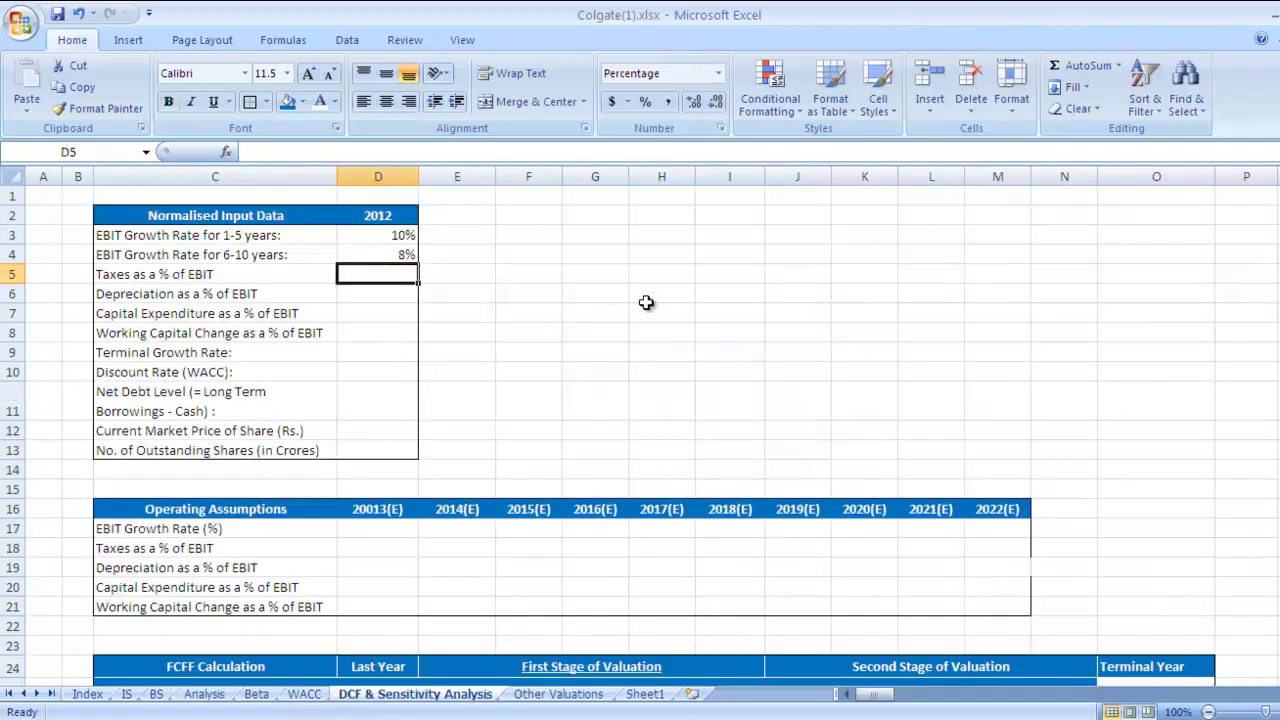
pyautogui.write('23')
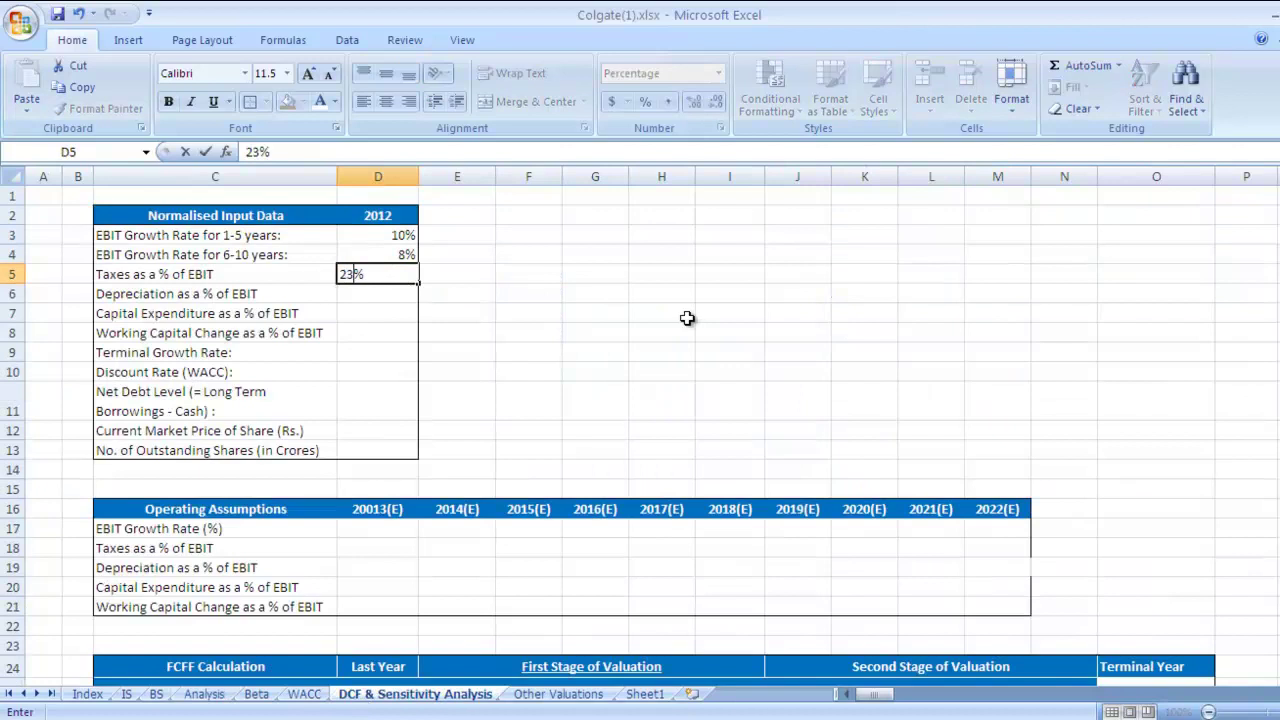
pyautogui.press('Return')
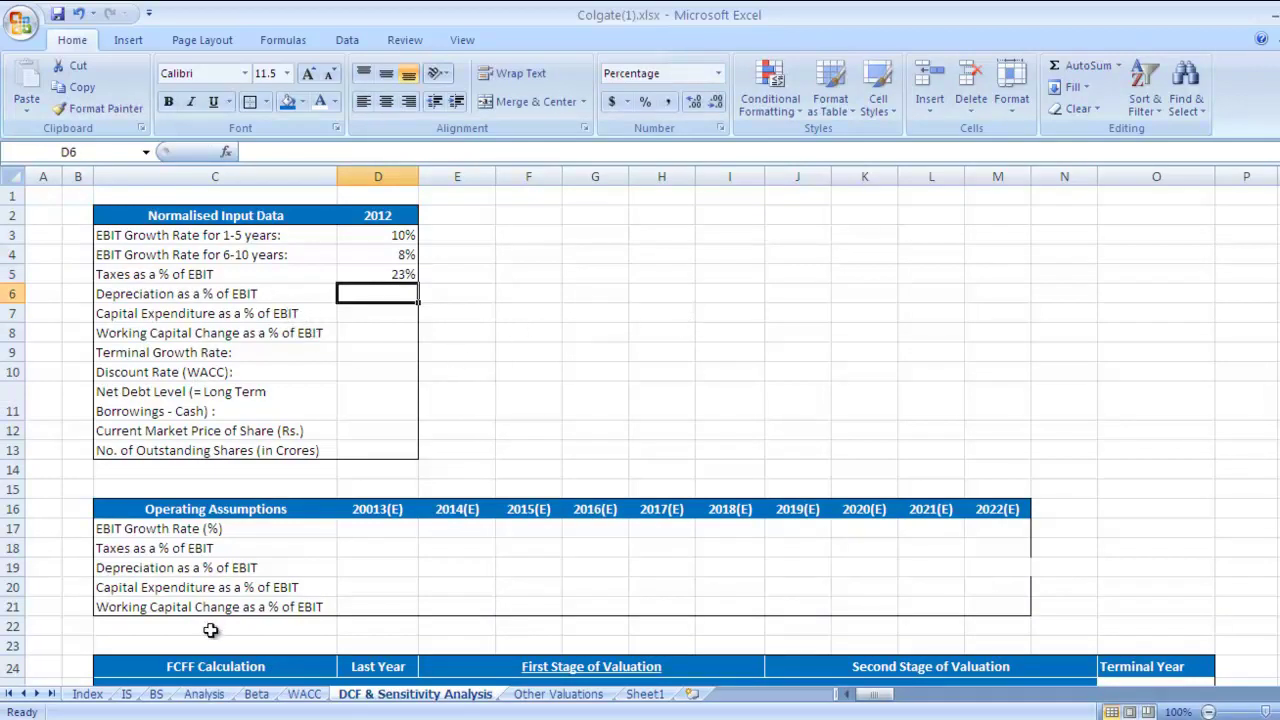
# Check the average depreciation percentage on the Analysis sheet and enter 10% for Depreciation as a % of EBIT in the DCF inputs.
pyautogui.click(206, 694)
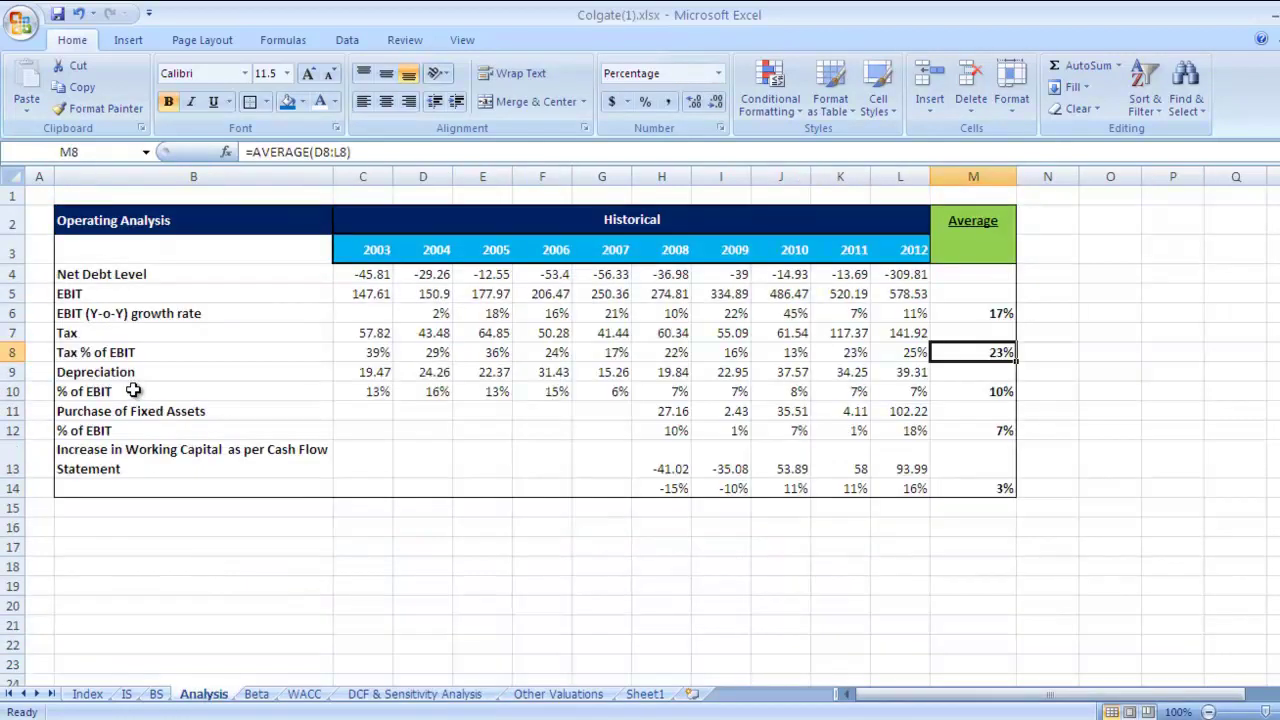
pyautogui.click(974, 390)
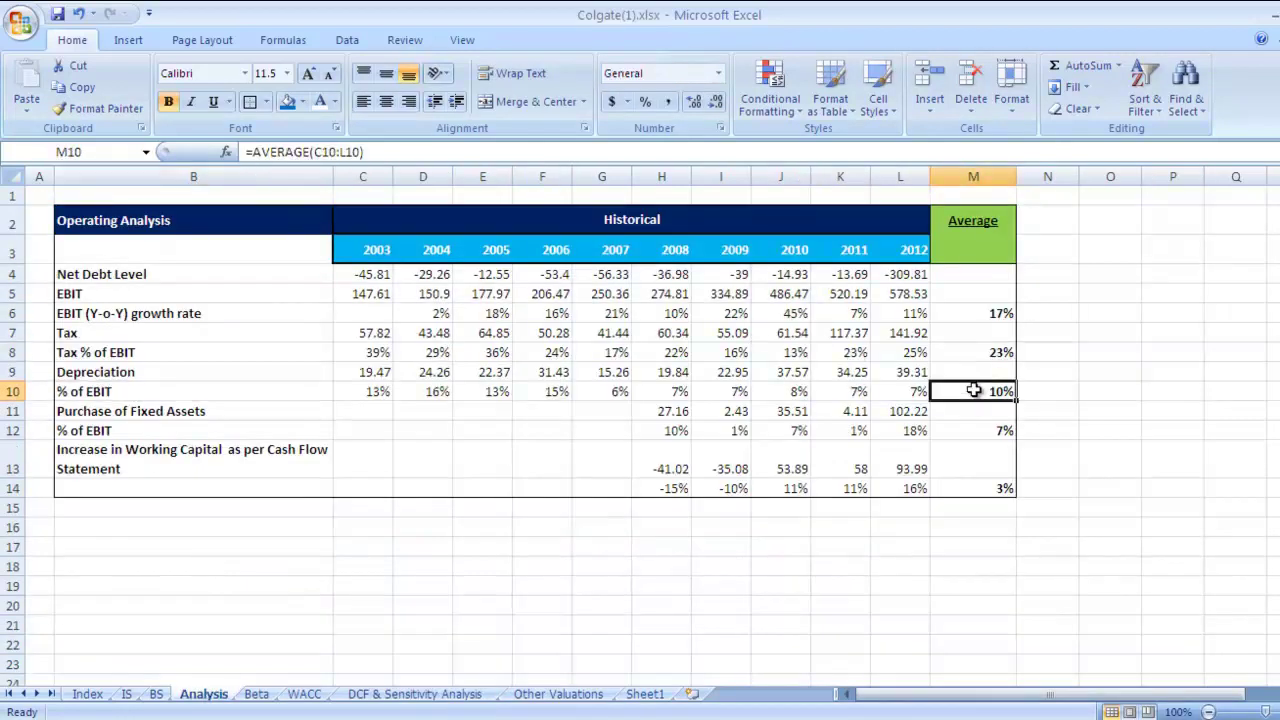
pyautogui.click(372, 697)
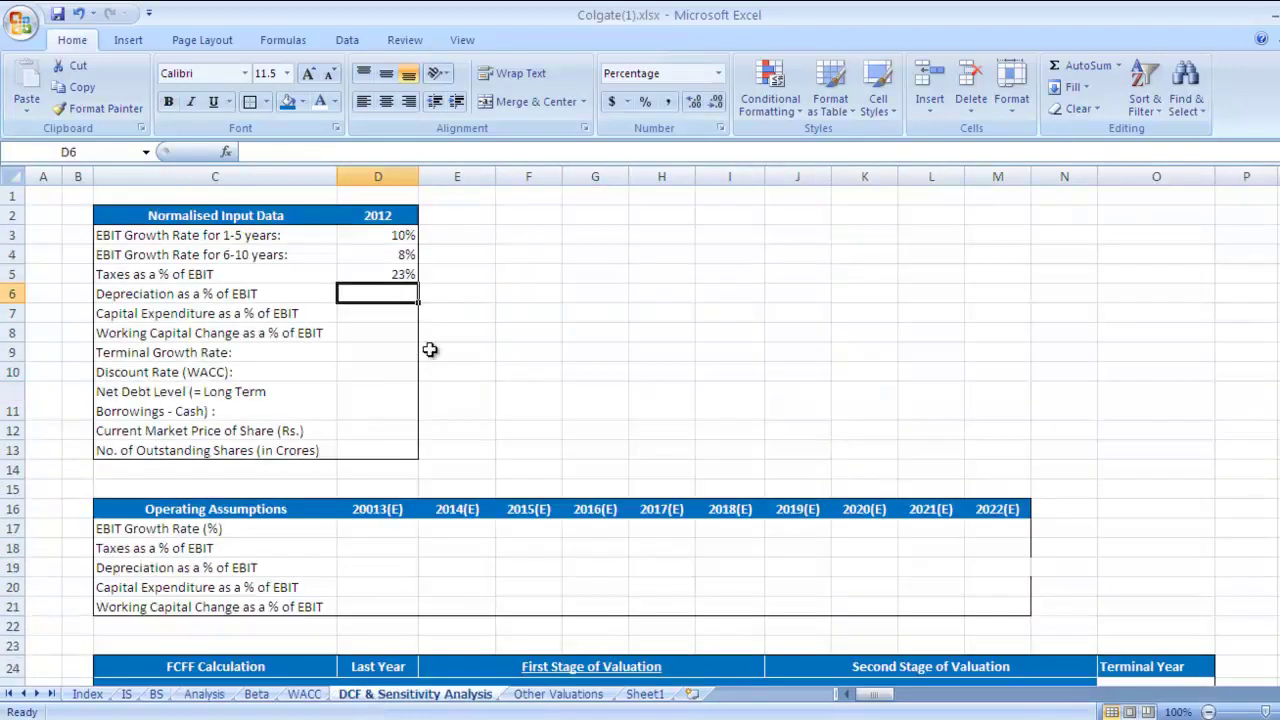
pyautogui.write('10')
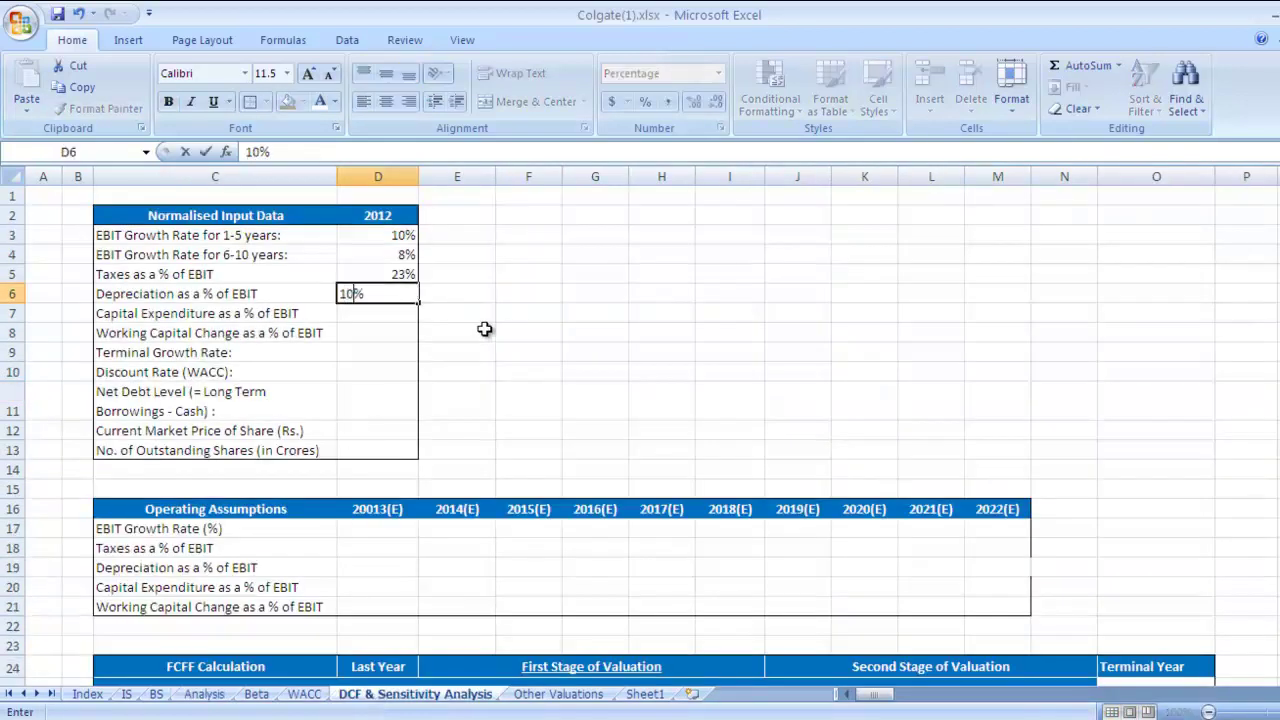
pyautogui.press('Return')
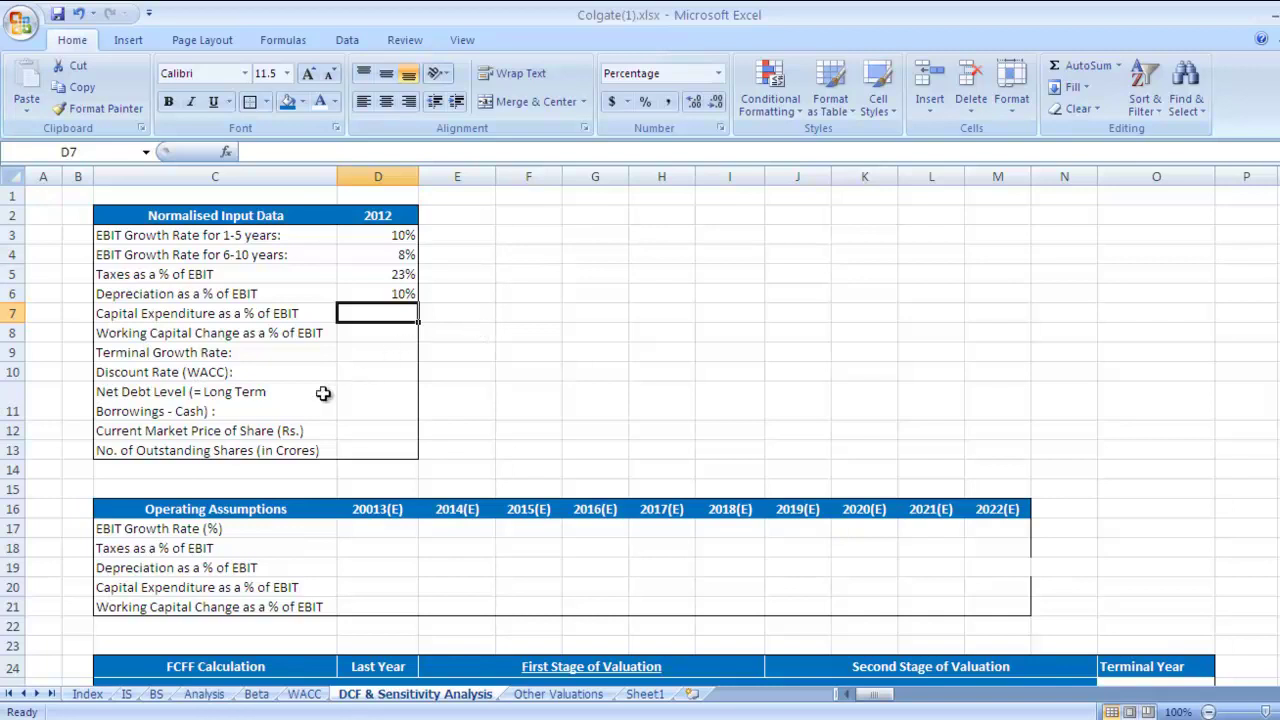
# Review the fixed-asset purchase percentages and their average on the Analysis sheet, and enter 7% for Capital Expenditure as a % of EBIT in the DCF inputs.
pyautogui.click(212, 697)
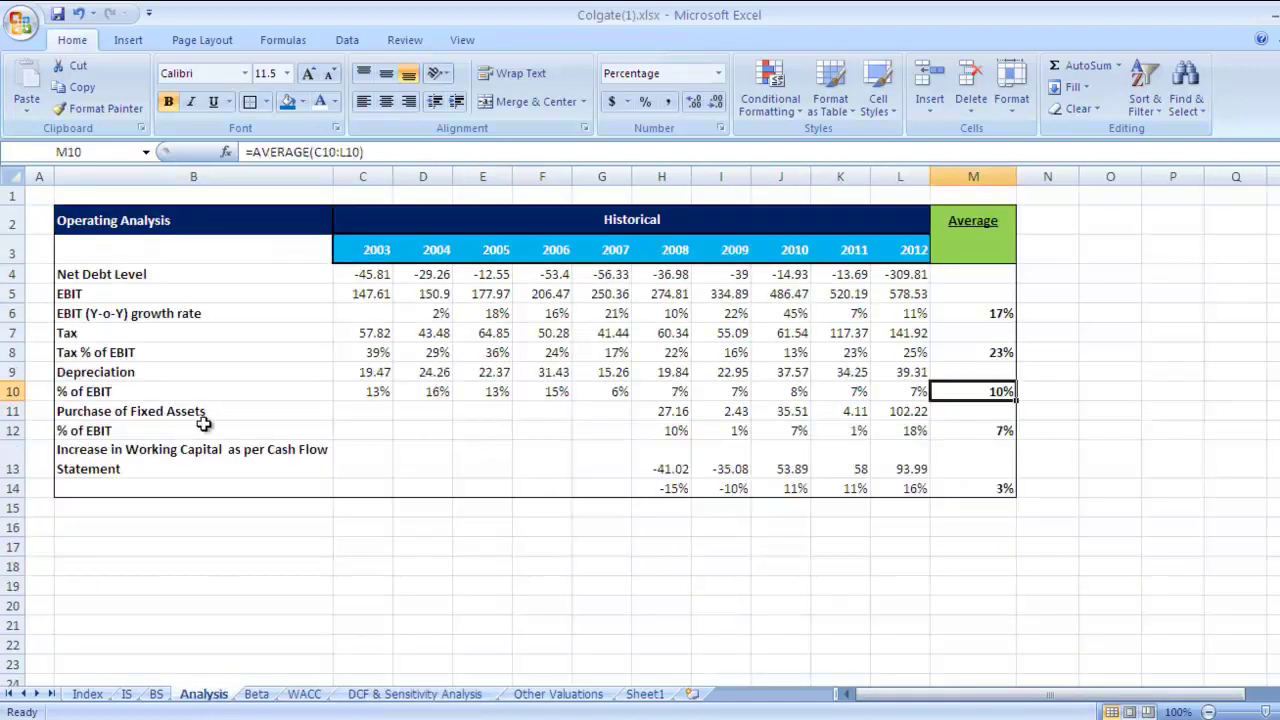
pyautogui.click(168, 416)
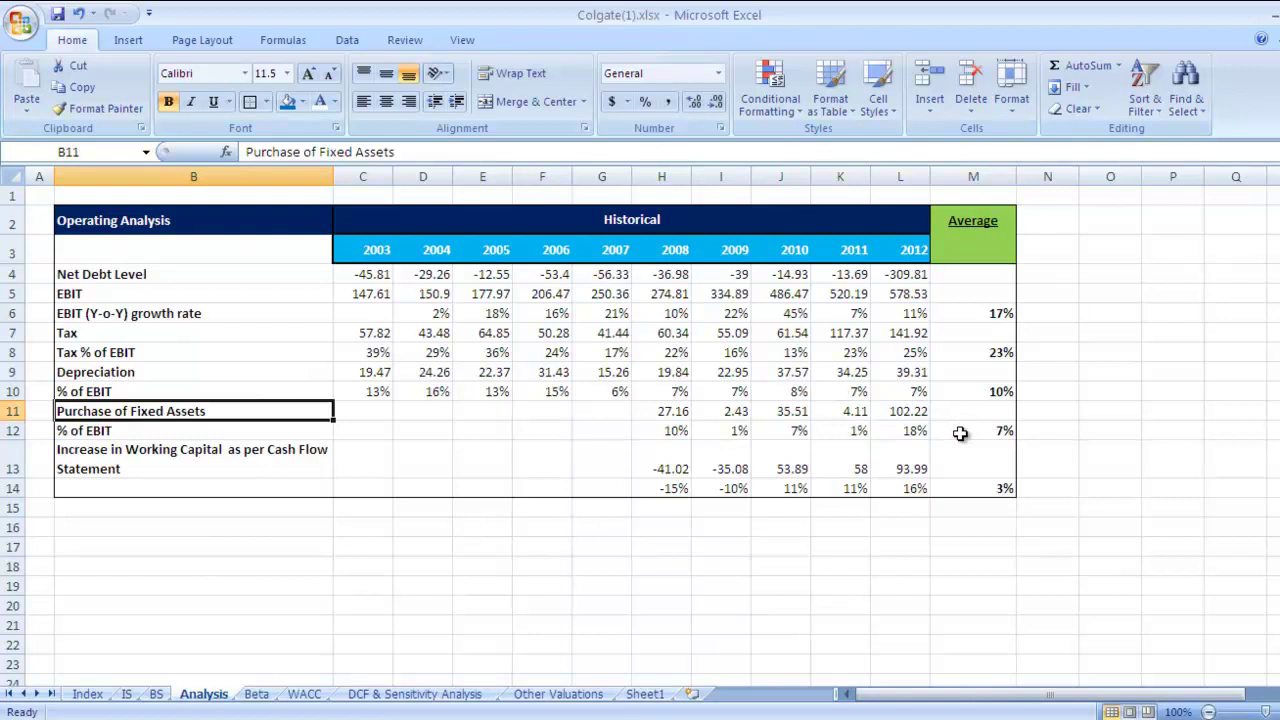
pyautogui.click(150, 431)
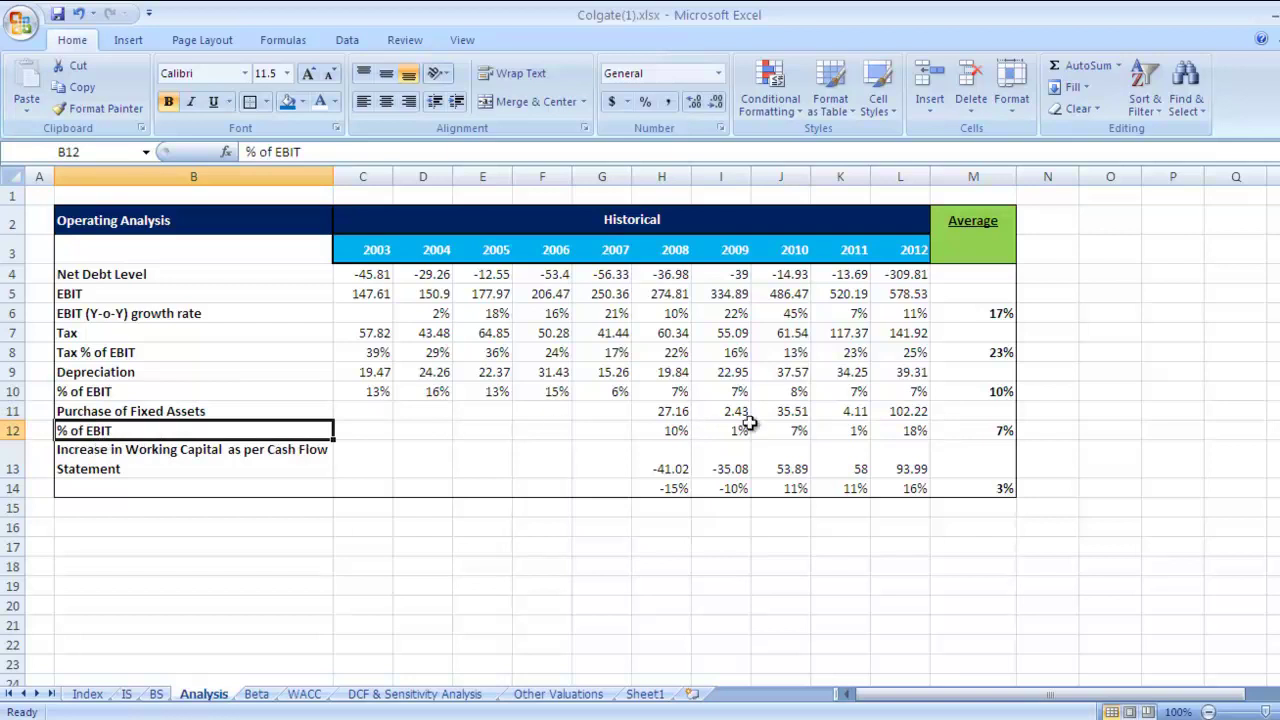
pyautogui.click(955, 433)
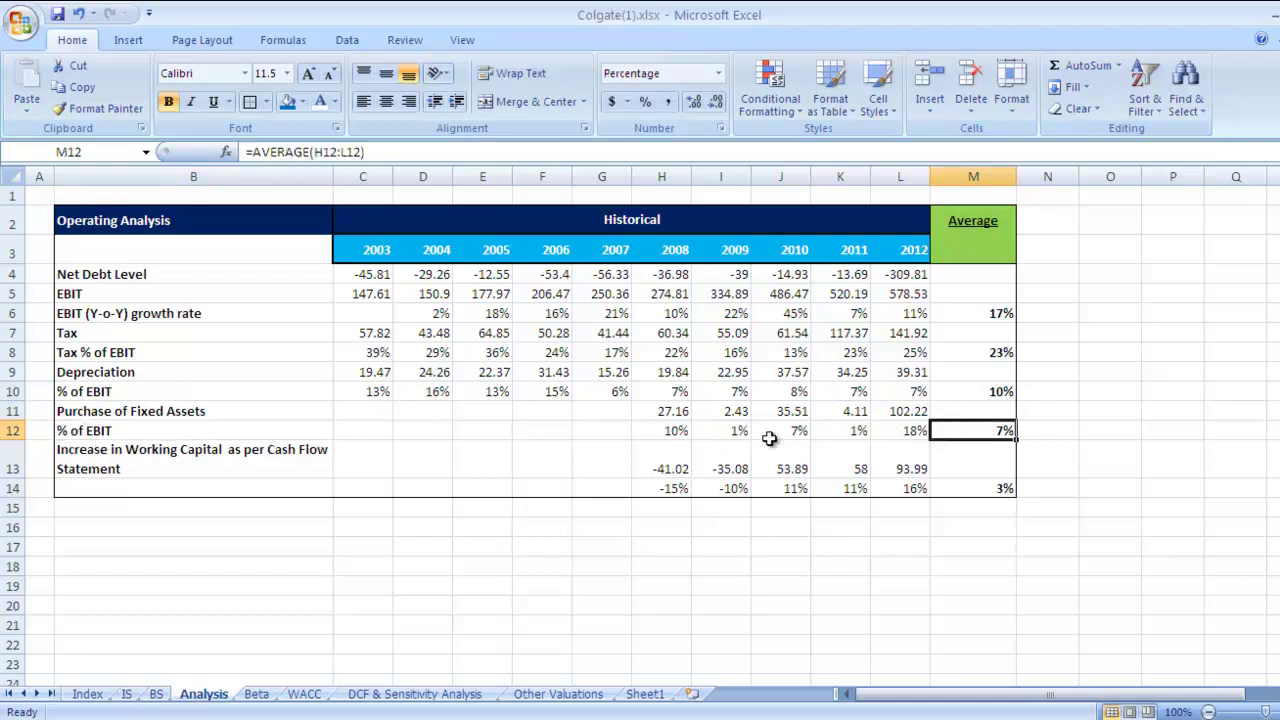
pyautogui.click(662, 429)
pyautogui.press('Right')
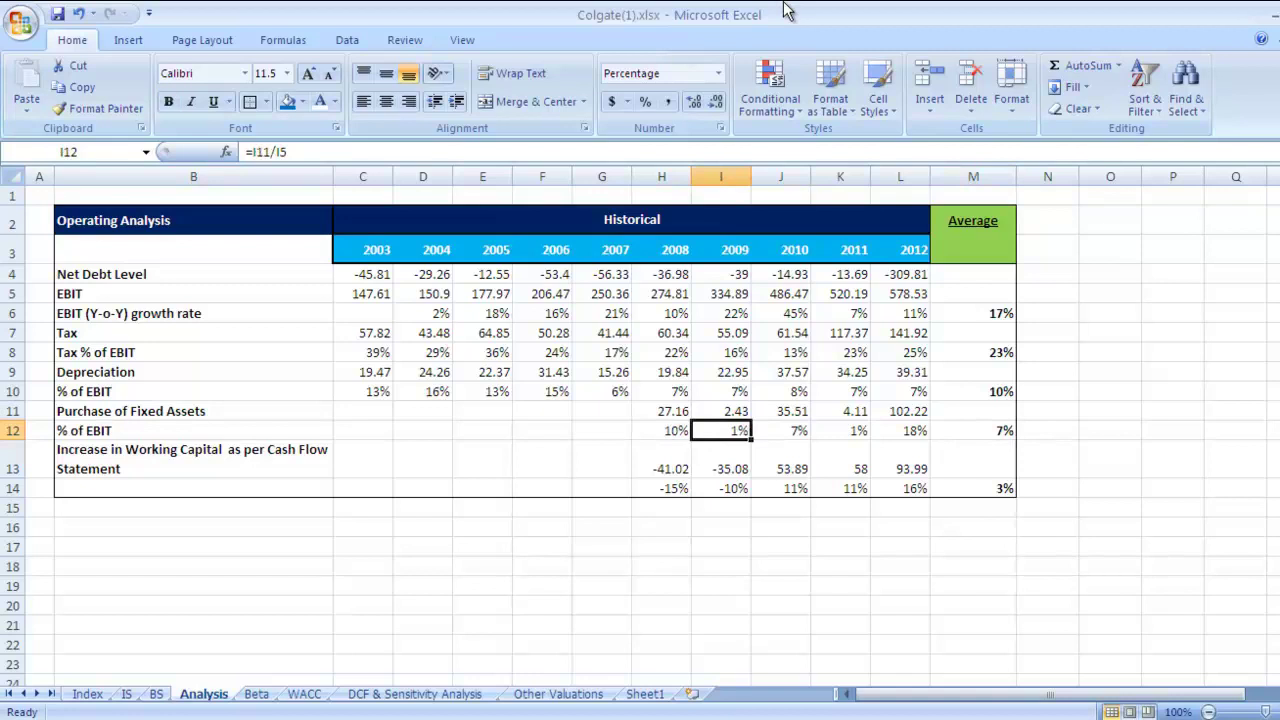
pyautogui.press('Right')
pyautogui.press('Right')
pyautogui.press('Right')
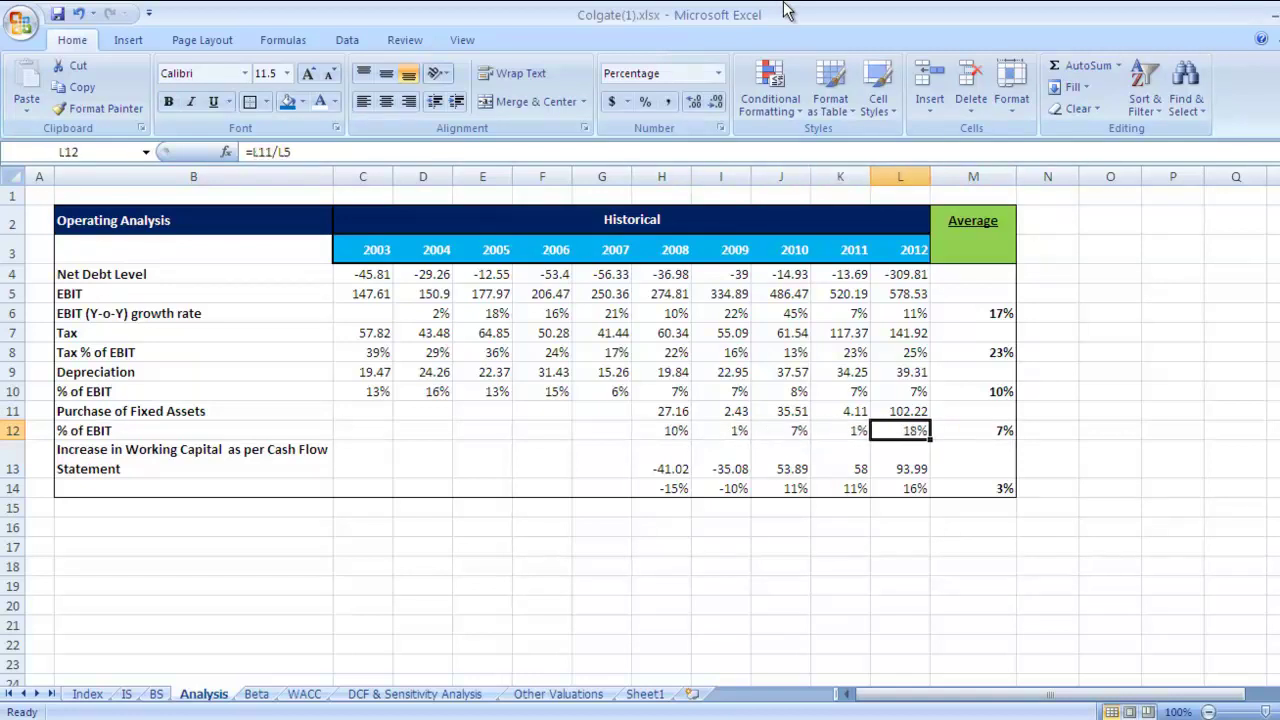
pyautogui.click(978, 431)
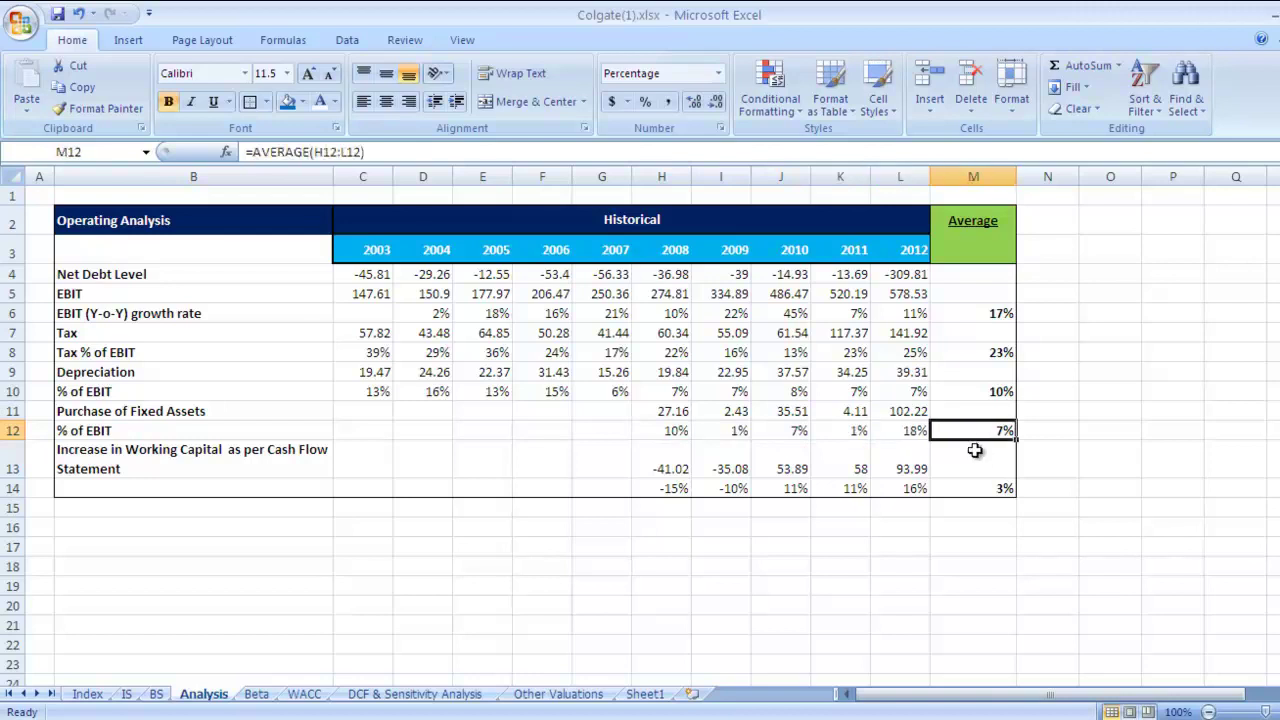
pyautogui.click(424, 694)
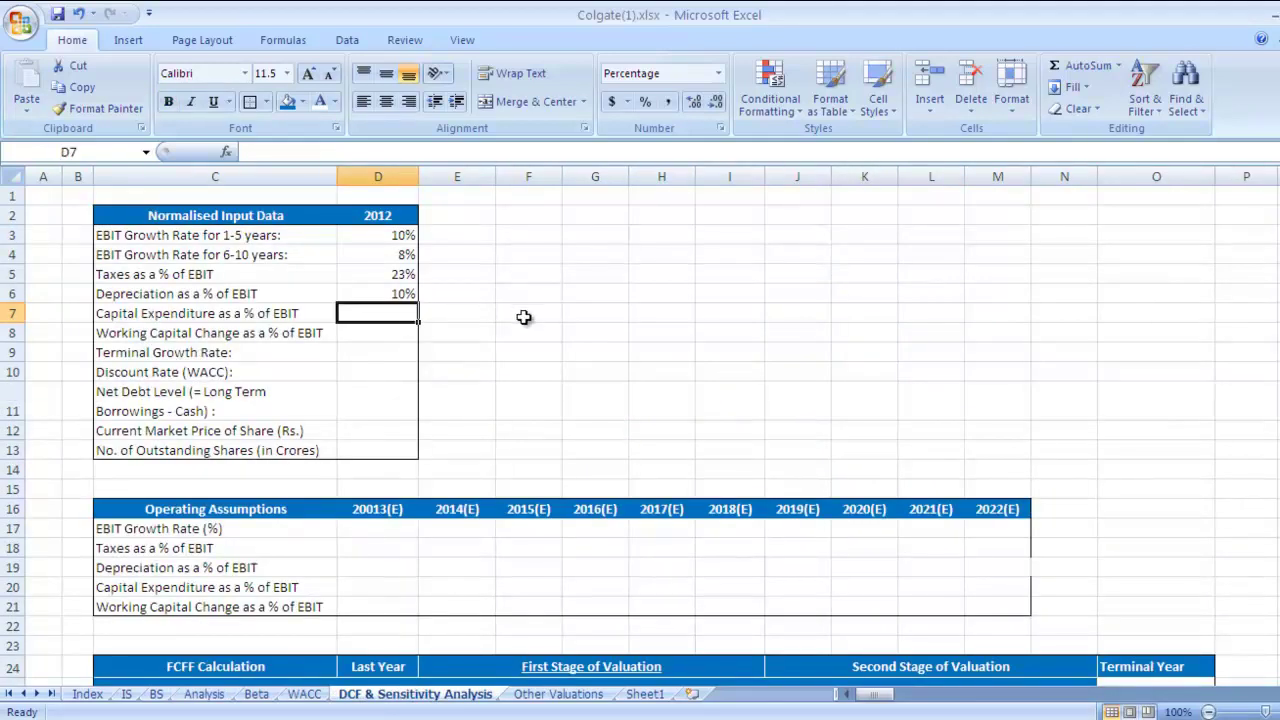
pyautogui.write('7')
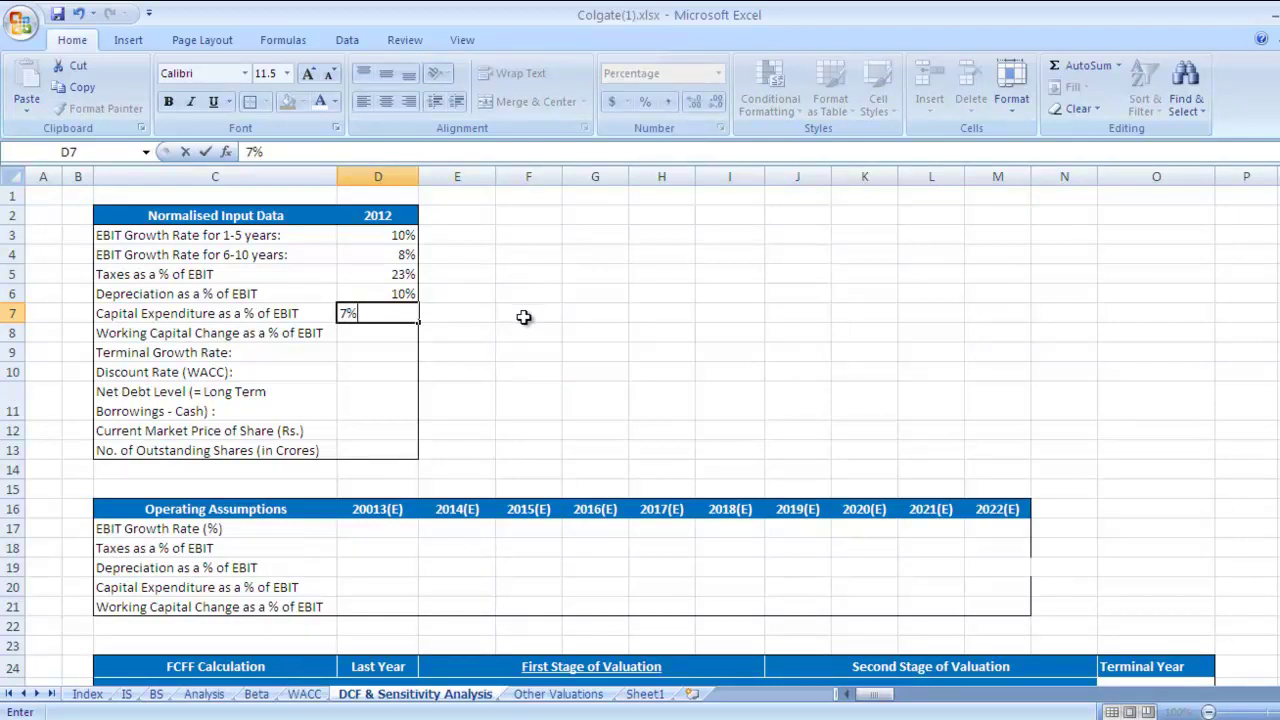
pyautogui.press('Return')
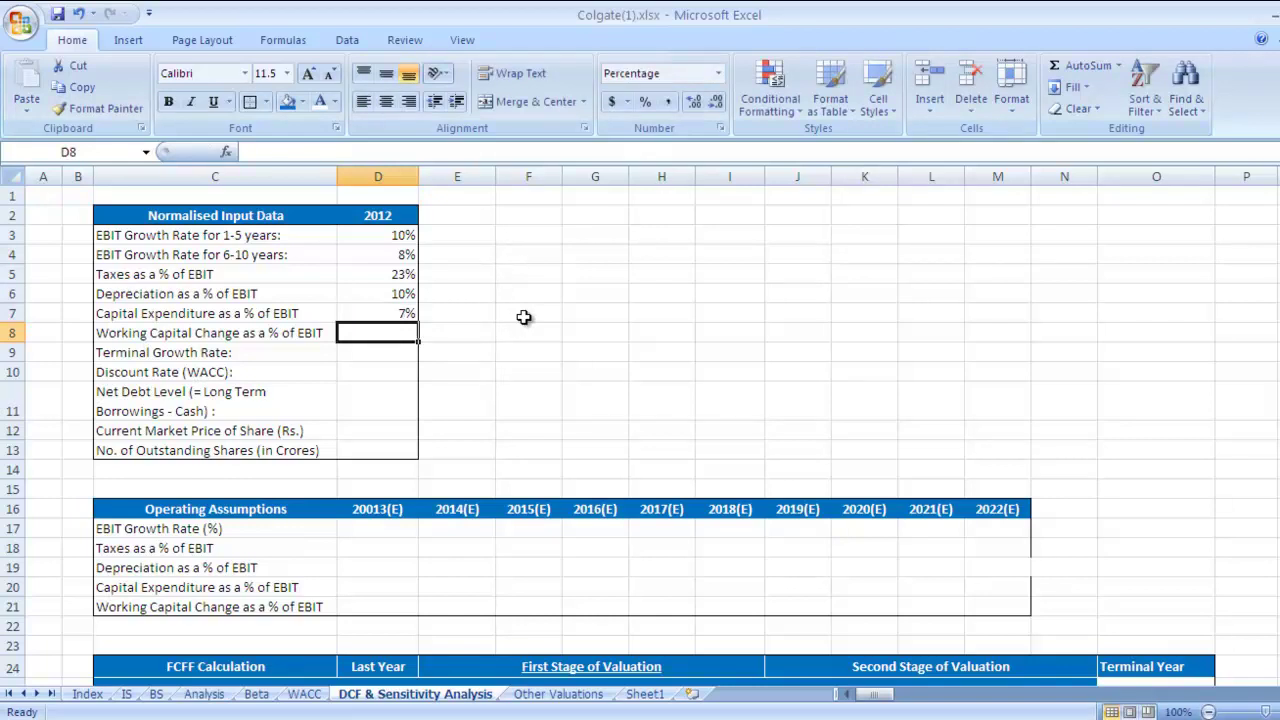
# Examine the working capital increases and their percentages of EBIT for 2008-2012 on the Analysis sheet, and return to the DCF & Sensitivity Analysis sheet.
pyautogui.click(204, 694)
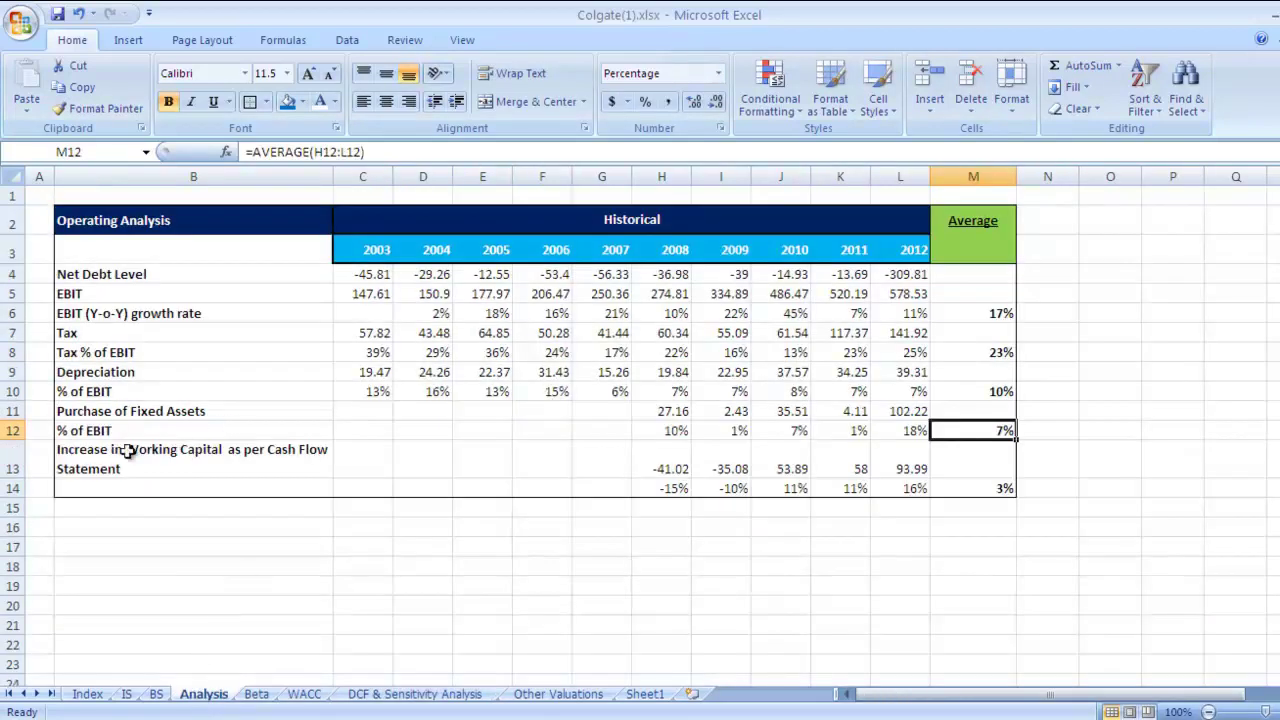
pyautogui.click(128, 452)
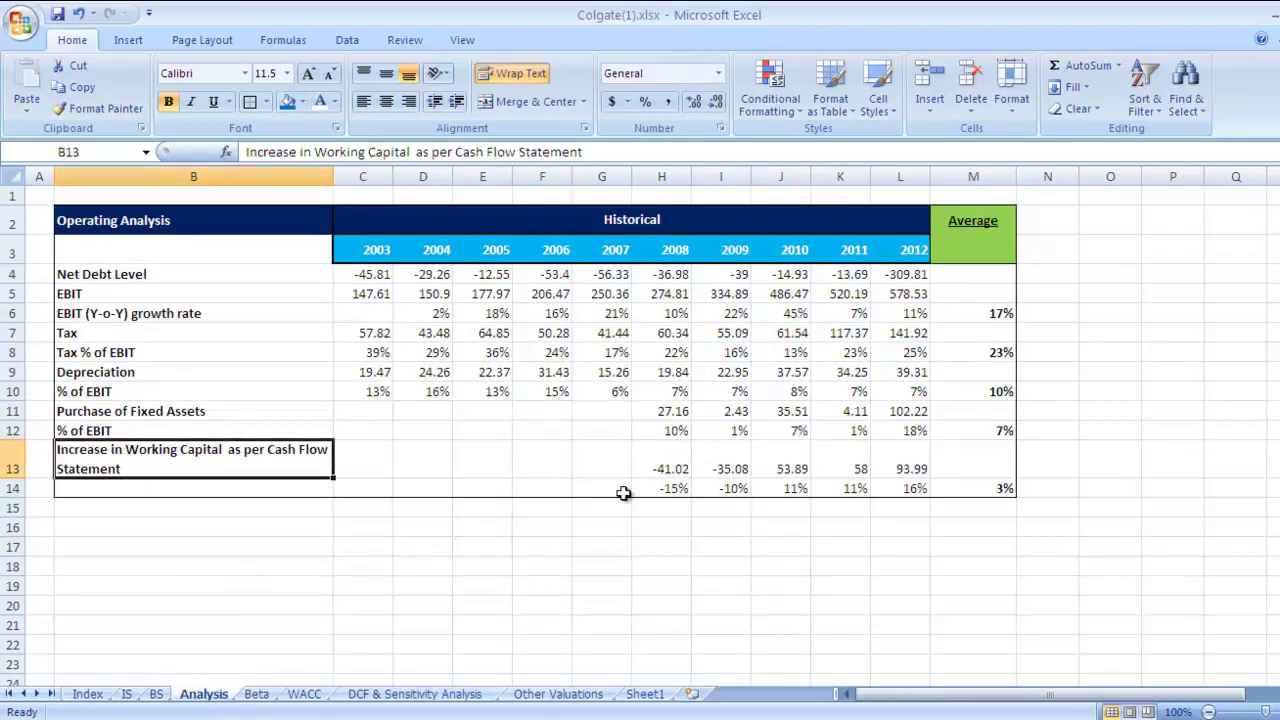
pyautogui.click(662, 469)
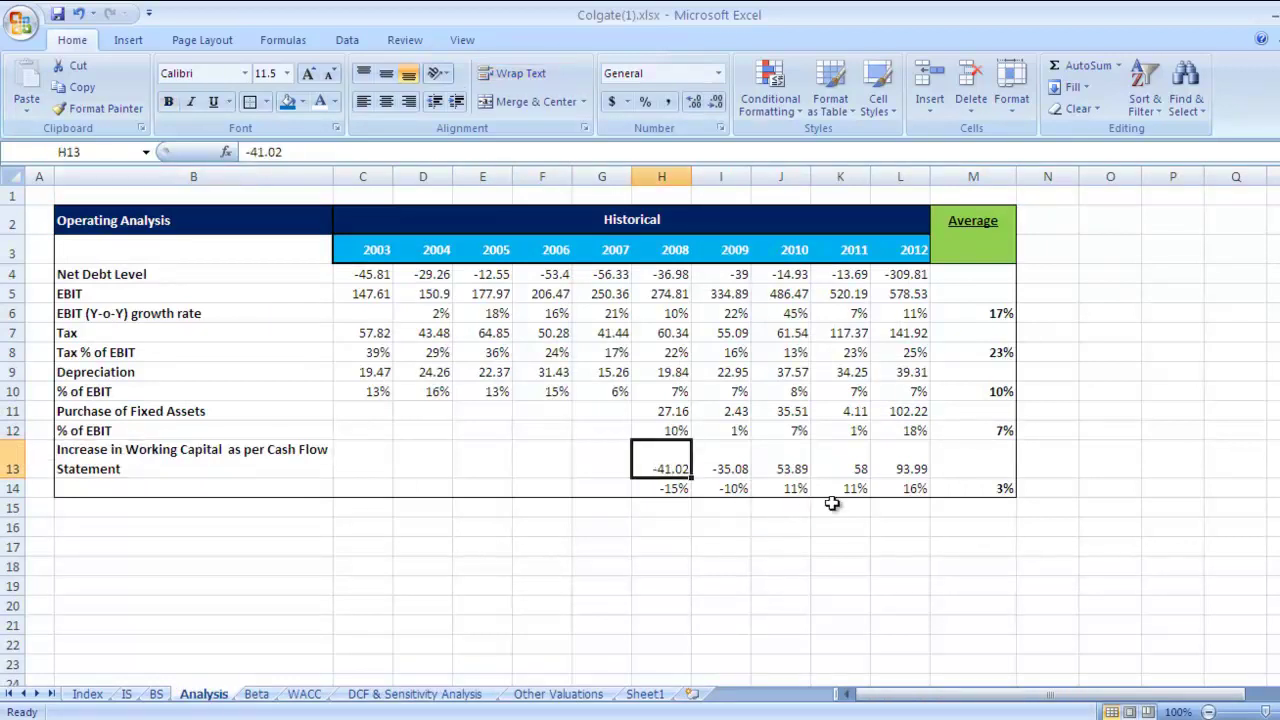
pyautogui.press('Right')
pyautogui.press('Right')
pyautogui.press('Right')
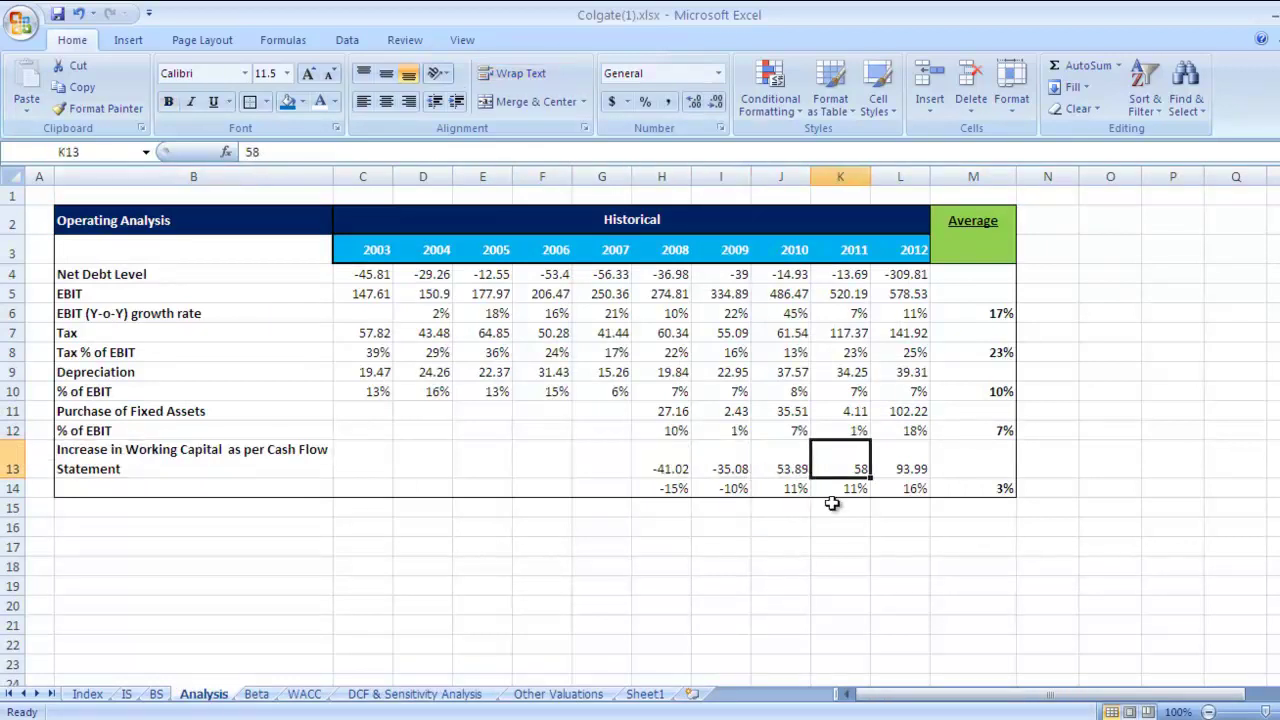
pyautogui.press('Left')
pyautogui.press('Left')
pyautogui.press('Left')
pyautogui.press('Down')
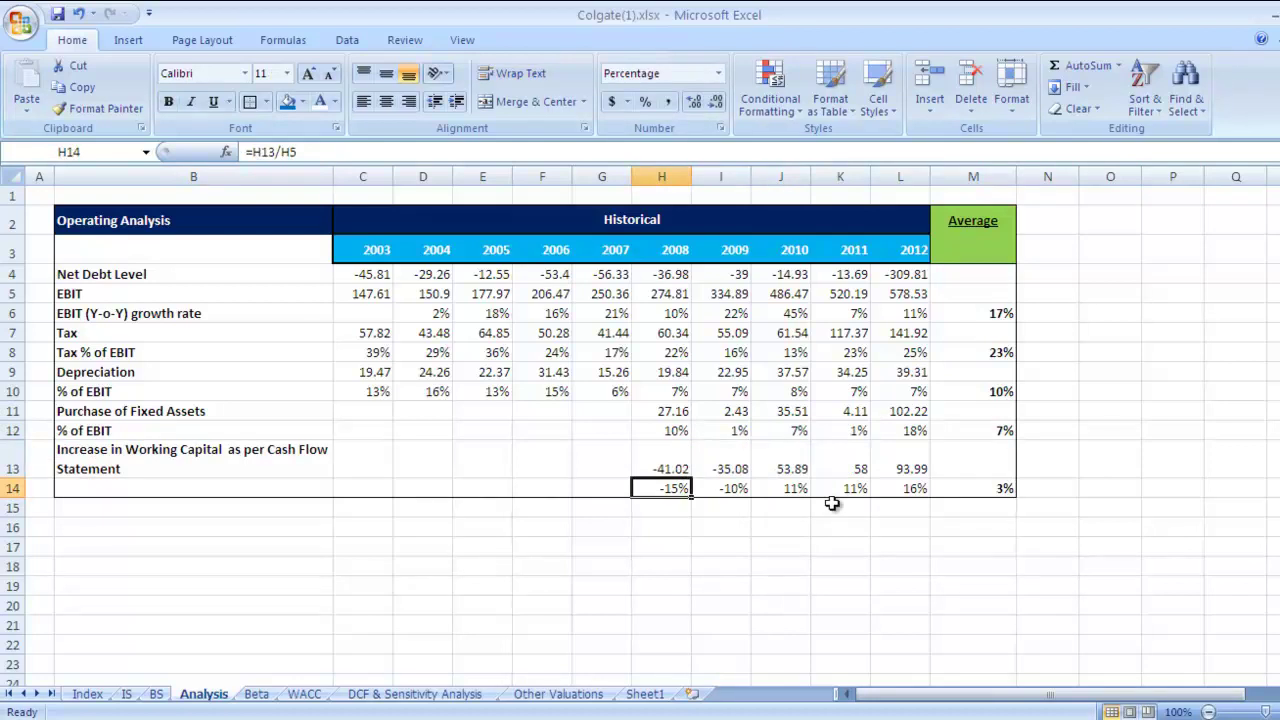
pyautogui.press('Right')
pyautogui.press('Right')
pyautogui.press('Right')
pyautogui.press('Right')
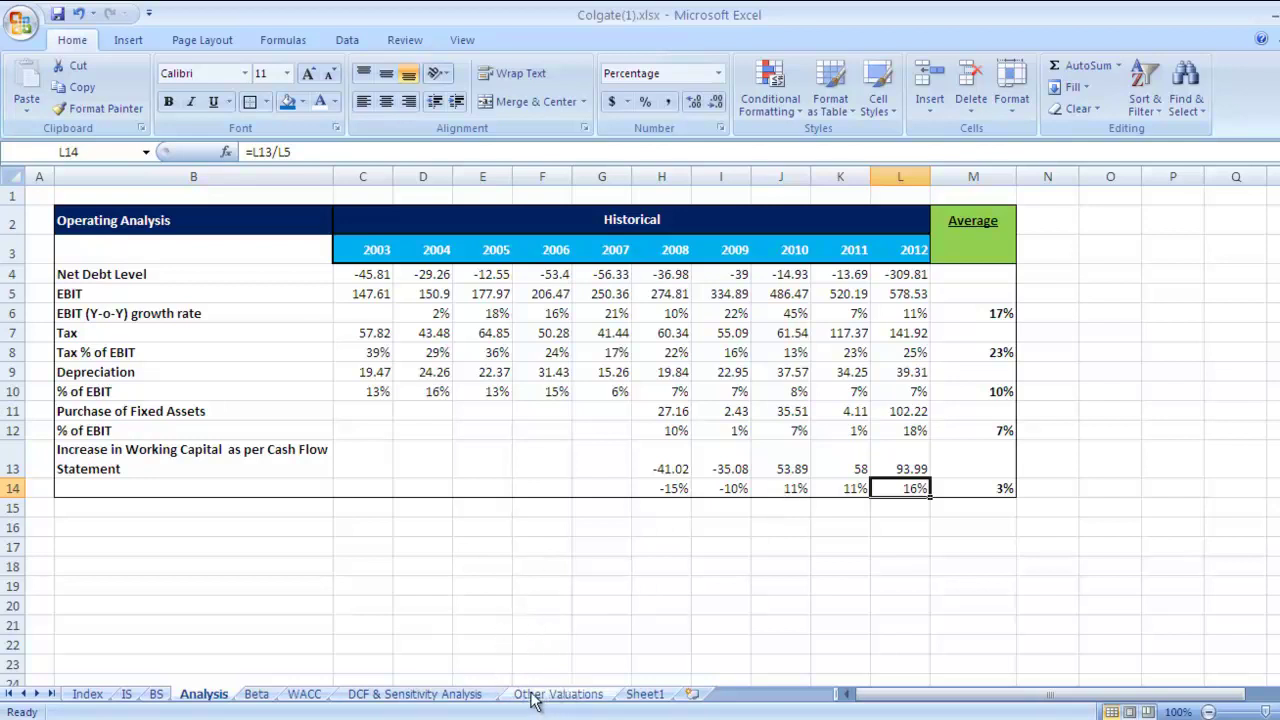
pyautogui.click(470, 695)
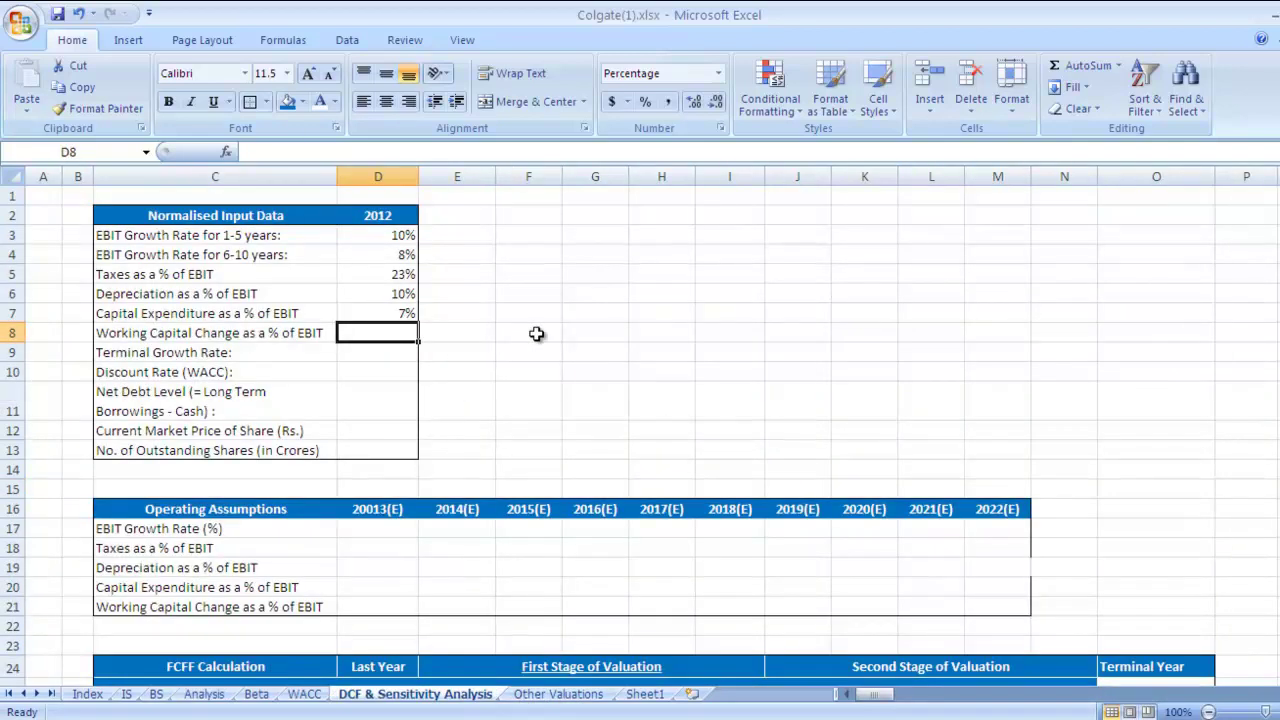
# Enter 10% for Working Capital Change as a % of EBIT in the Normalised Input Data.
pyautogui.write('10')
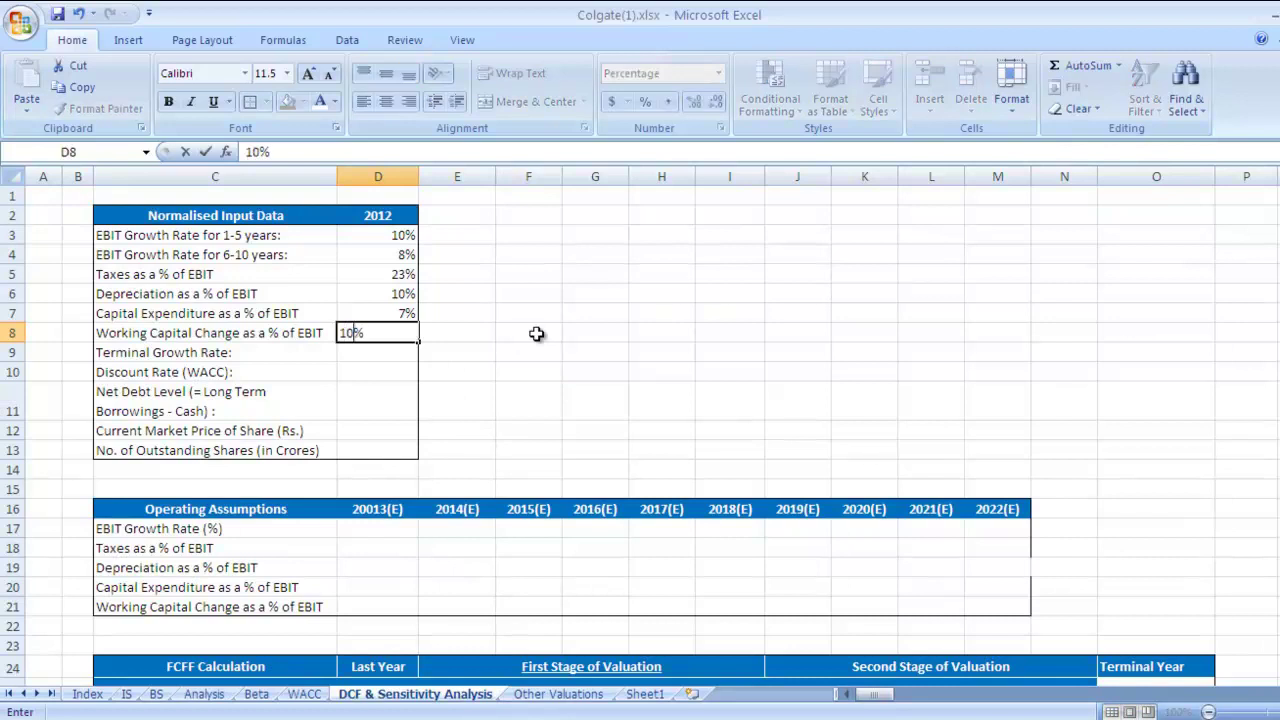
pyautogui.press('Return')
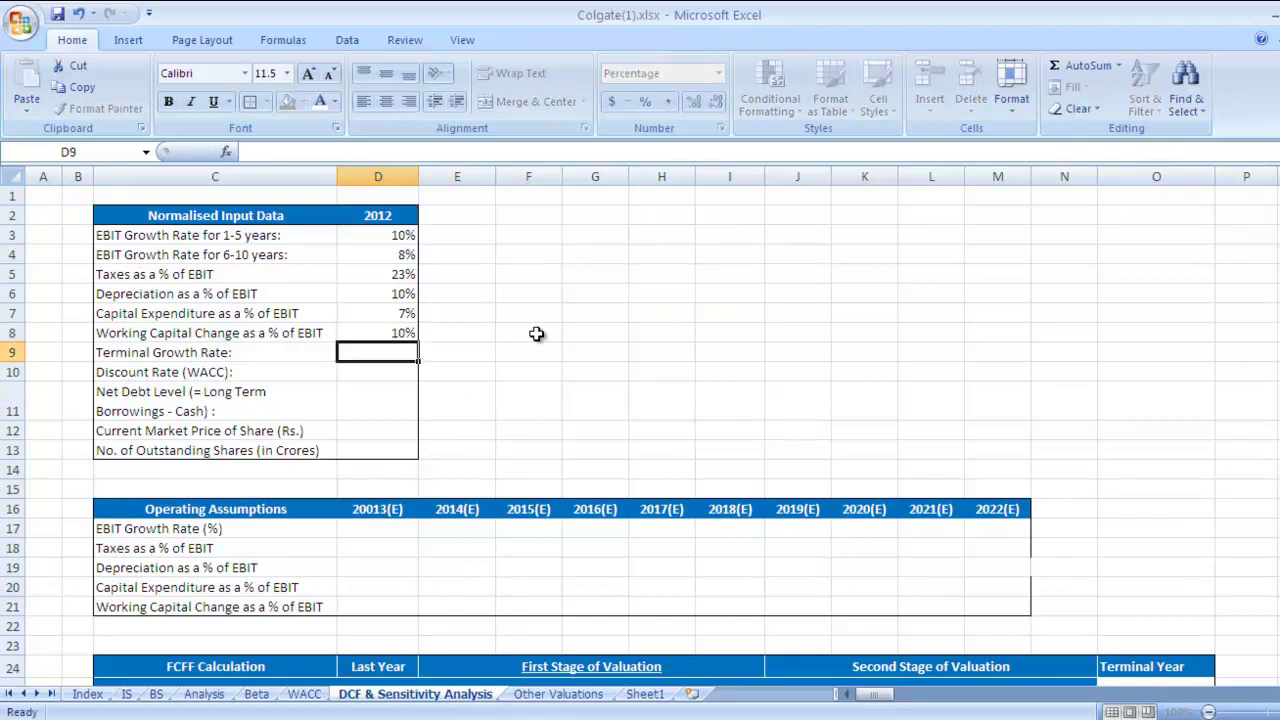
# Review the EBIT growth rate labels for years 1-5 and 6-10, and enter 2% for the Terminal Growth Rate.
pyautogui.click(166, 355)
pyautogui.click(157, 235)
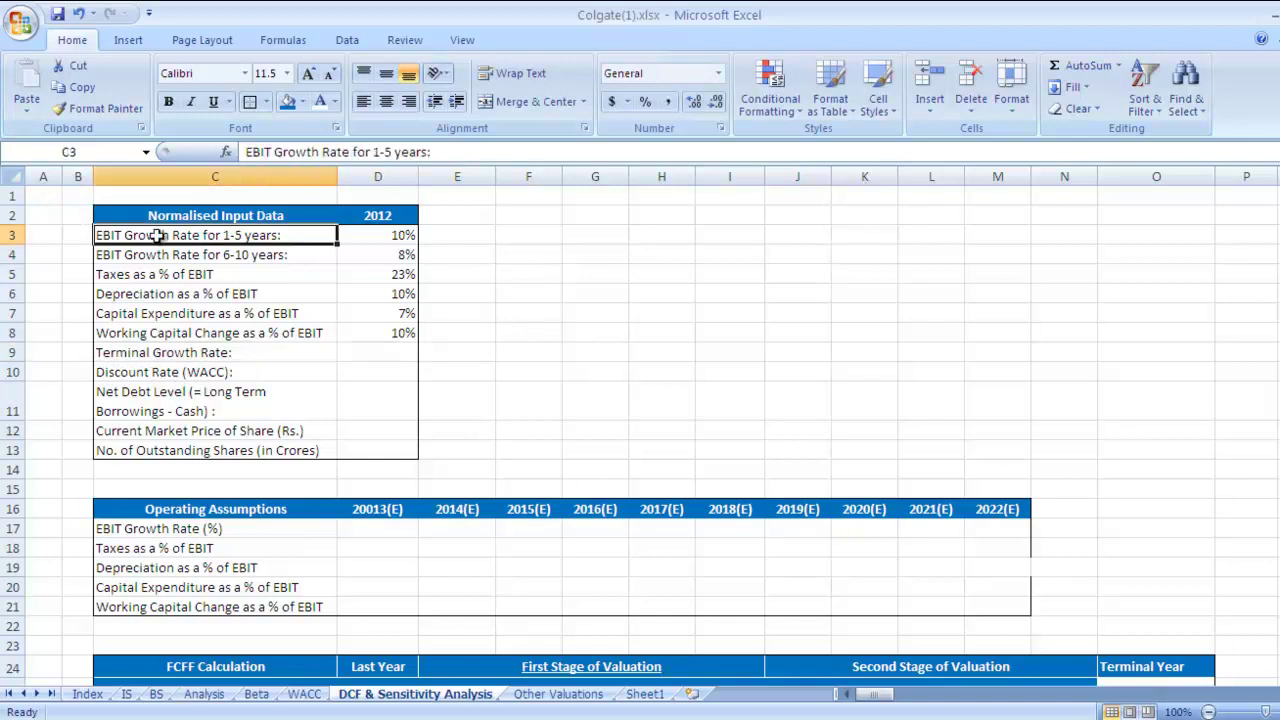
pyautogui.click(155, 257)
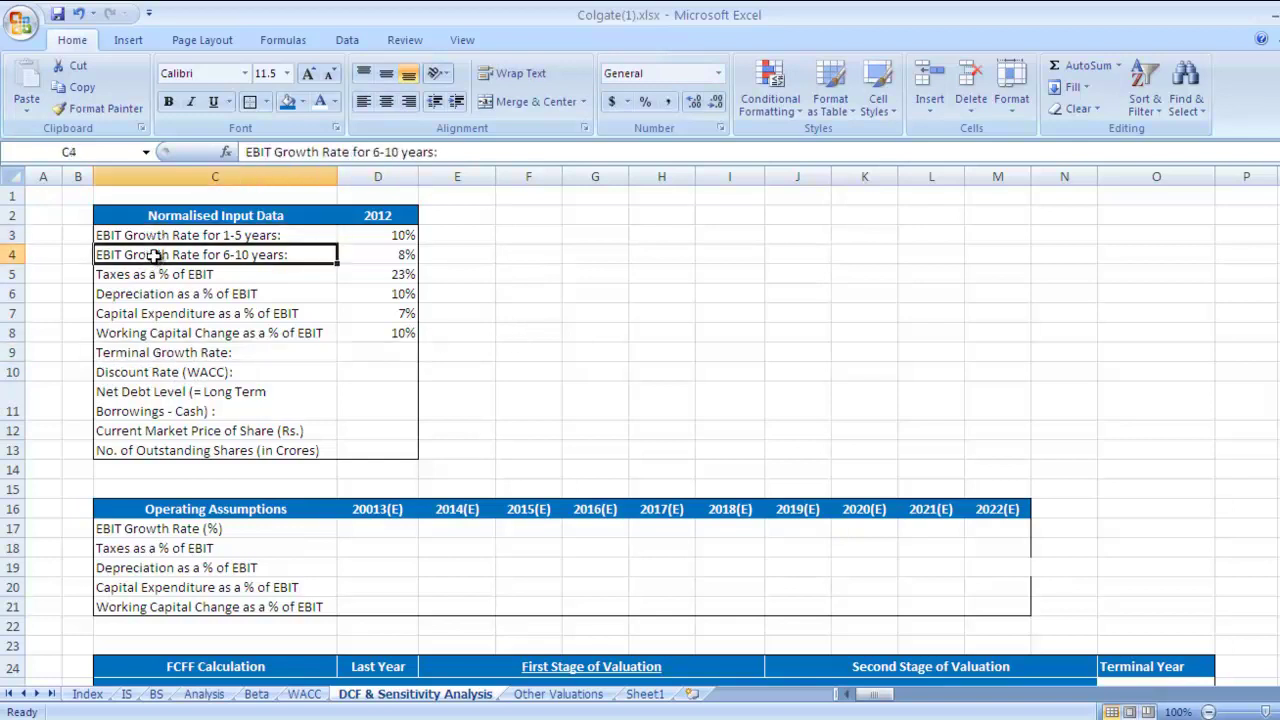
pyautogui.click(162, 353)
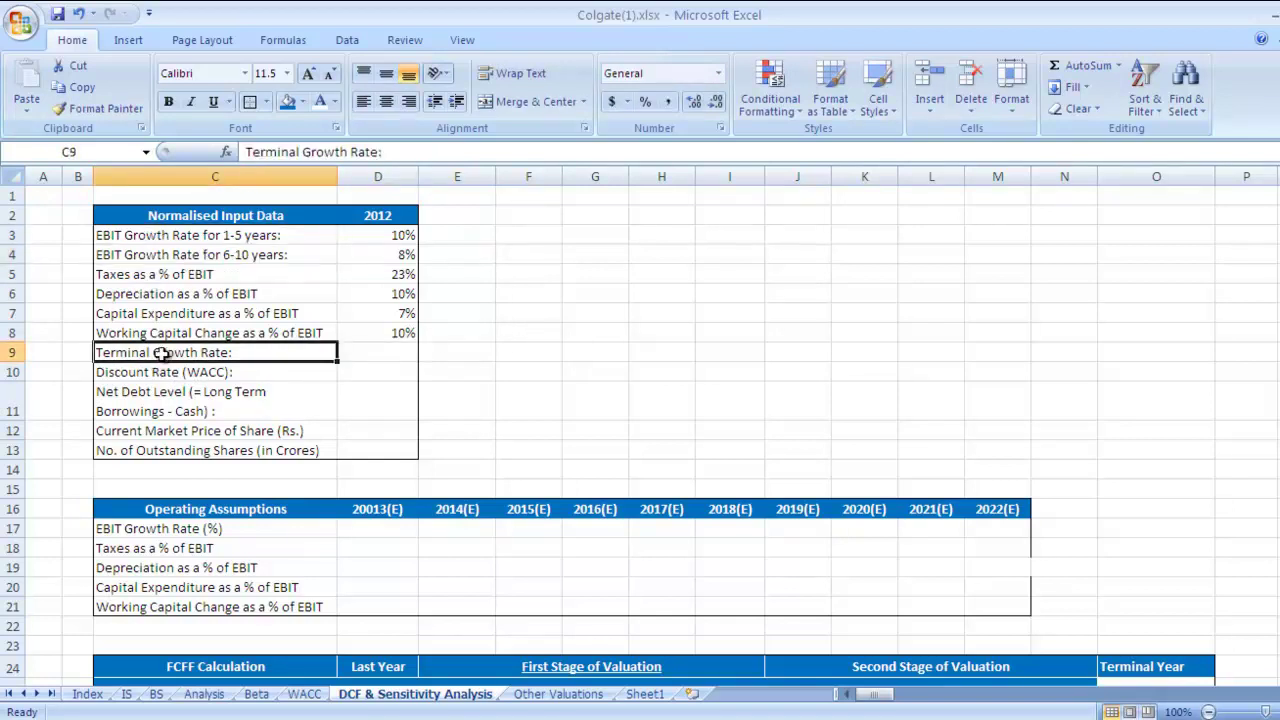
pyautogui.click(186, 238)
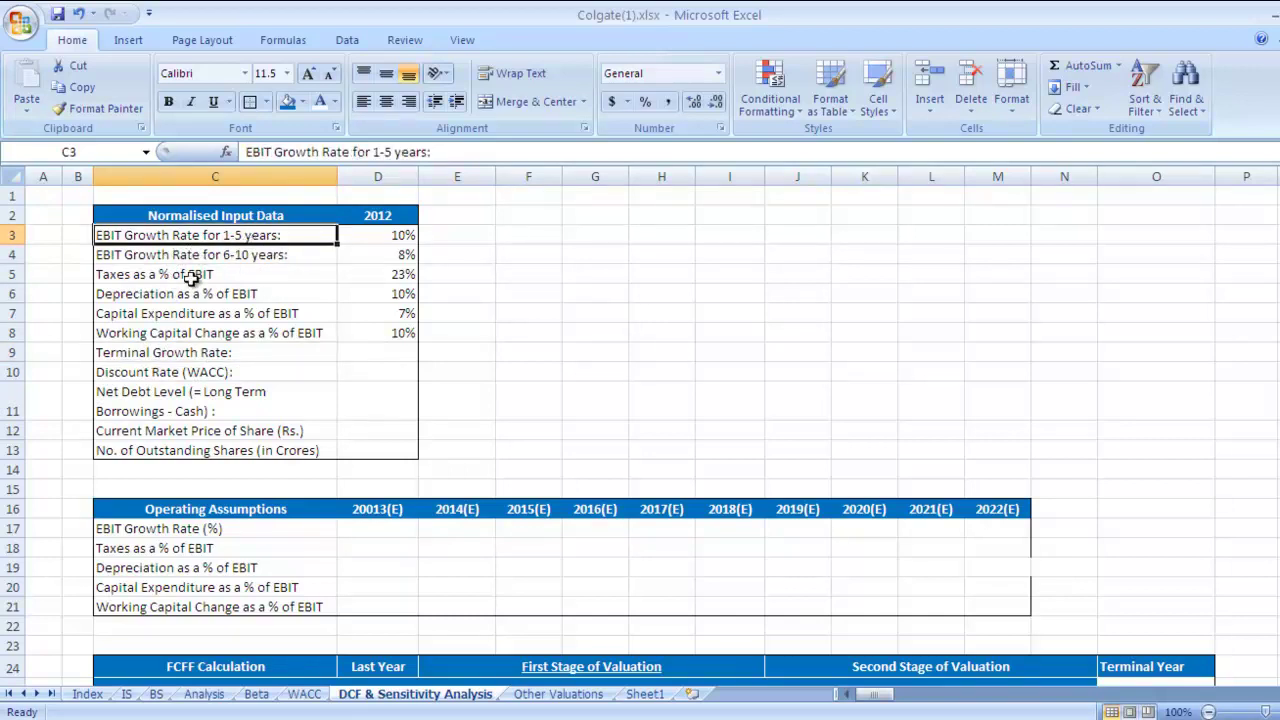
pyautogui.click(186, 254)
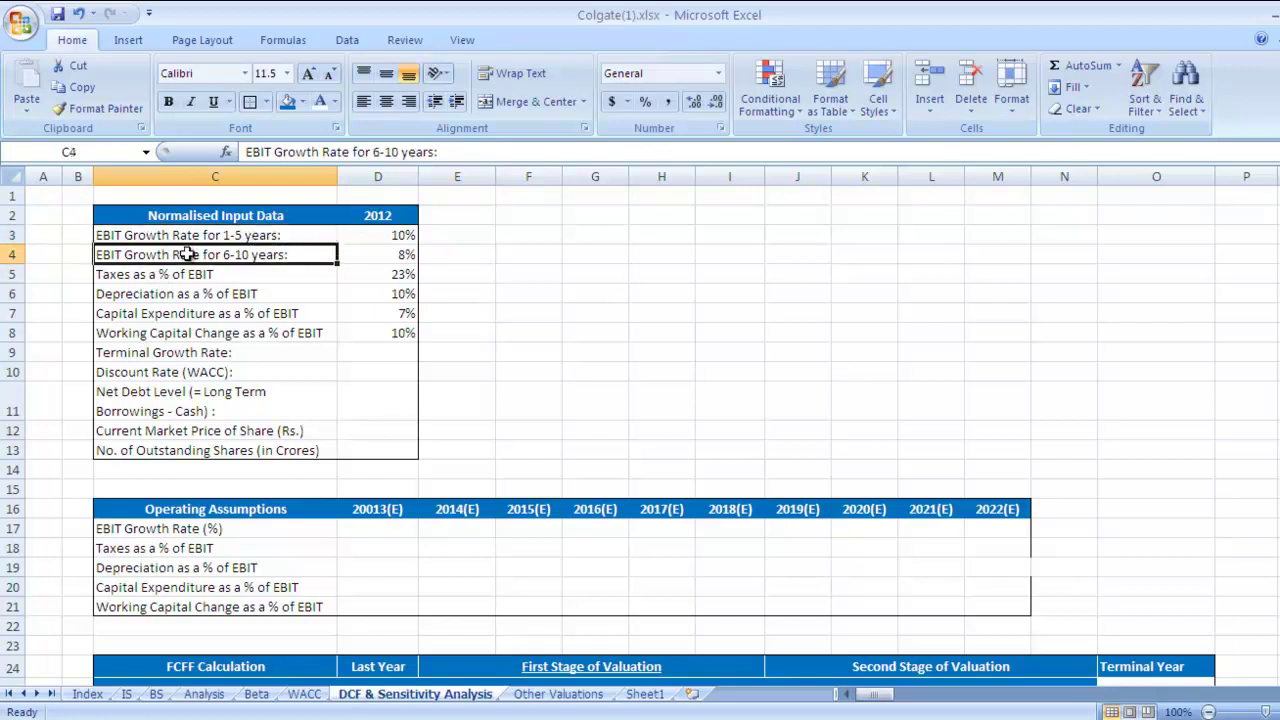
pyautogui.click(146, 354)
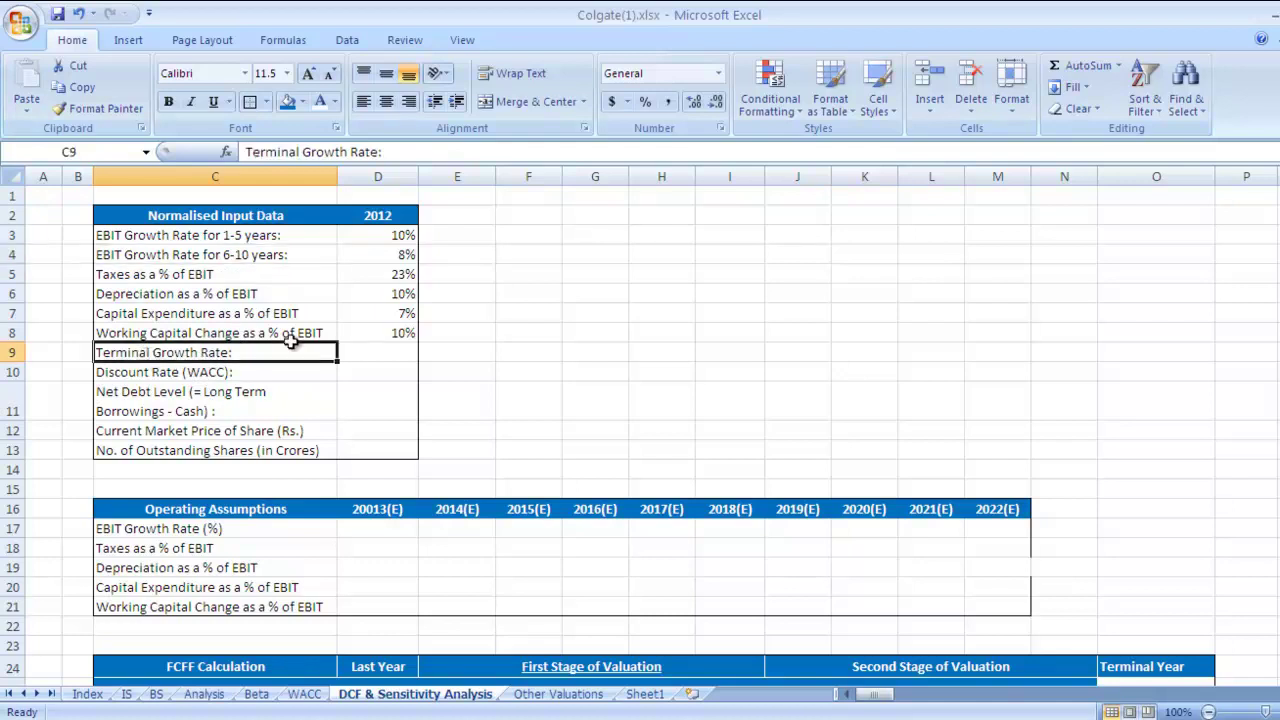
pyautogui.click(379, 348)
pyautogui.write('2')
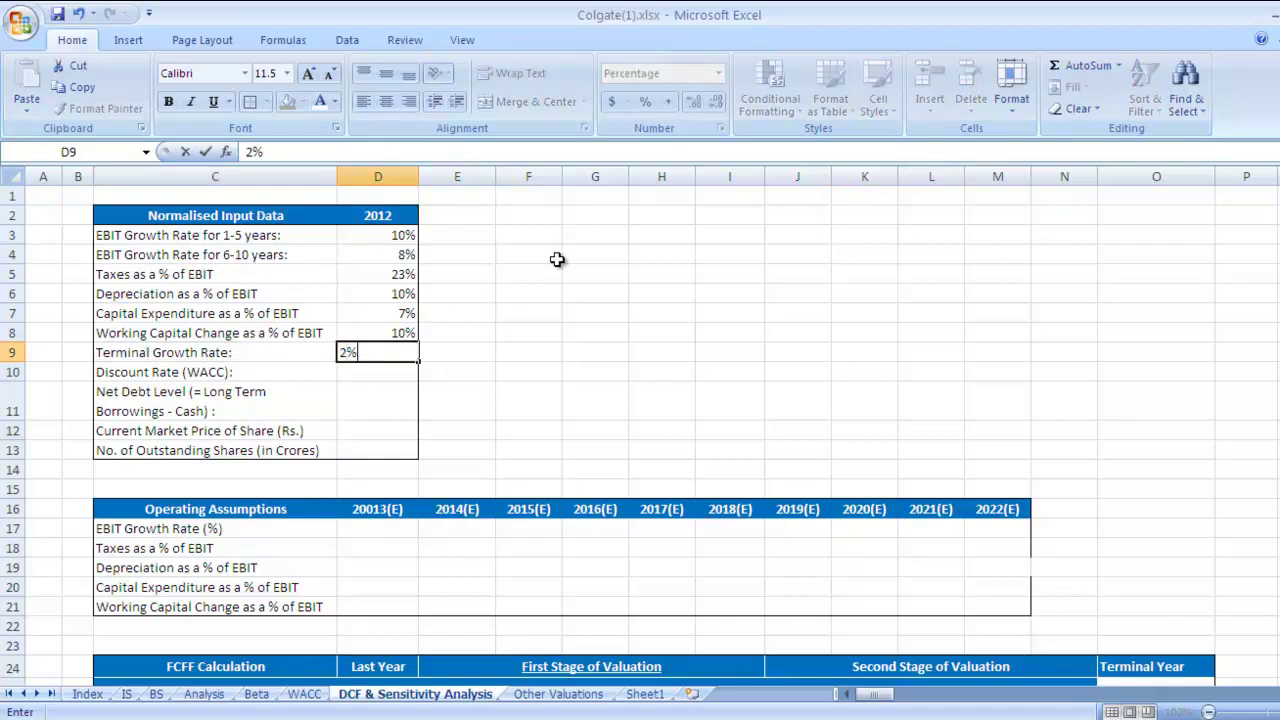
pyautogui.press('Return')
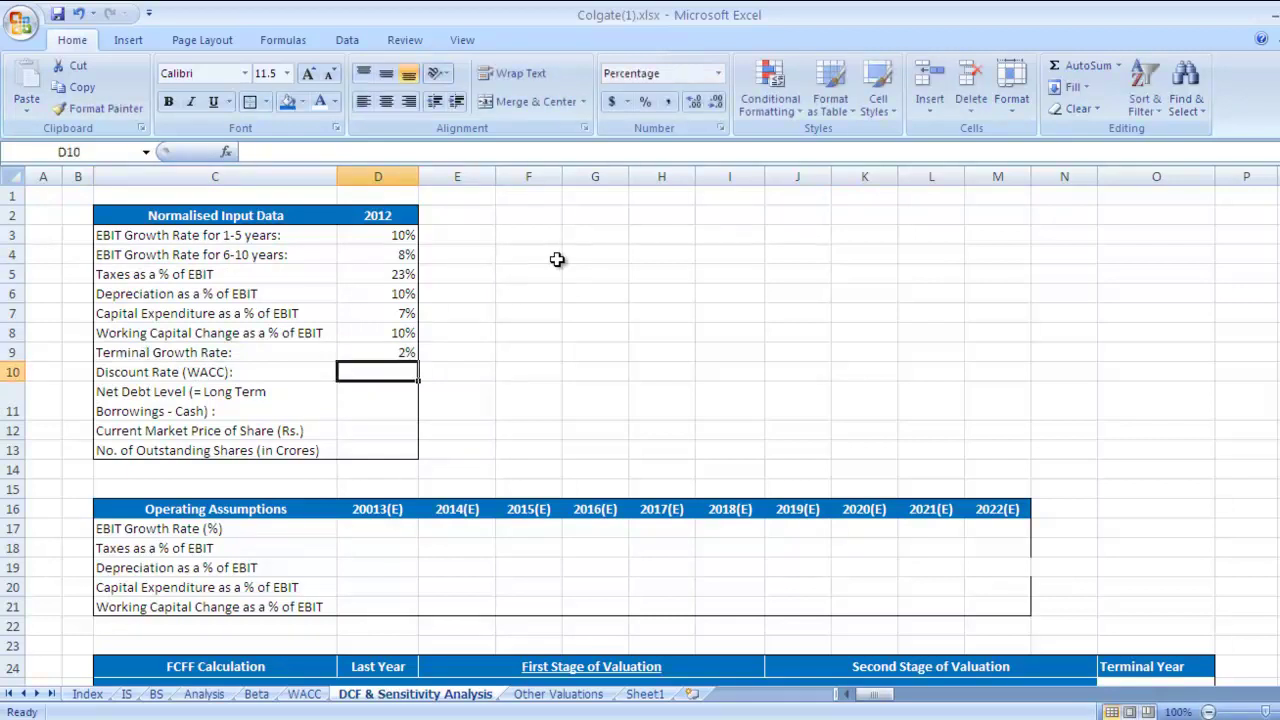
# Check the cost of capital on the WACC sheet and note 12% in cell F18 below the WACC table.
pyautogui.click(304, 694)
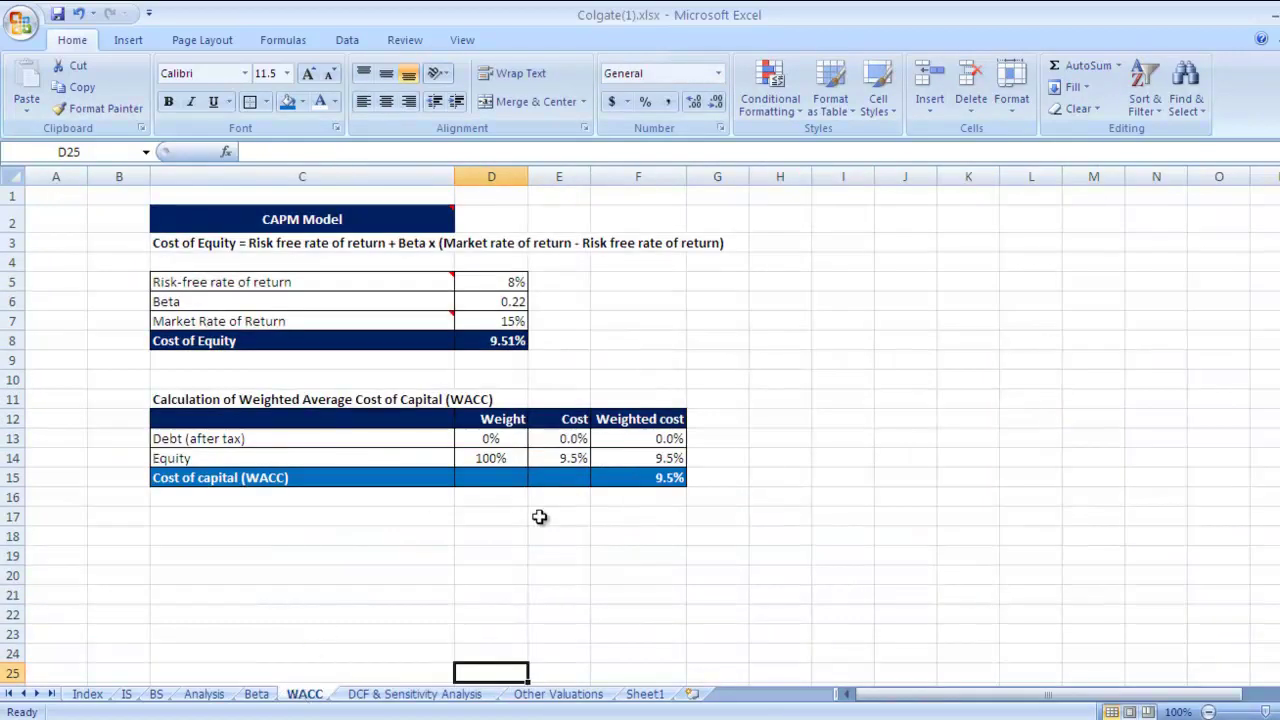
pyautogui.click(637, 482)
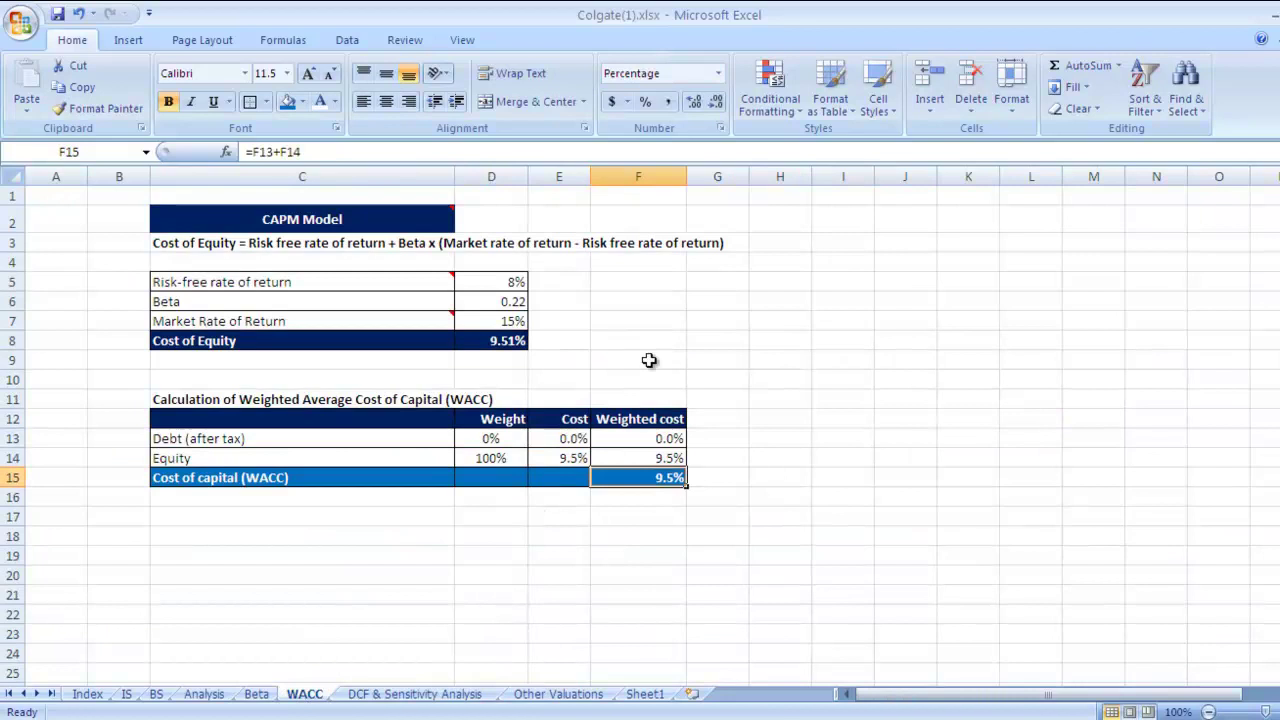
pyautogui.click(619, 531)
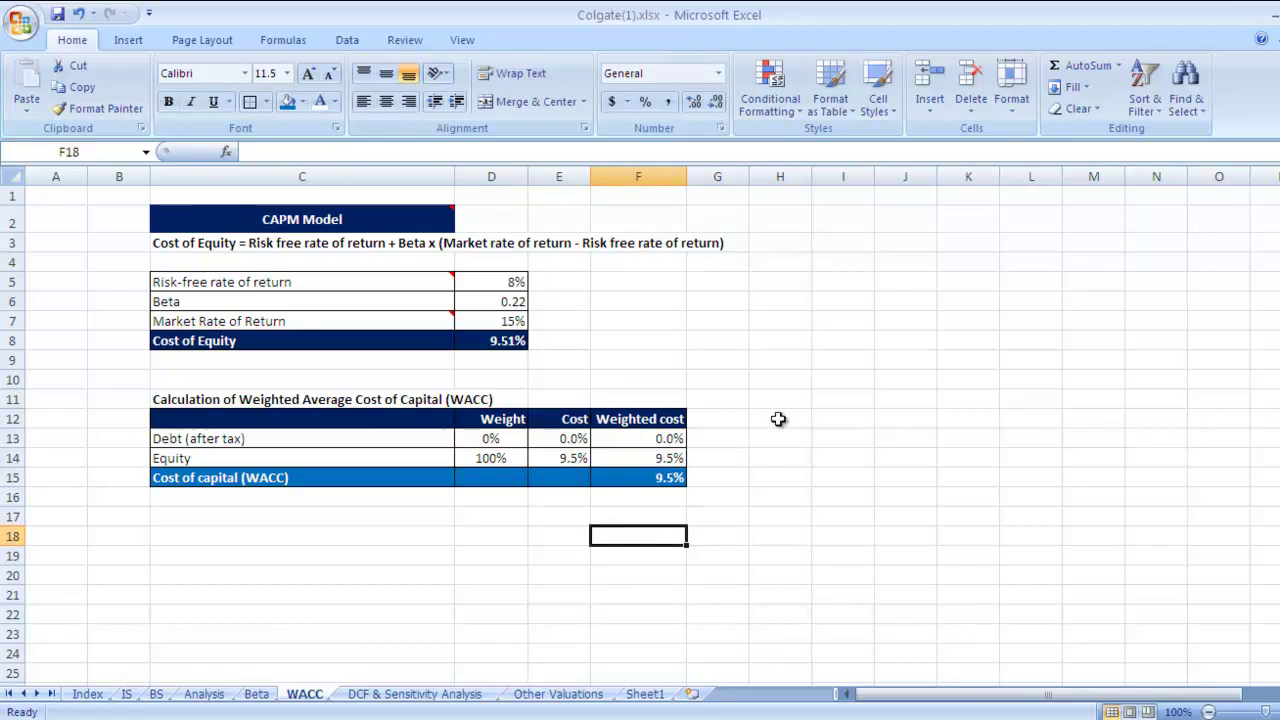
pyautogui.write('12')
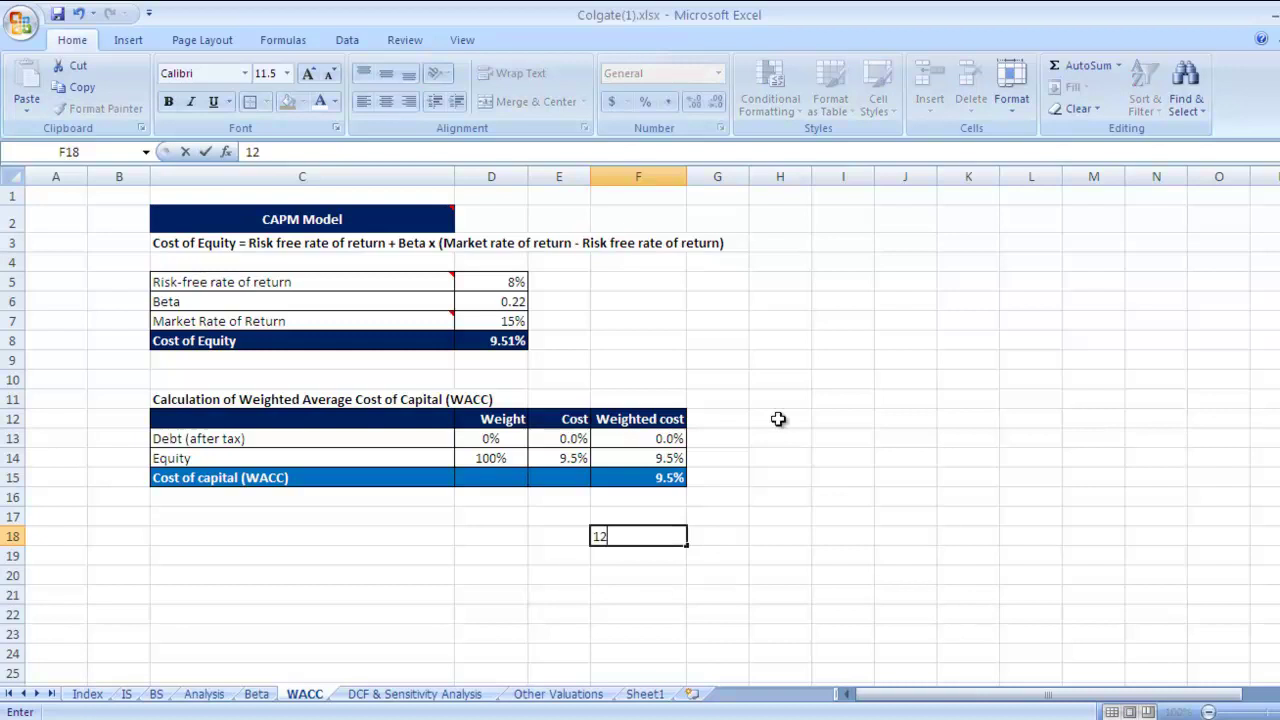
pyautogui.press('Return')
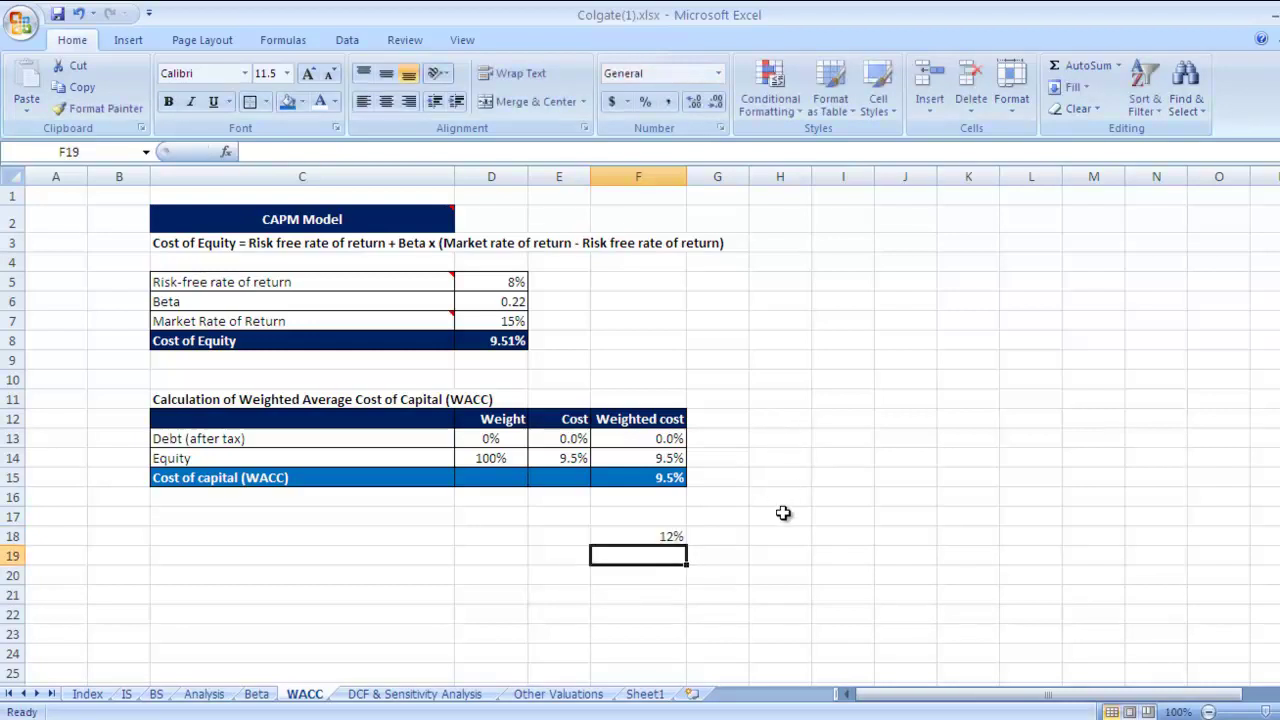
pyautogui.click(670, 536)
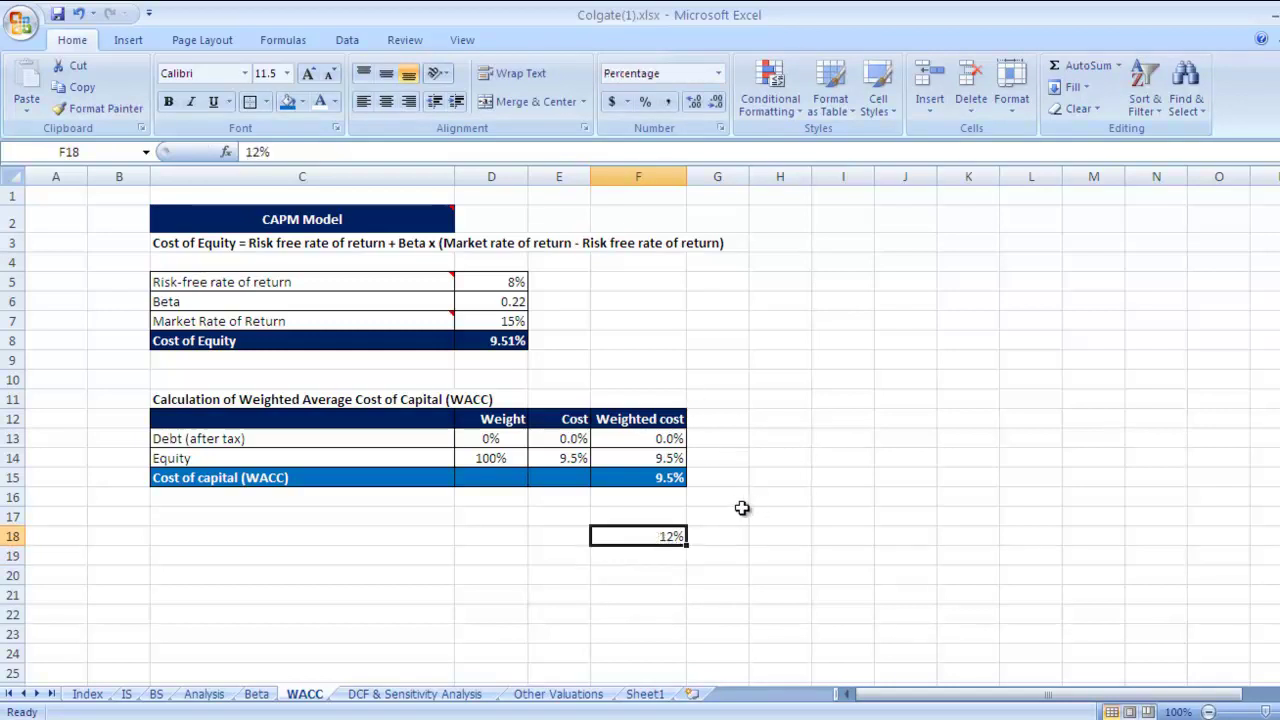
# Enter 12% for Discount Rate (WACC) in the Normalised Input Data on the DCF & Sensitivity Analysis sheet.
pyautogui.click(440, 695)
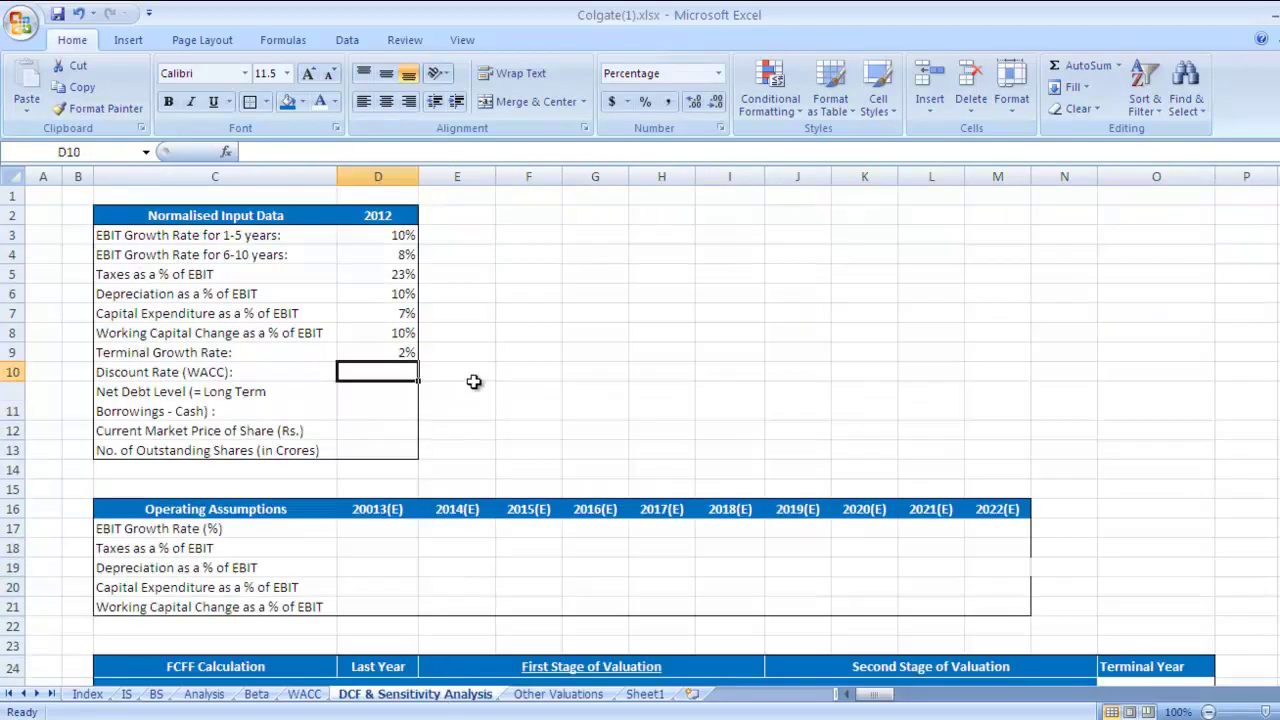
pyautogui.write('12')
pyautogui.press('Return')
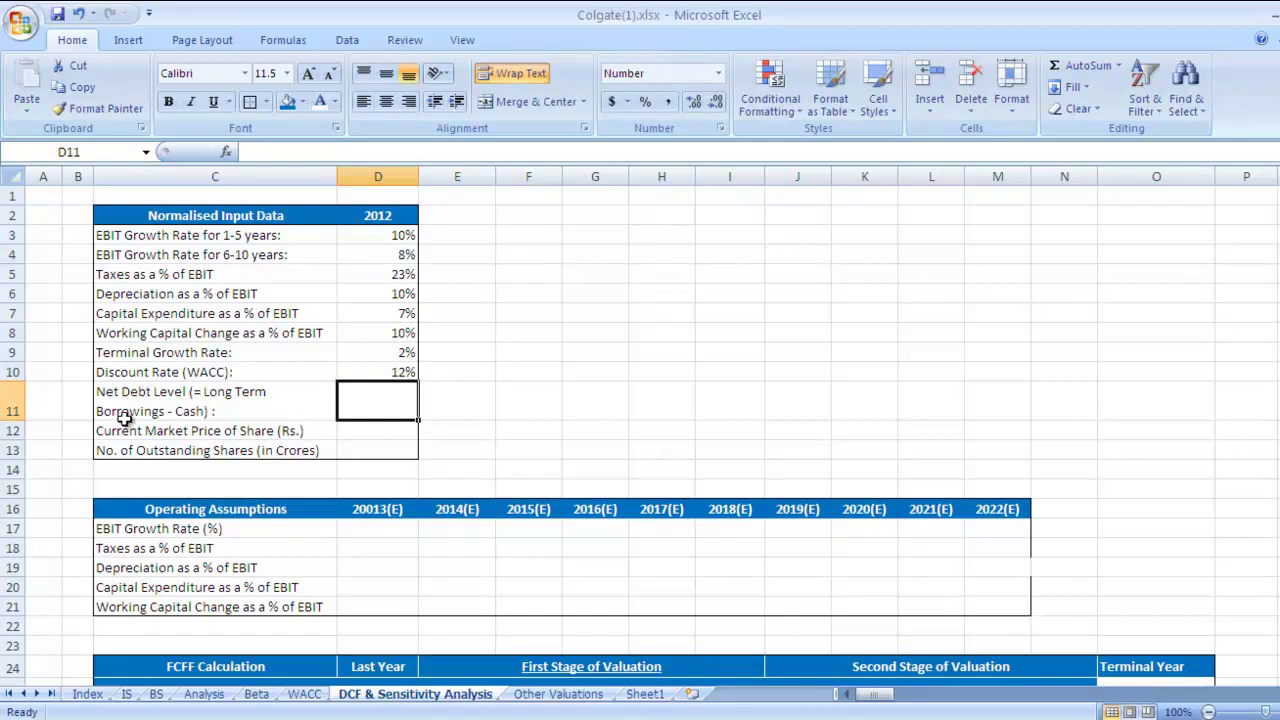
# Find the 2012 net debt level on the Analysis sheet and link it into the Net Debt Level input with =Analysis!L4.
pyautogui.click(187, 411)
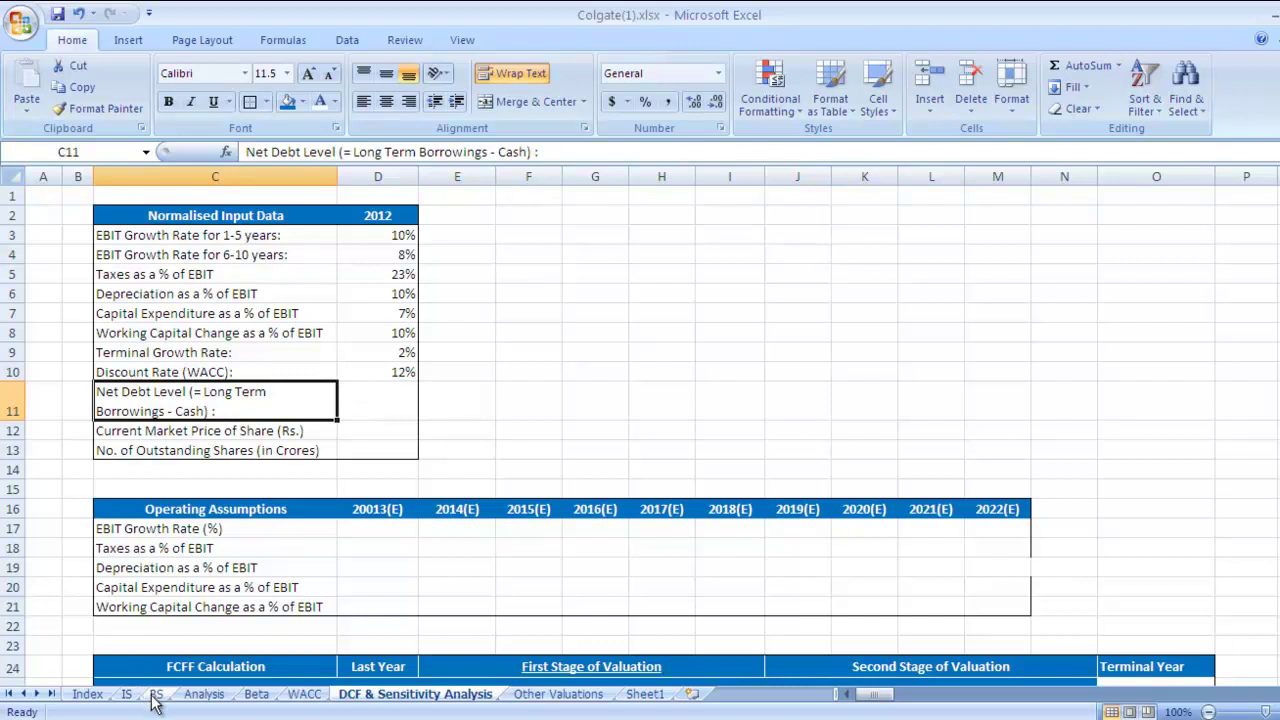
pyautogui.click(203, 694)
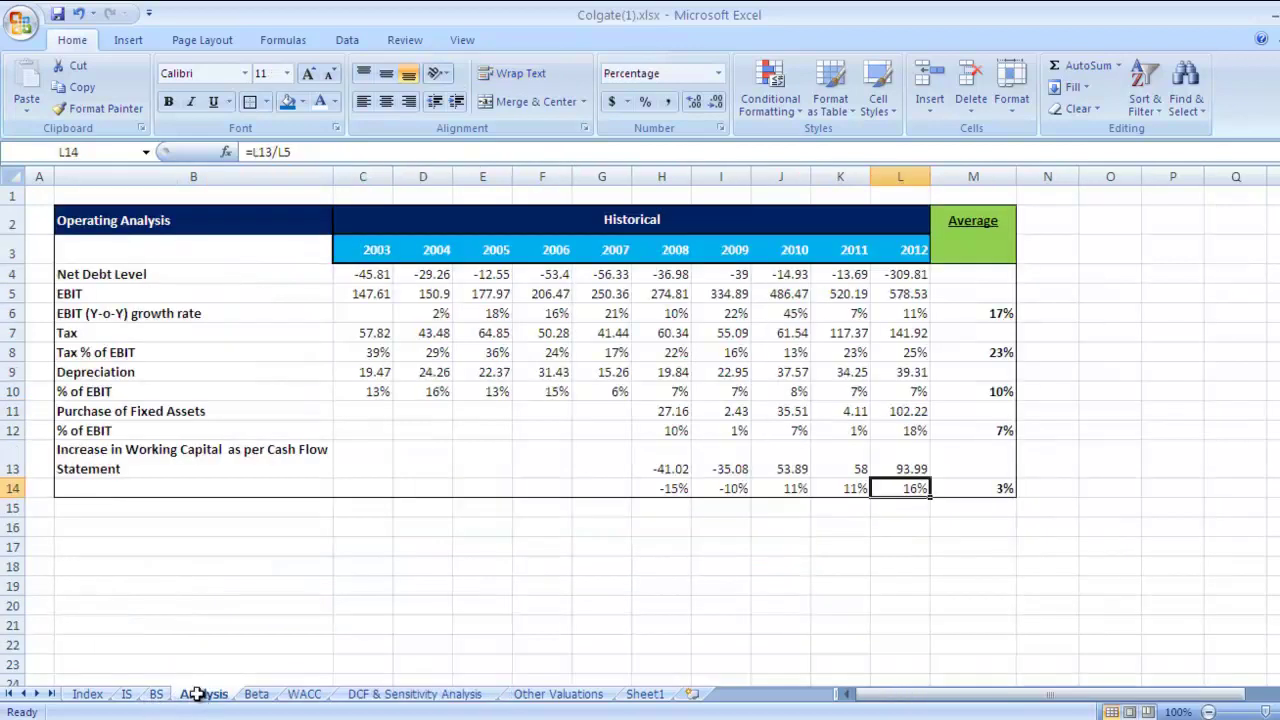
pyautogui.click(146, 274)
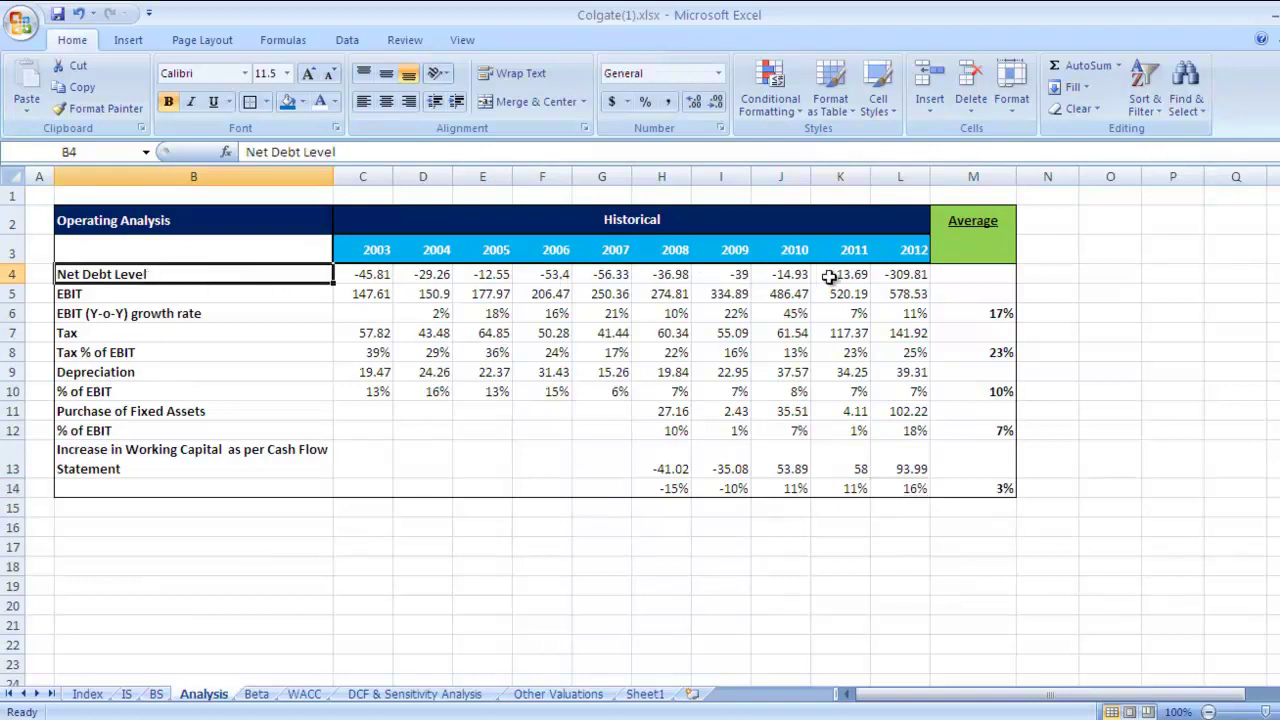
pyautogui.click(912, 276)
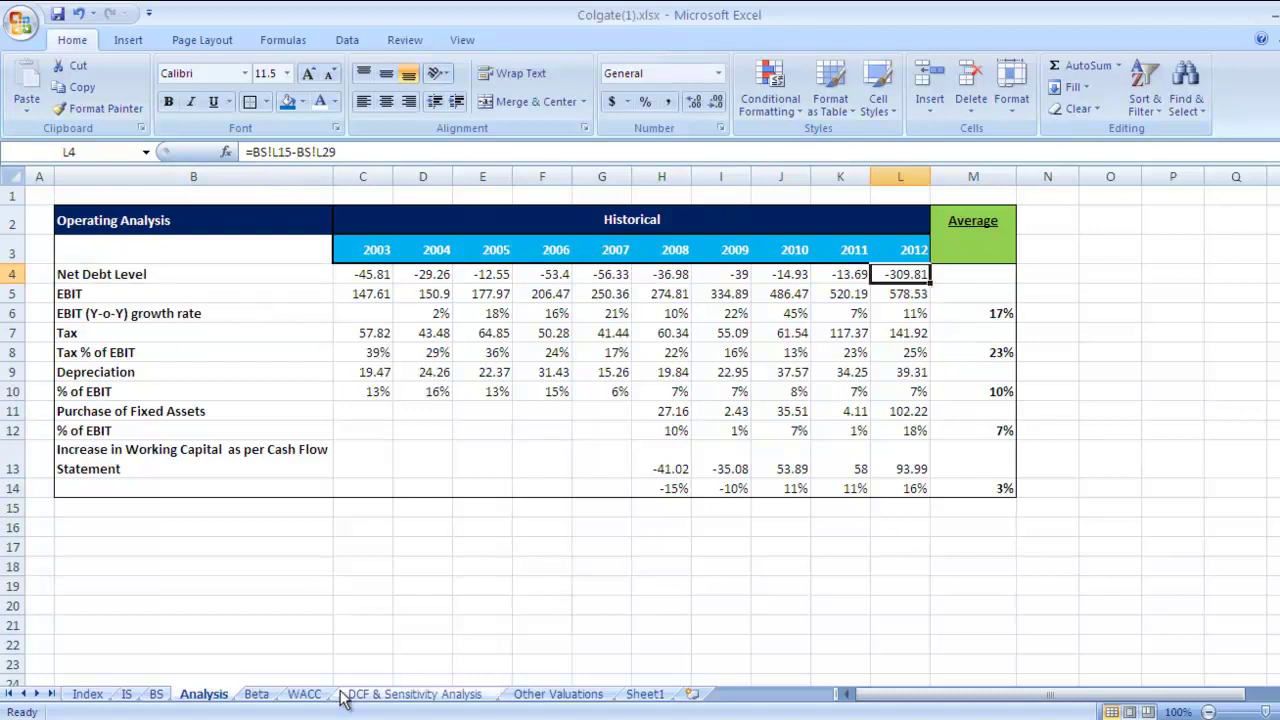
pyautogui.click(380, 695)
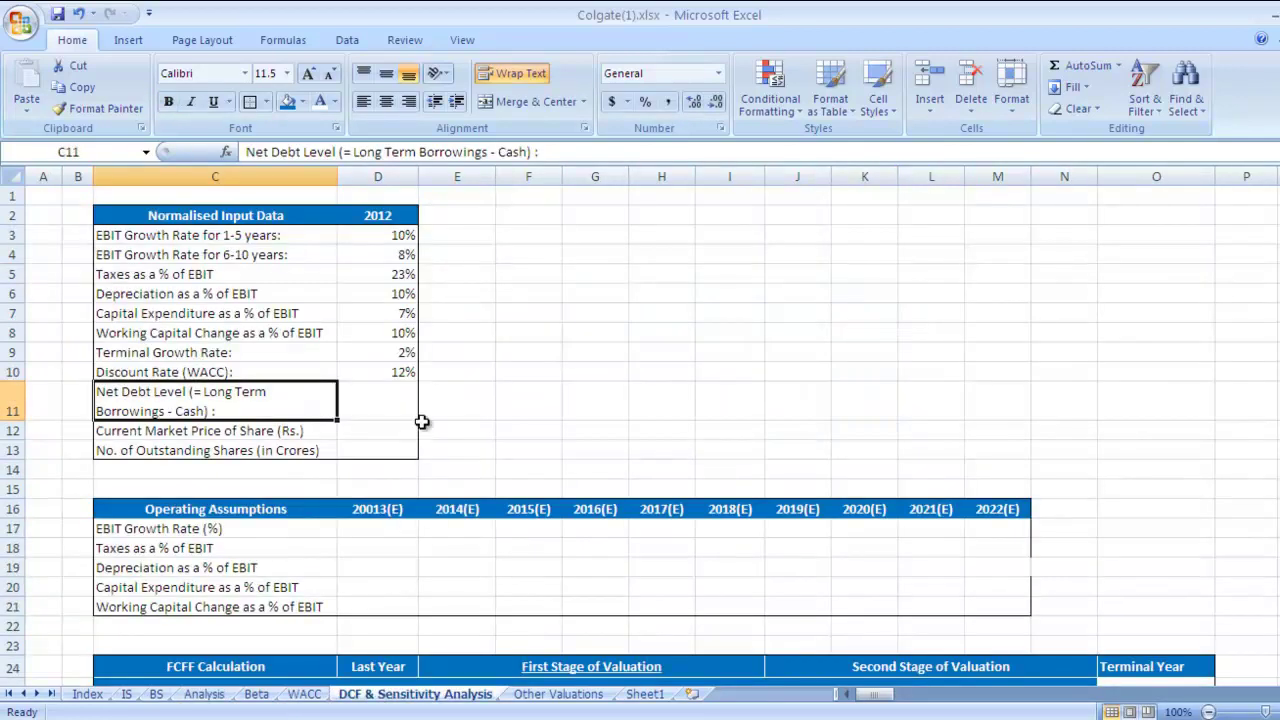
pyautogui.click(406, 400)
pyautogui.write('=')
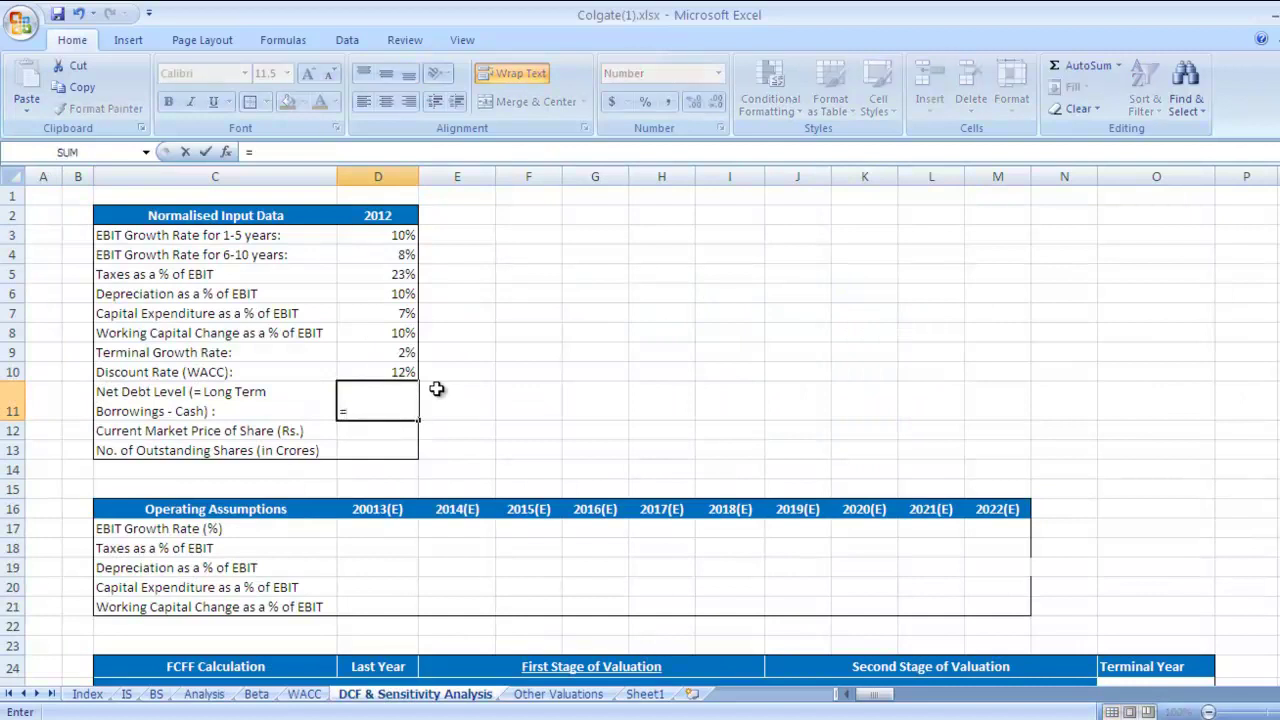
pyautogui.click(210, 695)
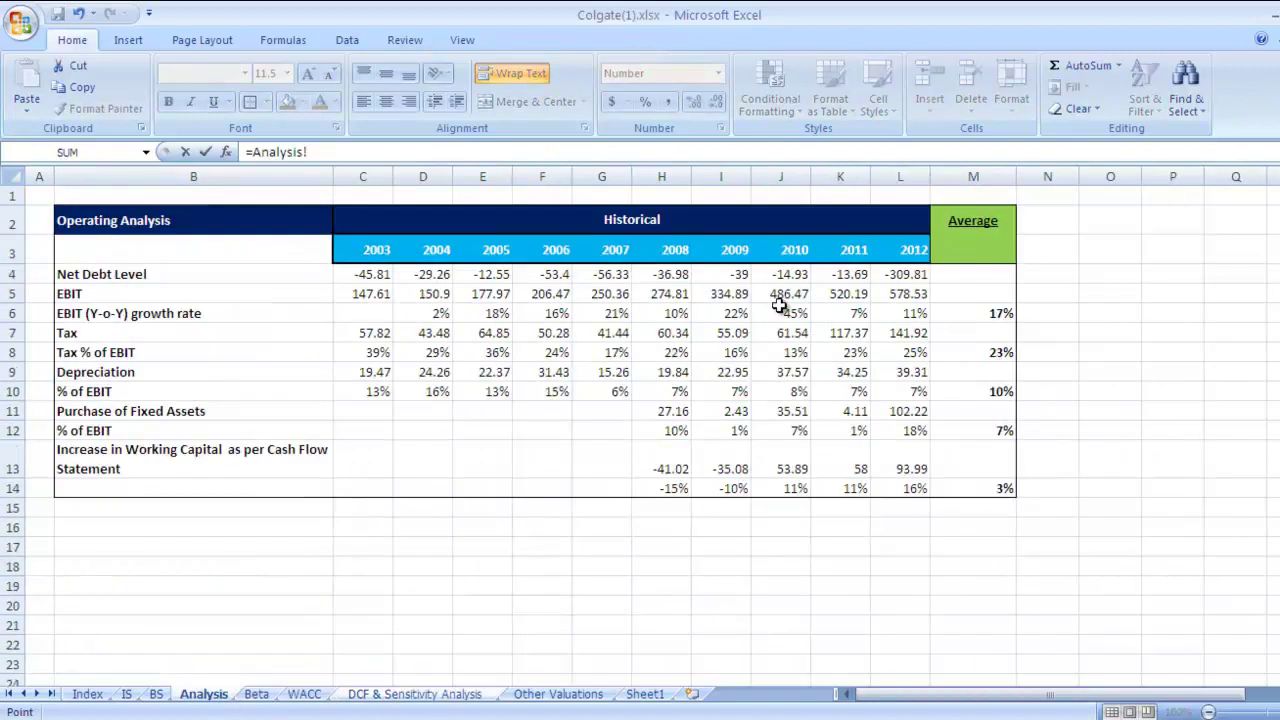
pyautogui.click(905, 274)
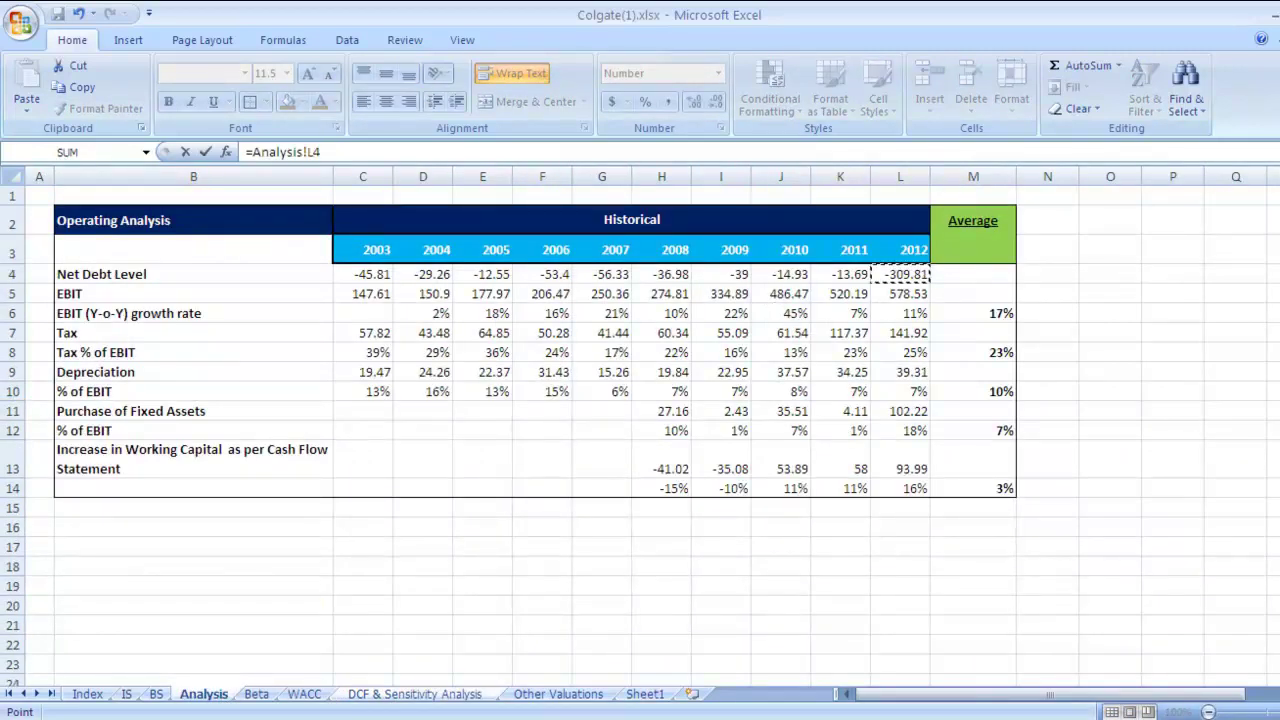
pyautogui.press('Return')
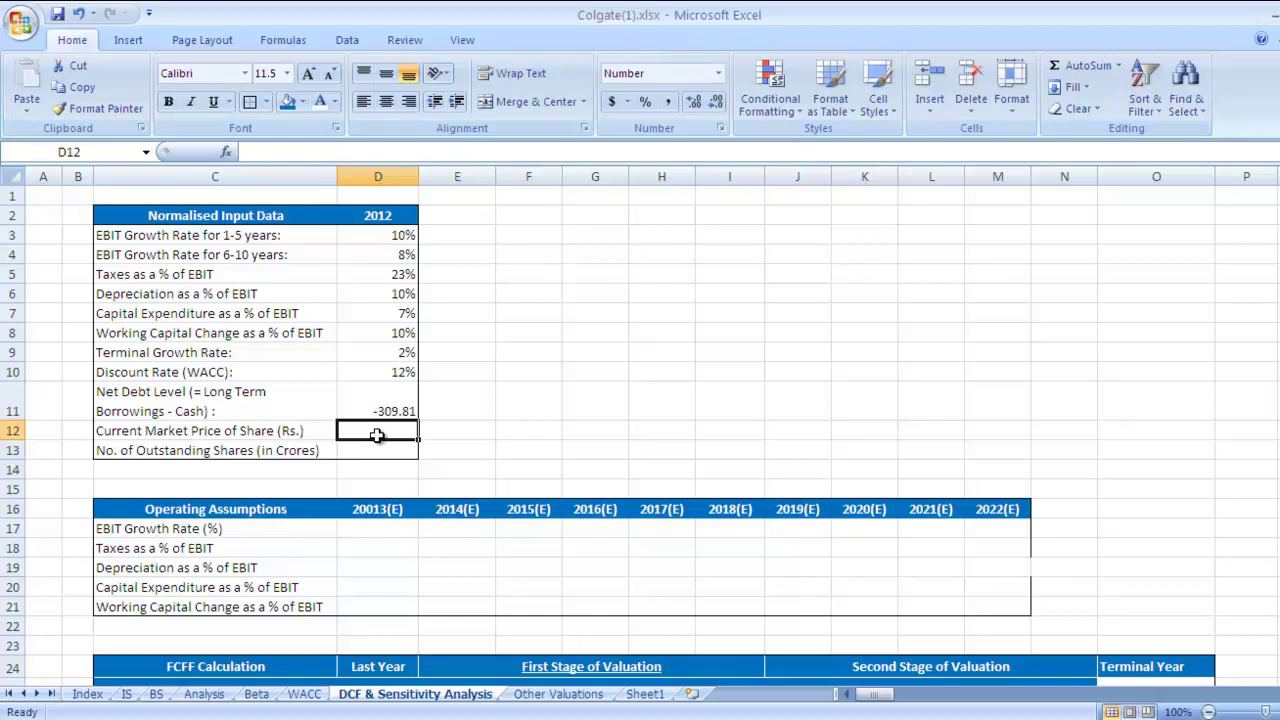
# Enter 1246 as the Current Market Price of Share and 13.60 as the No. of Outstanding Shares in crores.
pyautogui.write('=')
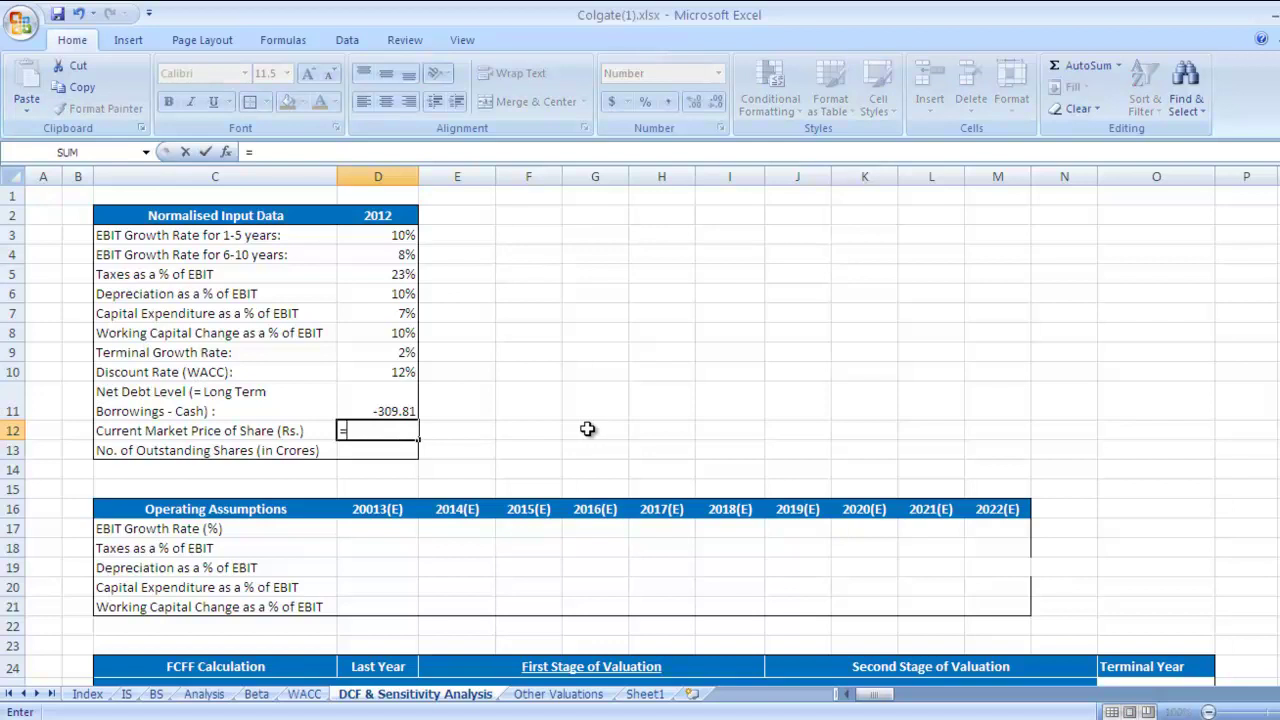
pyautogui.write('1246')
pyautogui.press('Return')
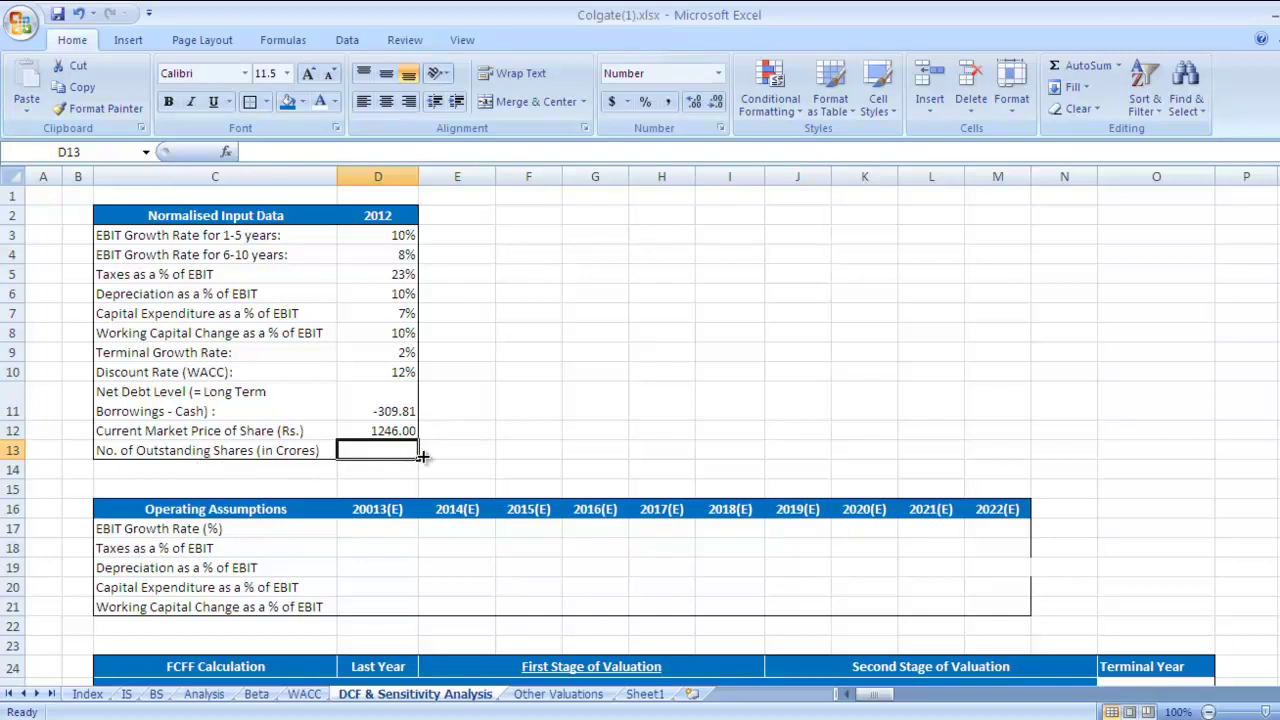
pyautogui.write('=13.60')
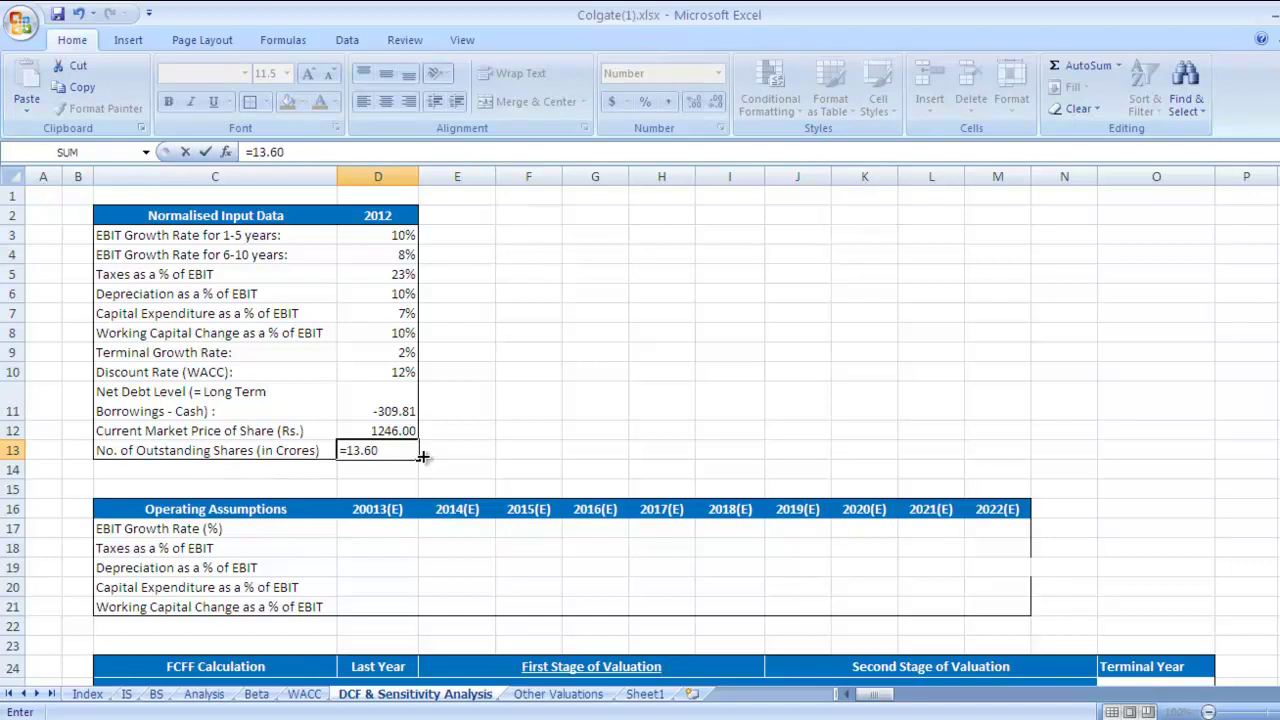
pyautogui.press('Return')
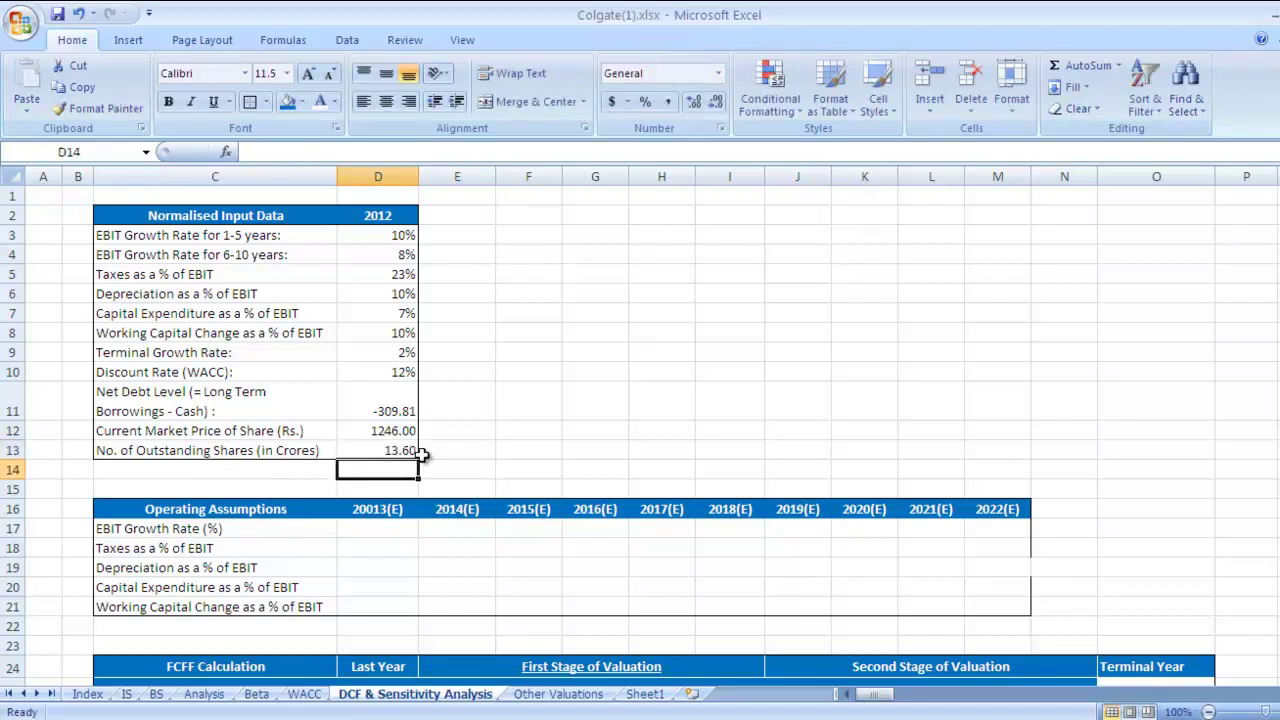
# Look through the BS and IS sheets for the share count and inspect the Mar '12 Shares in issue (lakhs) figure.
pyautogui.click(155, 694)
pyautogui.scroll(-8, 660, 500)
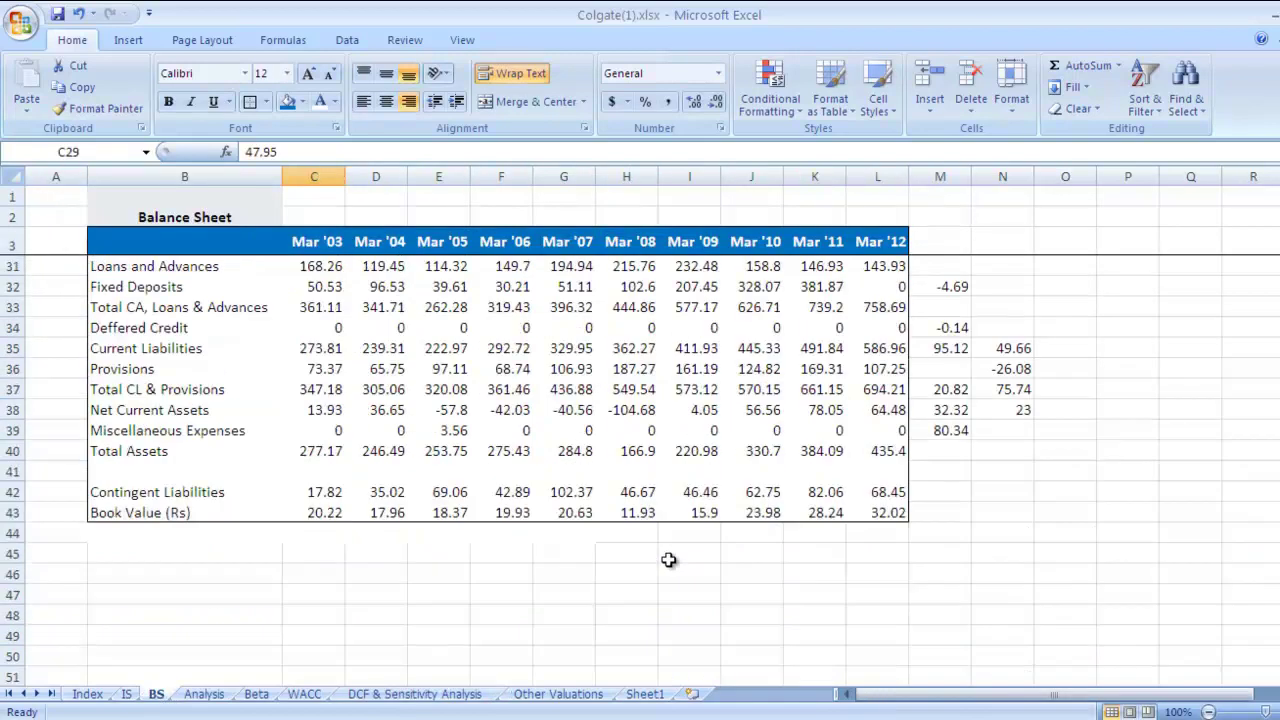
pyautogui.click(128, 694)
pyautogui.scroll(-6, 417, 492)
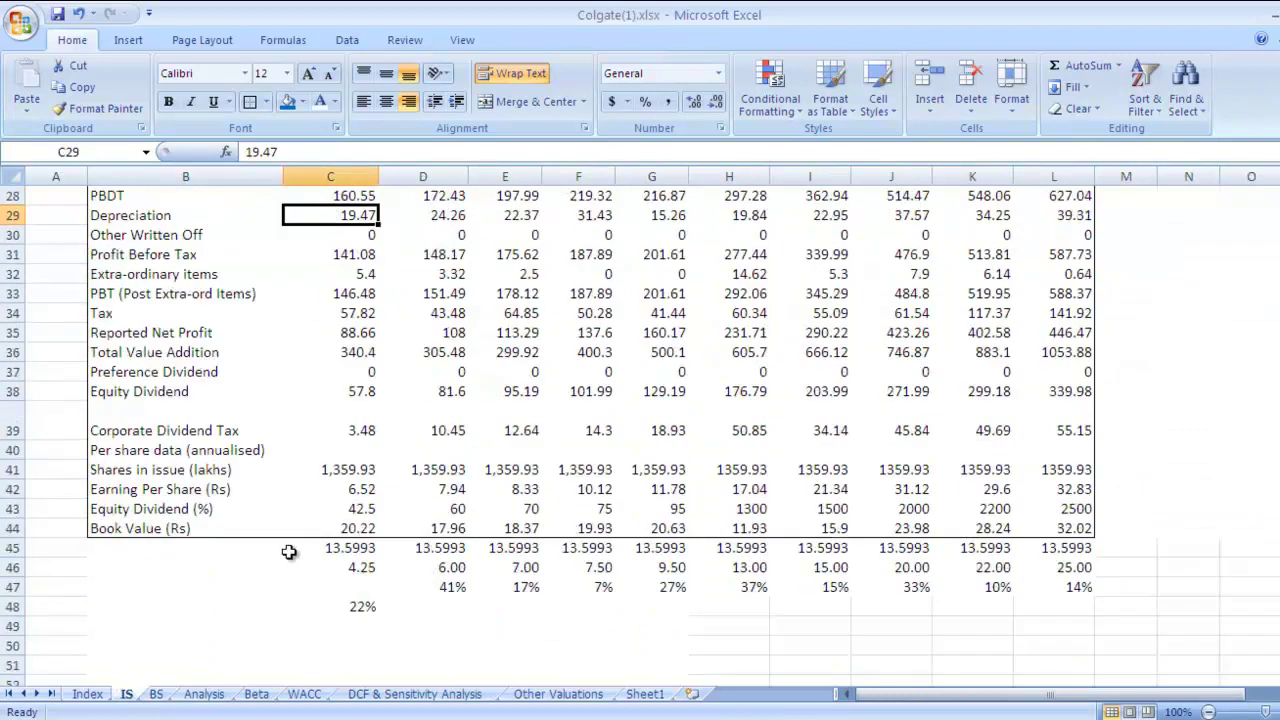
pyautogui.click(178, 474)
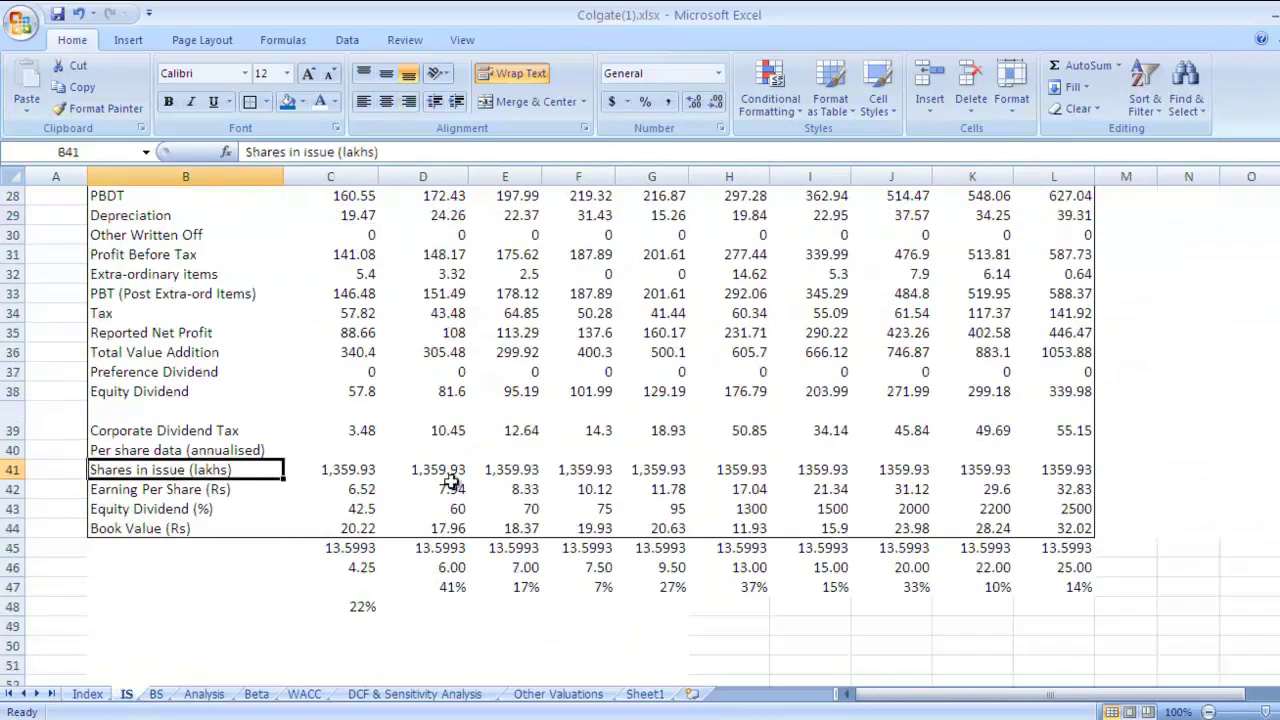
pyautogui.click(1062, 474)
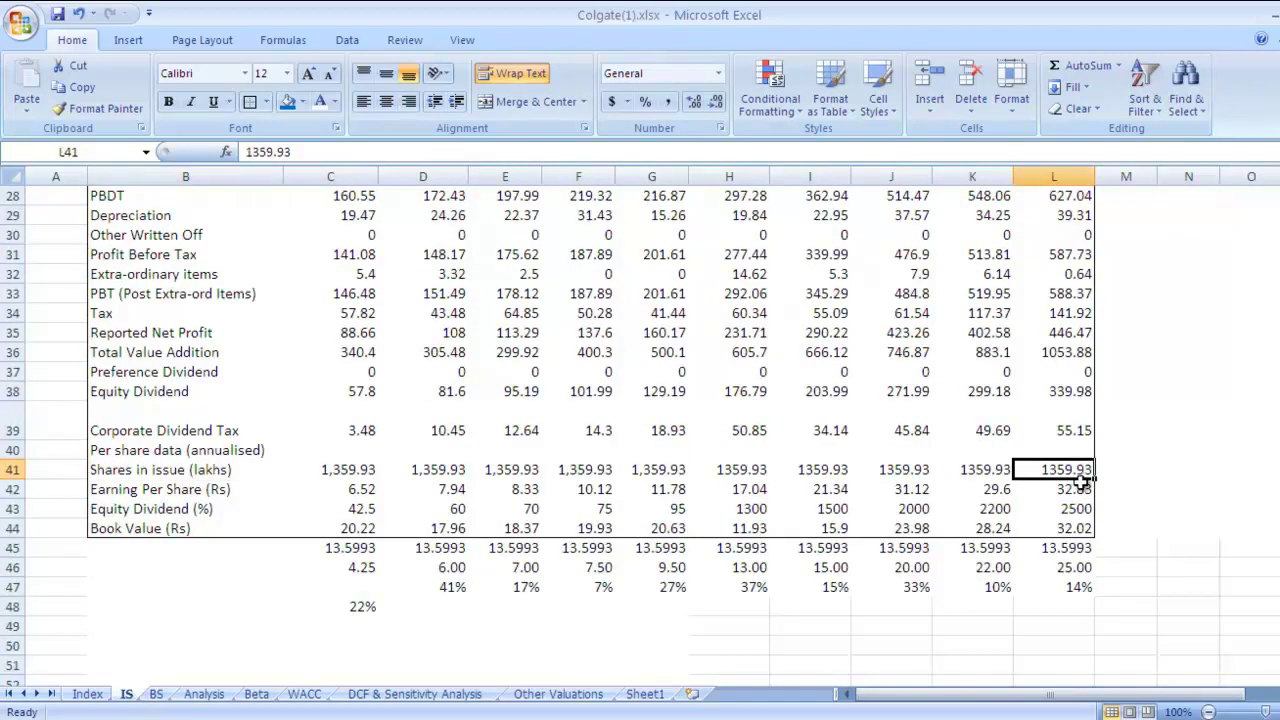
# Return to the DCF & Sensitivity Analysis sheet and review the Operating Assumptions forecast years from 20013(E) through 2017(E).
pyautogui.click(476, 698)
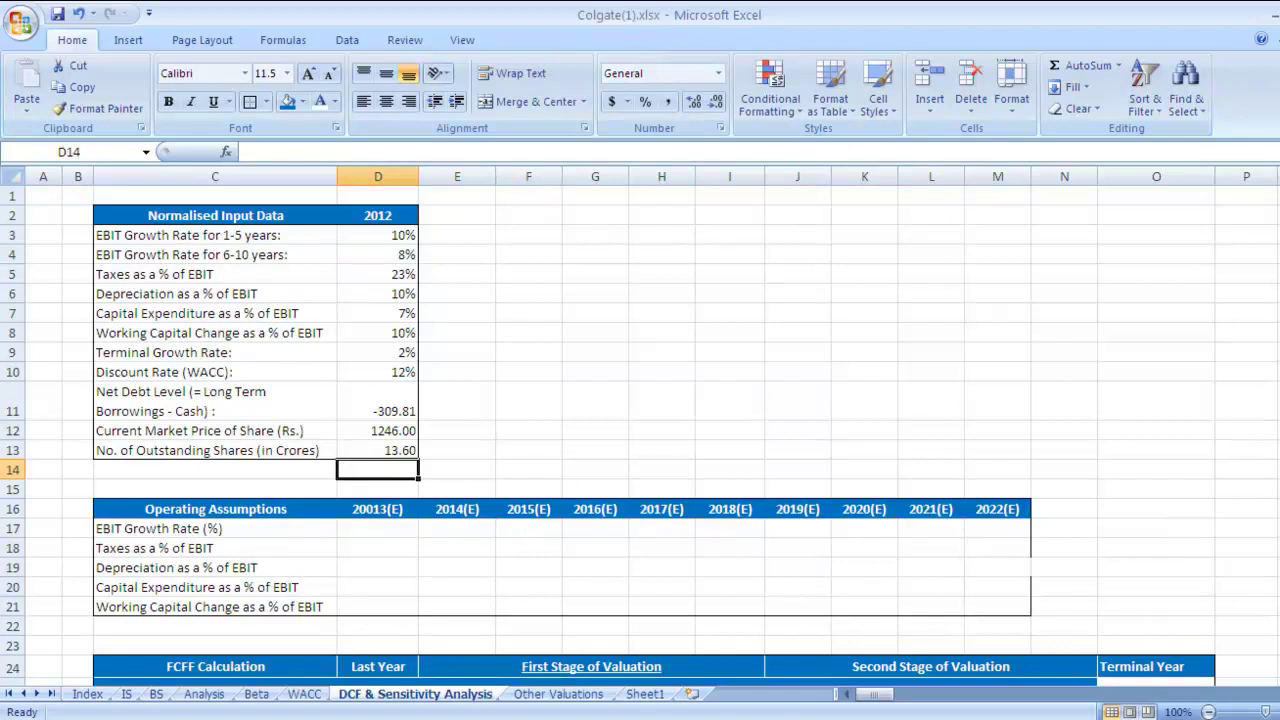
pyautogui.scroll(-1, 920, 529)
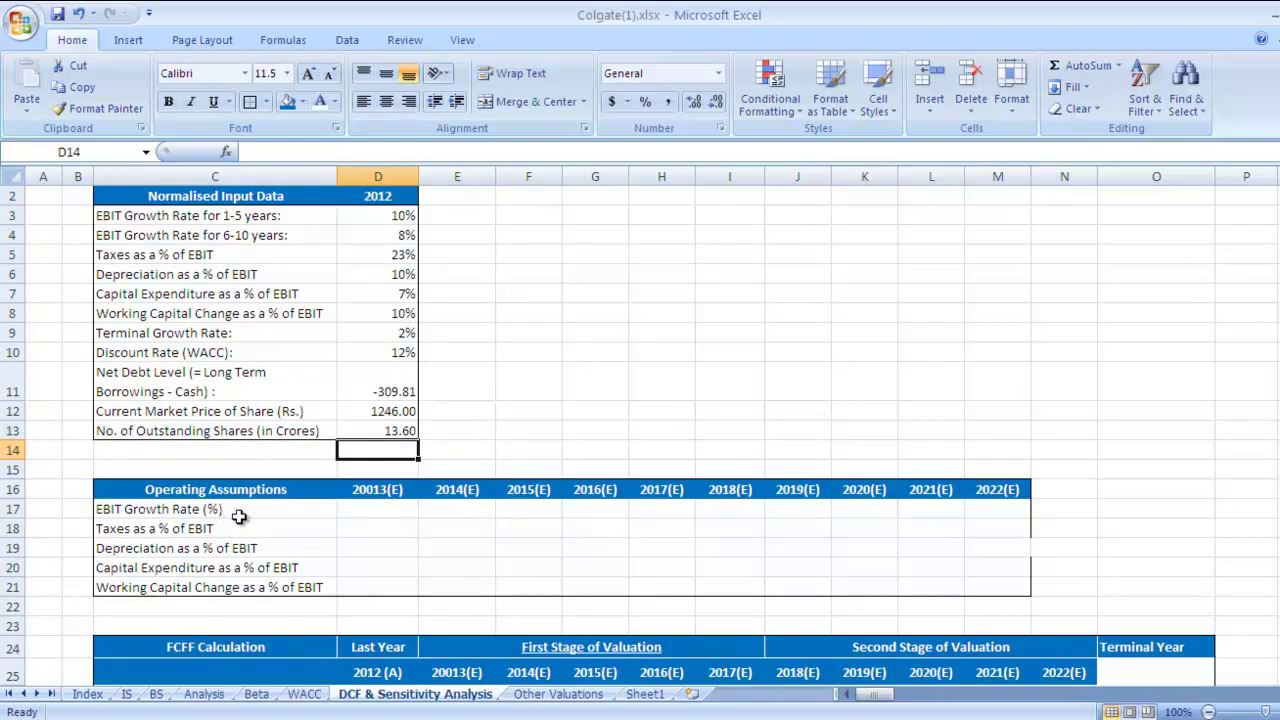
pyautogui.click(372, 514)
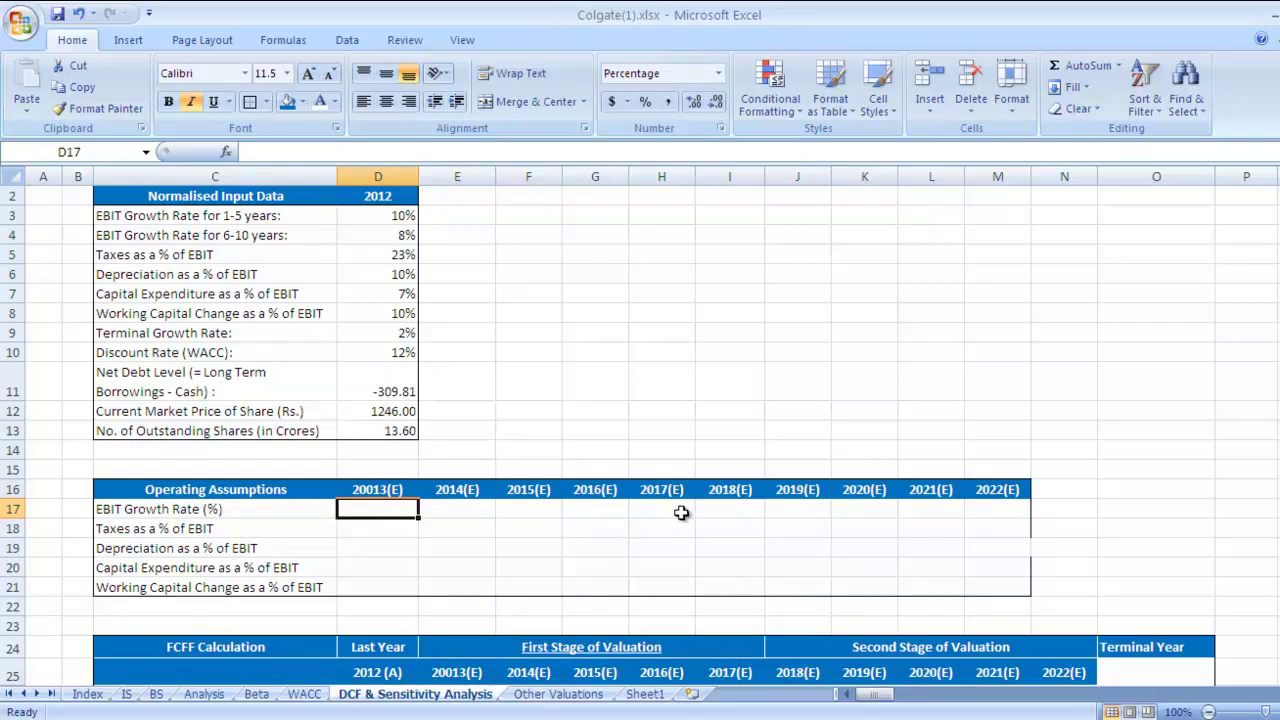
pyautogui.click(405, 488)
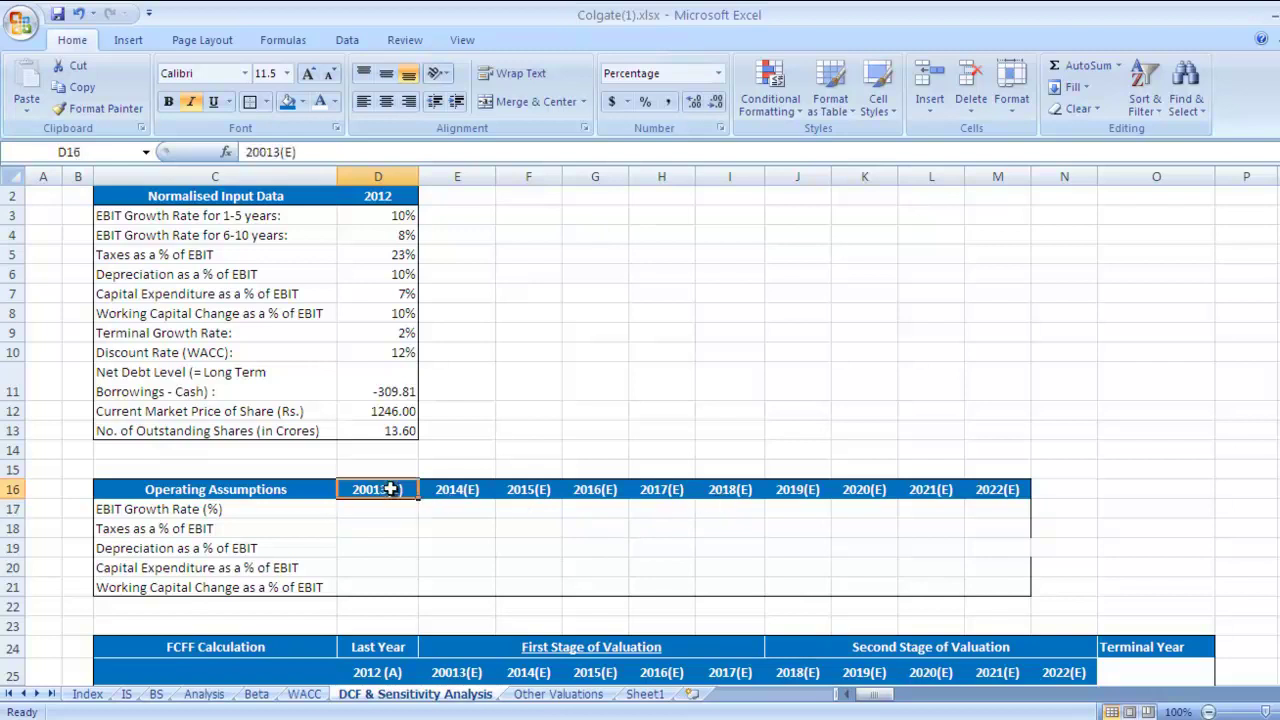
pyautogui.press('Right')
pyautogui.press('Right')
pyautogui.press('Right')
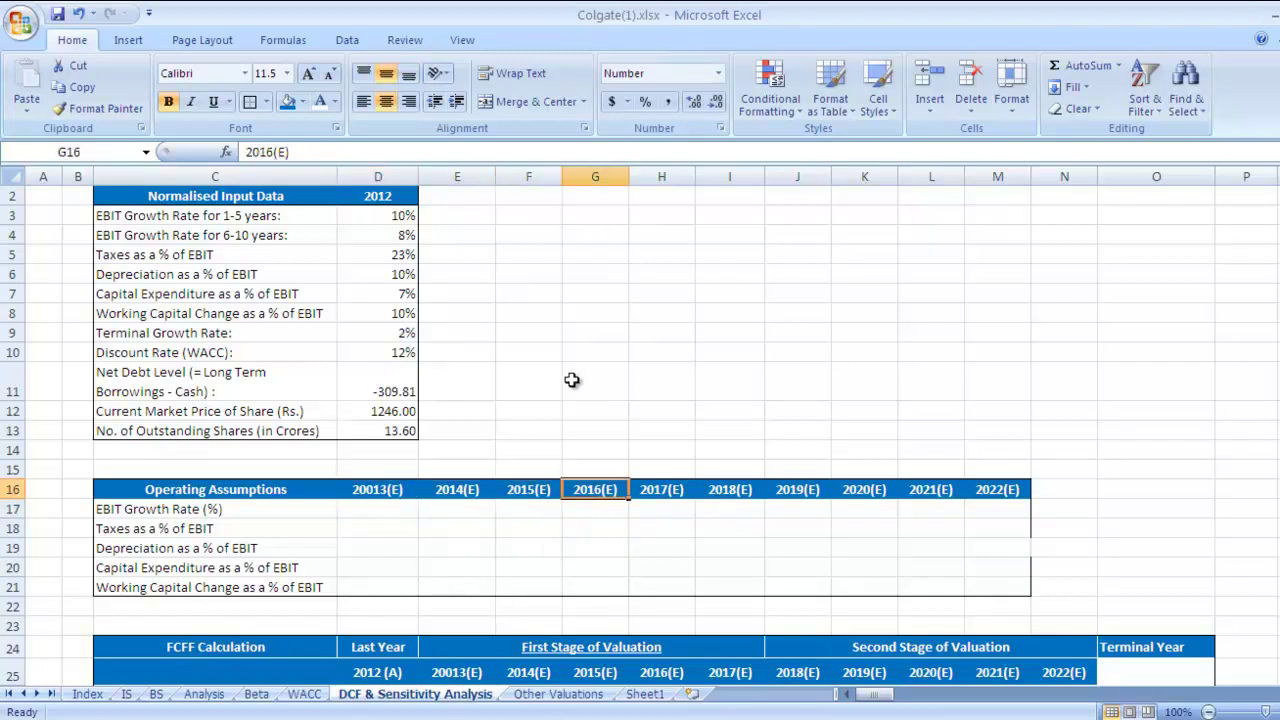
pyautogui.press('Right')
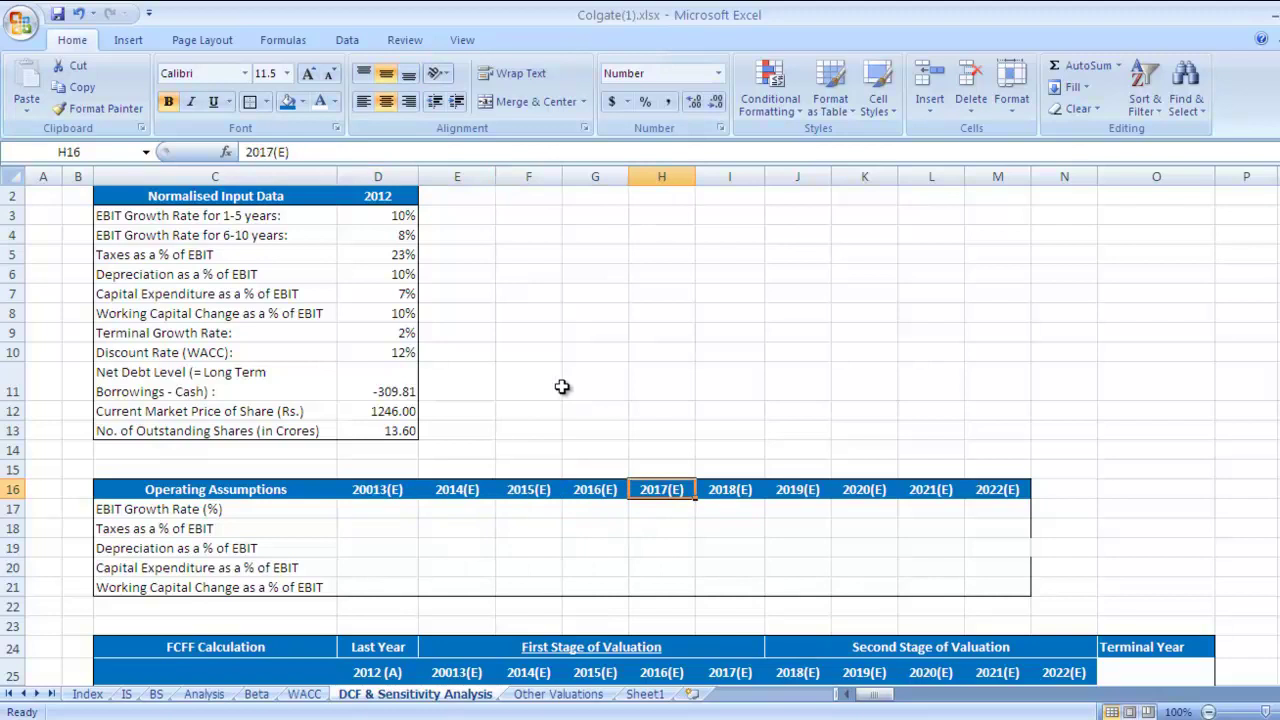
# Link the 20013(E) EBIT Growth Rate to the 1-5 year input with =$D$3 and fill it across through 2017(E).
pyautogui.click(400, 512)
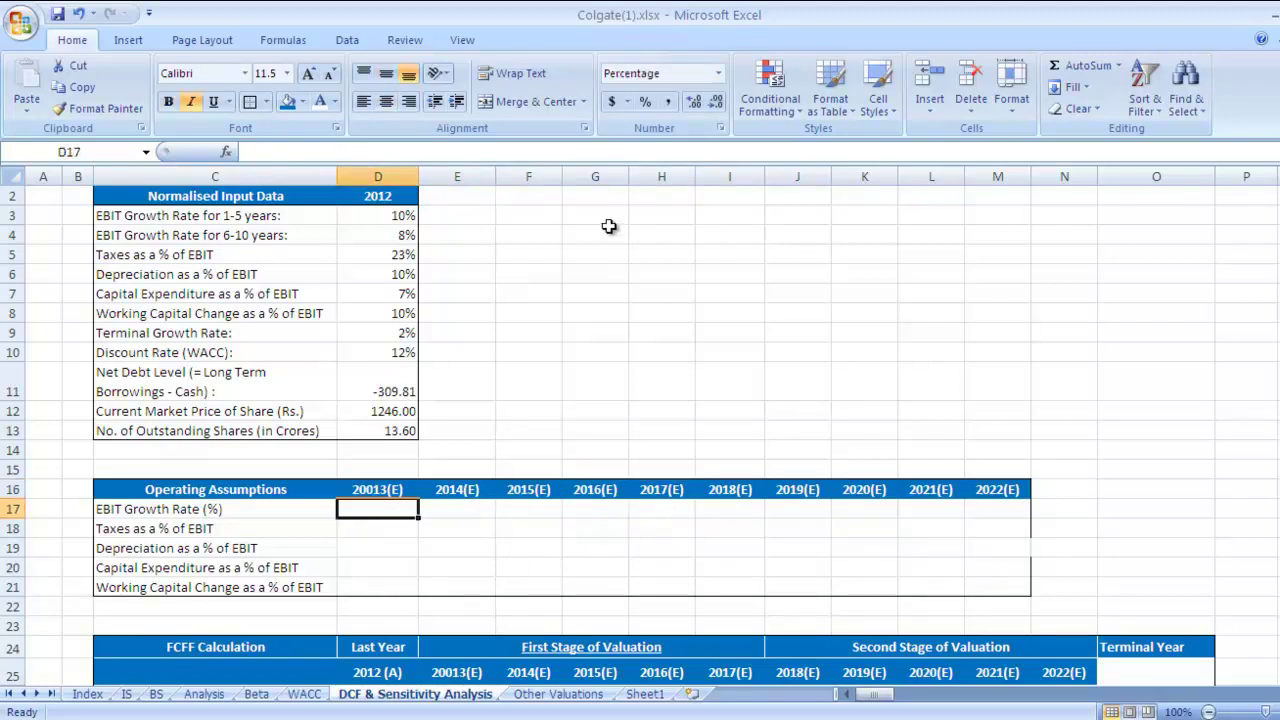
pyautogui.write('=')
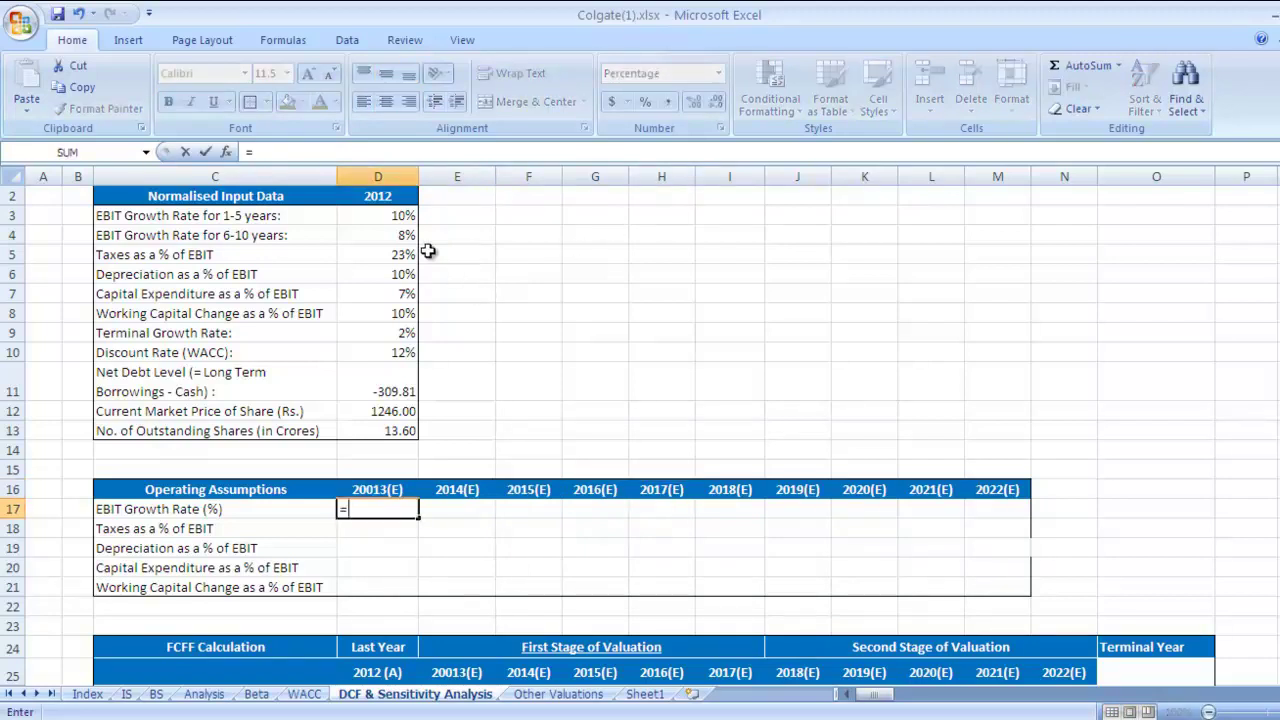
pyautogui.click(399, 217)
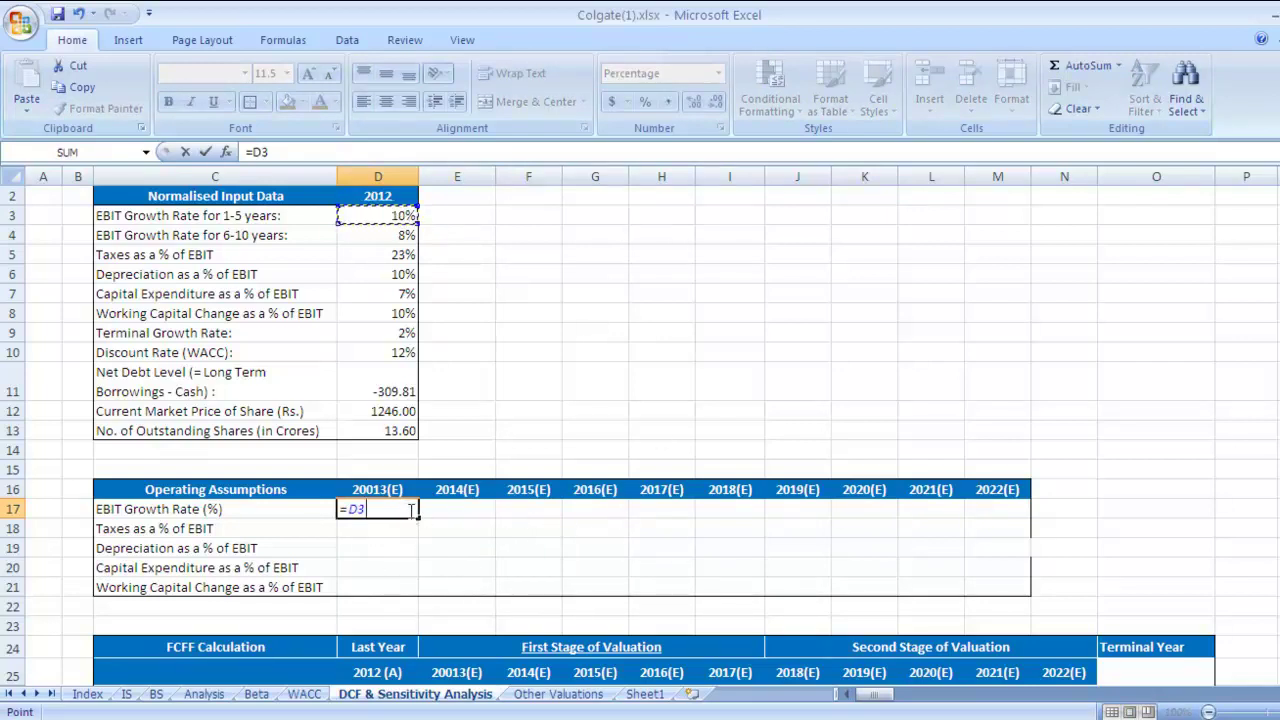
pyautogui.click(350, 509)
pyautogui.write('$D')
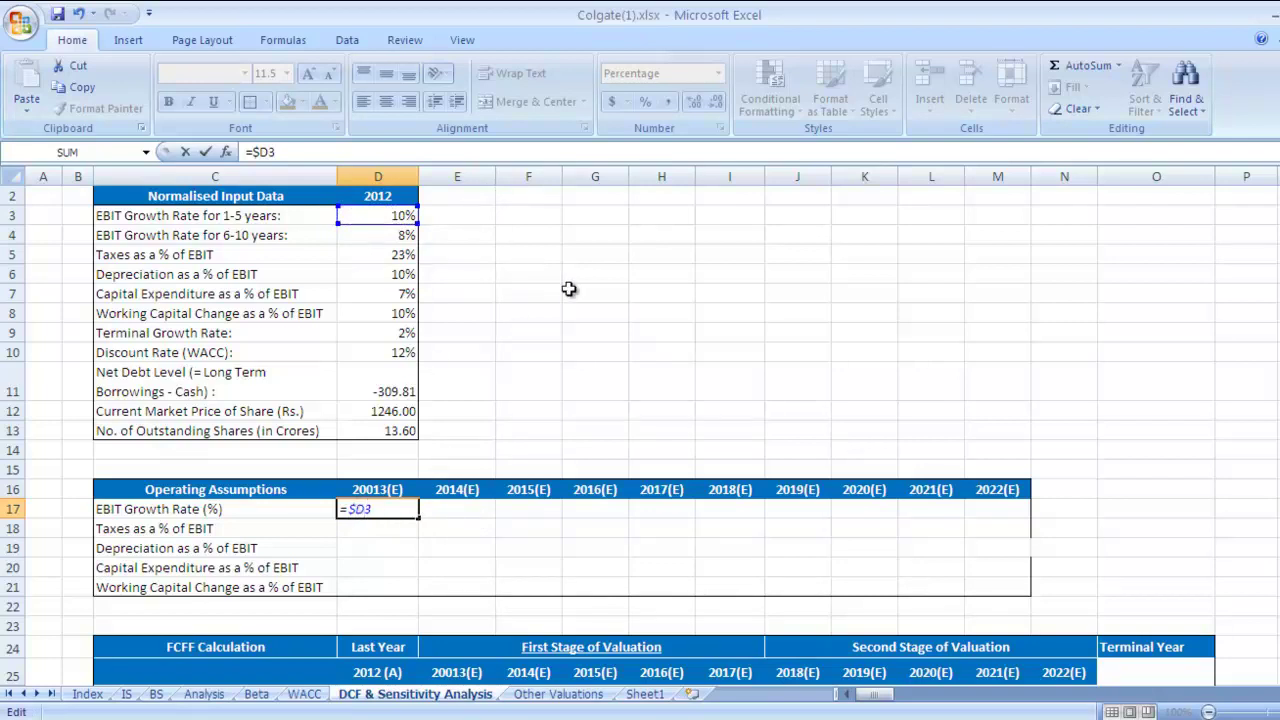
pyautogui.write('$')
pyautogui.press('Return')
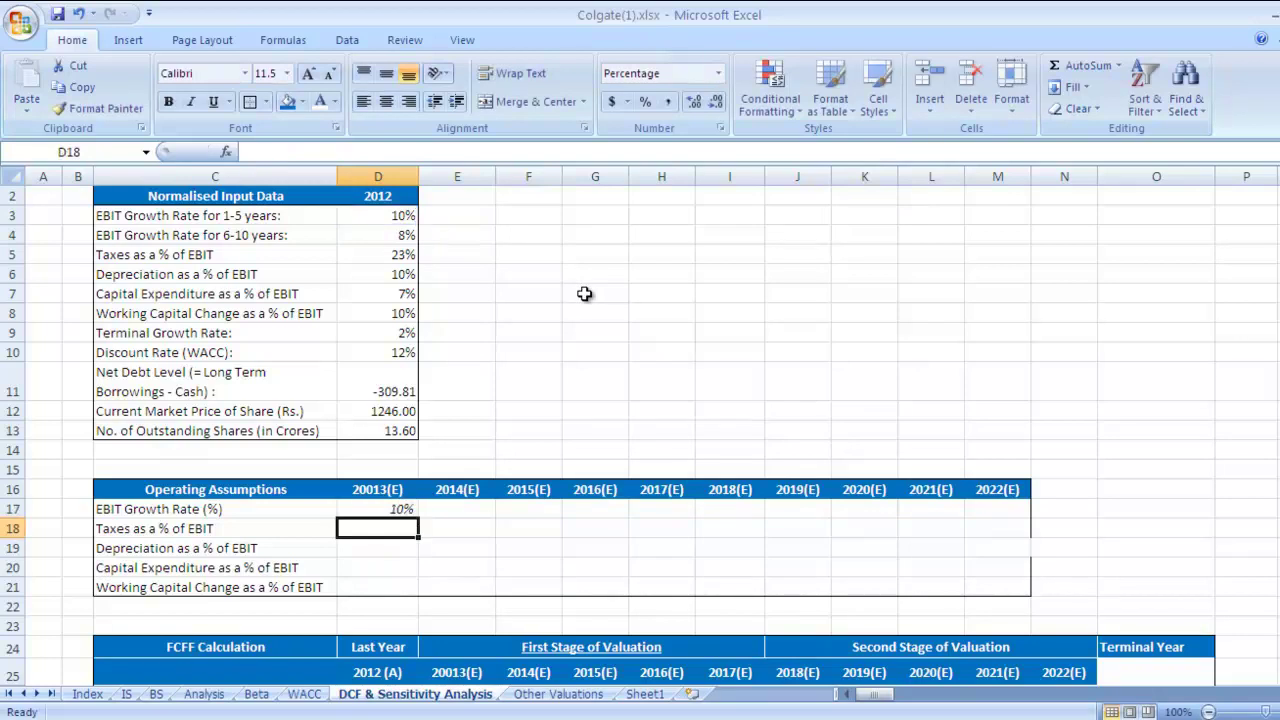
pyautogui.click(416, 511)
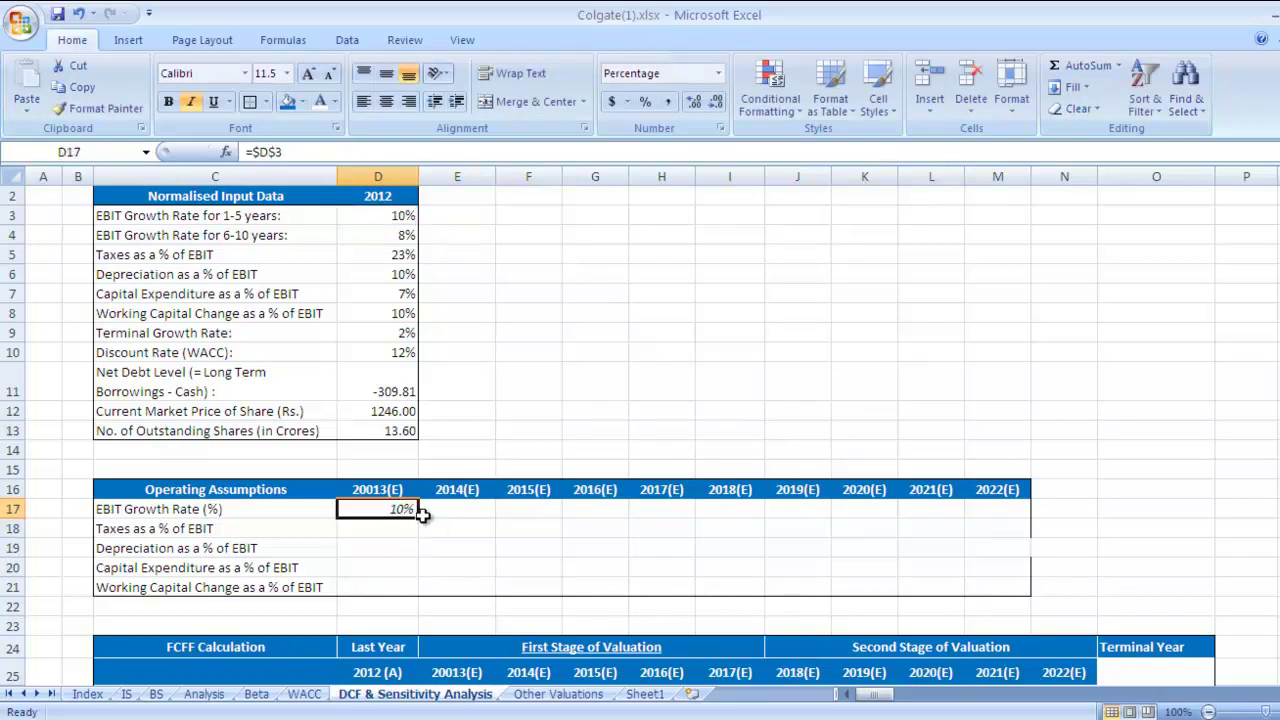
pyautogui.moveTo(419, 519); pyautogui.dragTo(672, 508)
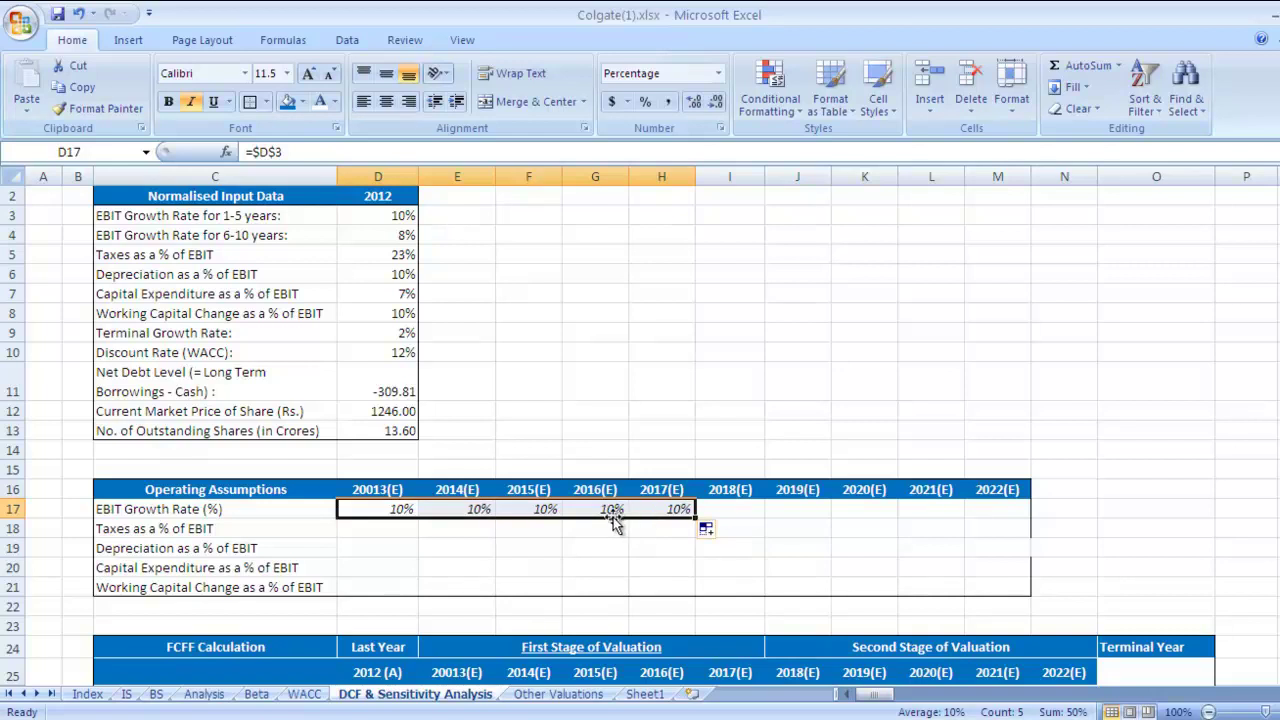
# Link the 2018(E) EBIT Growth Rate to the 6-10 year growth input with the absolute reference =$D$4.
pyautogui.click(714, 509)
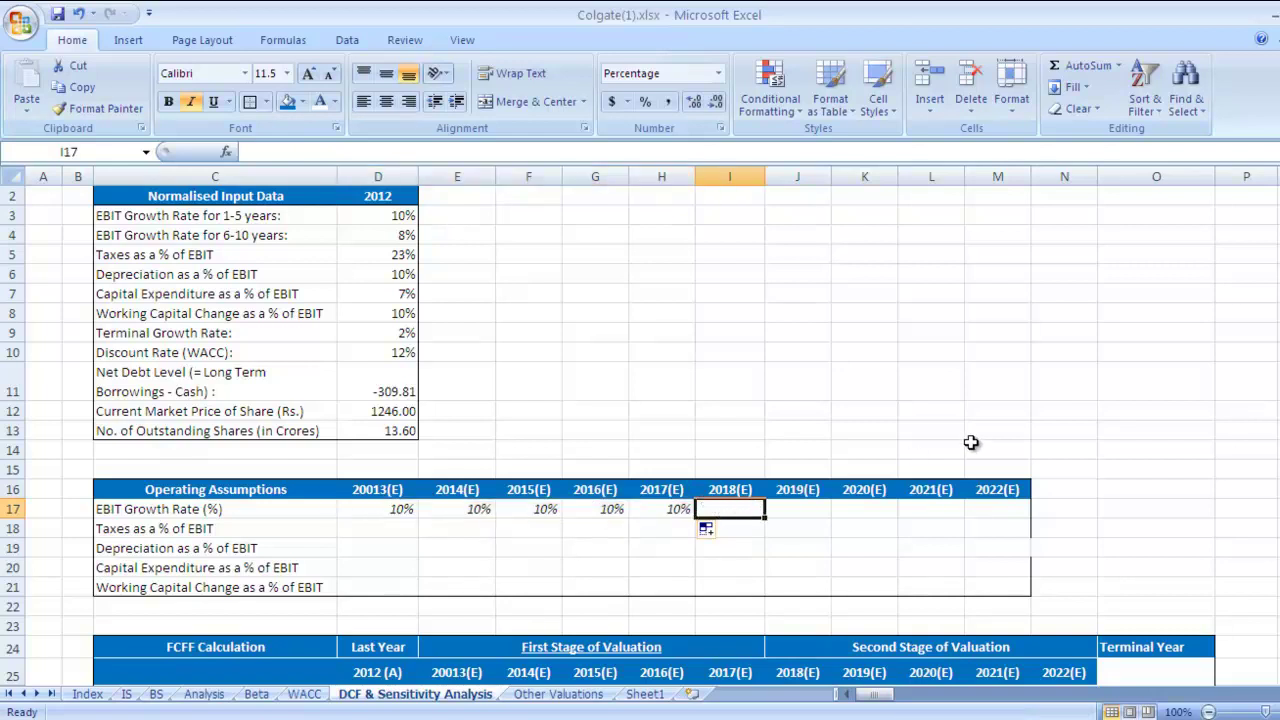
pyautogui.write('=')
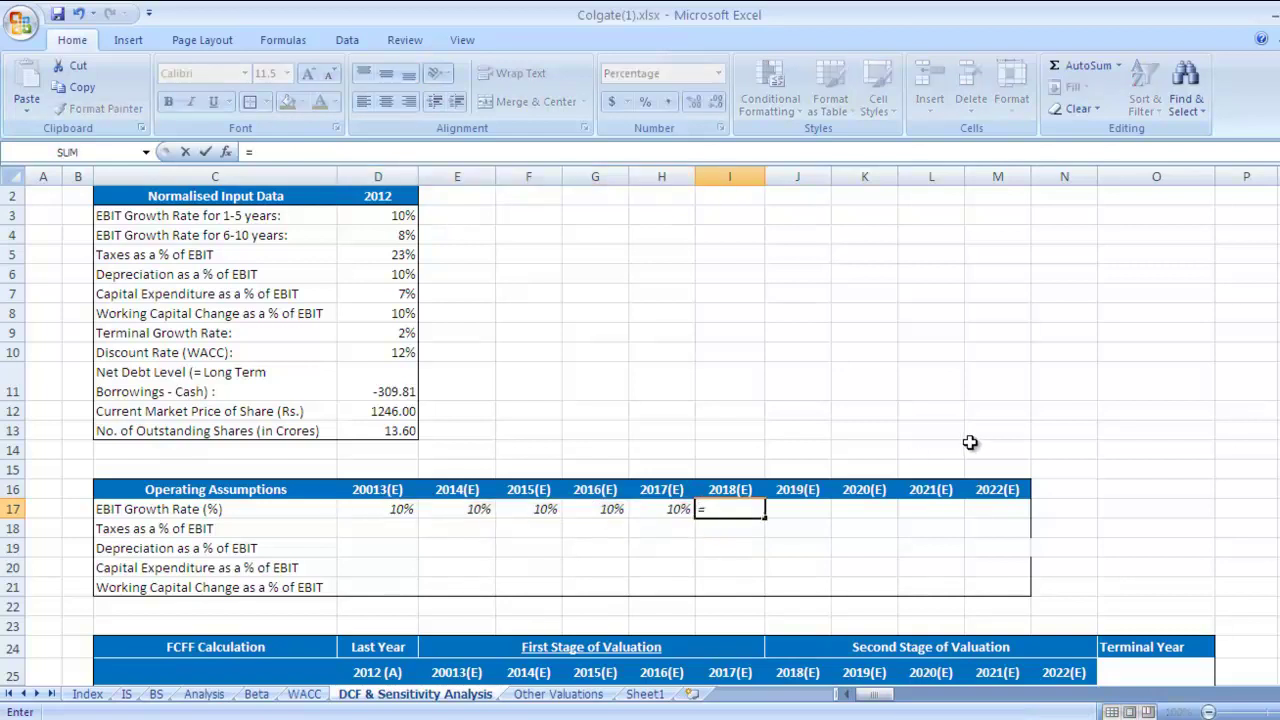
pyautogui.click(407, 236)
pyautogui.press('Left')
pyautogui.press('Left')
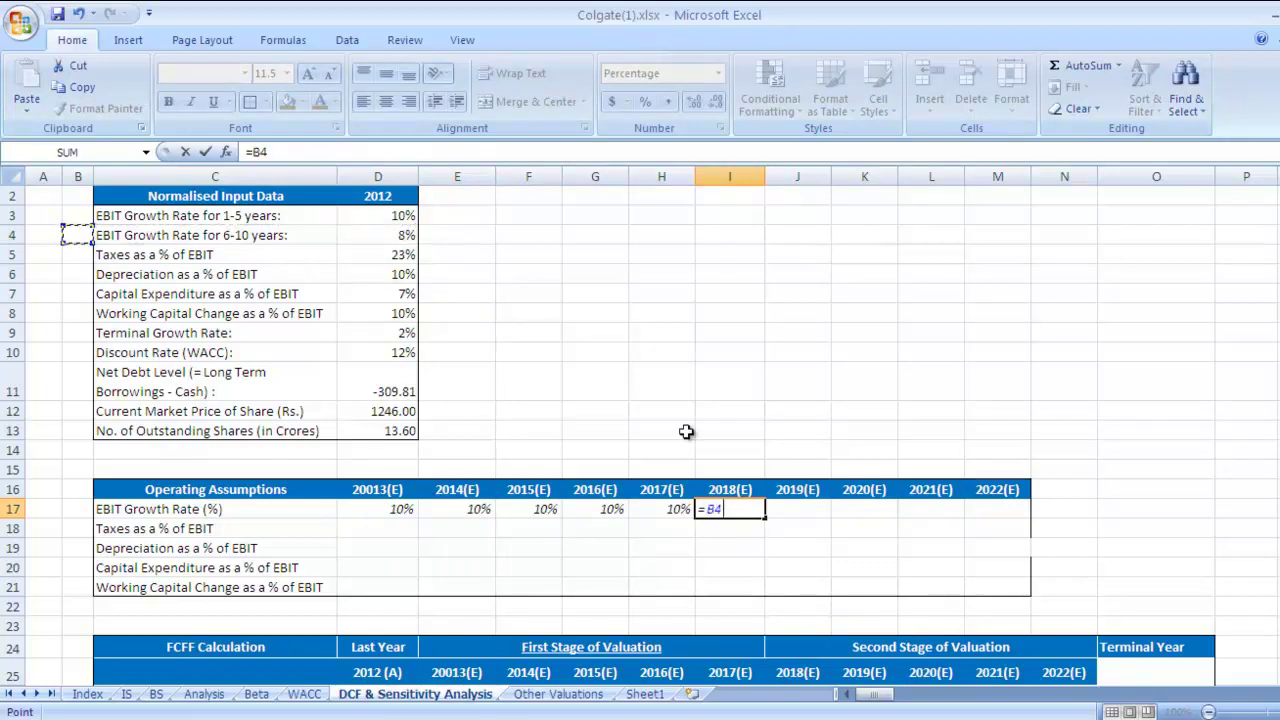
pyautogui.press('BackSpace')
pyautogui.press('BackSpace')
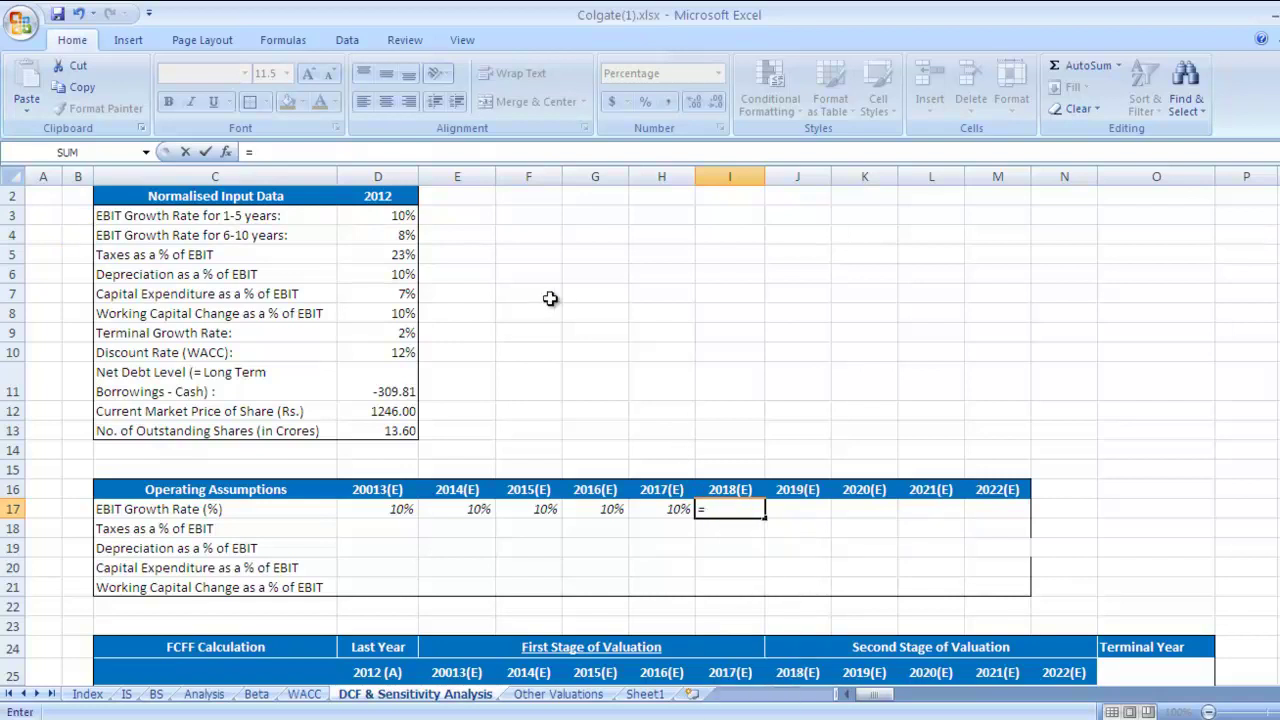
pyautogui.click(409, 237)
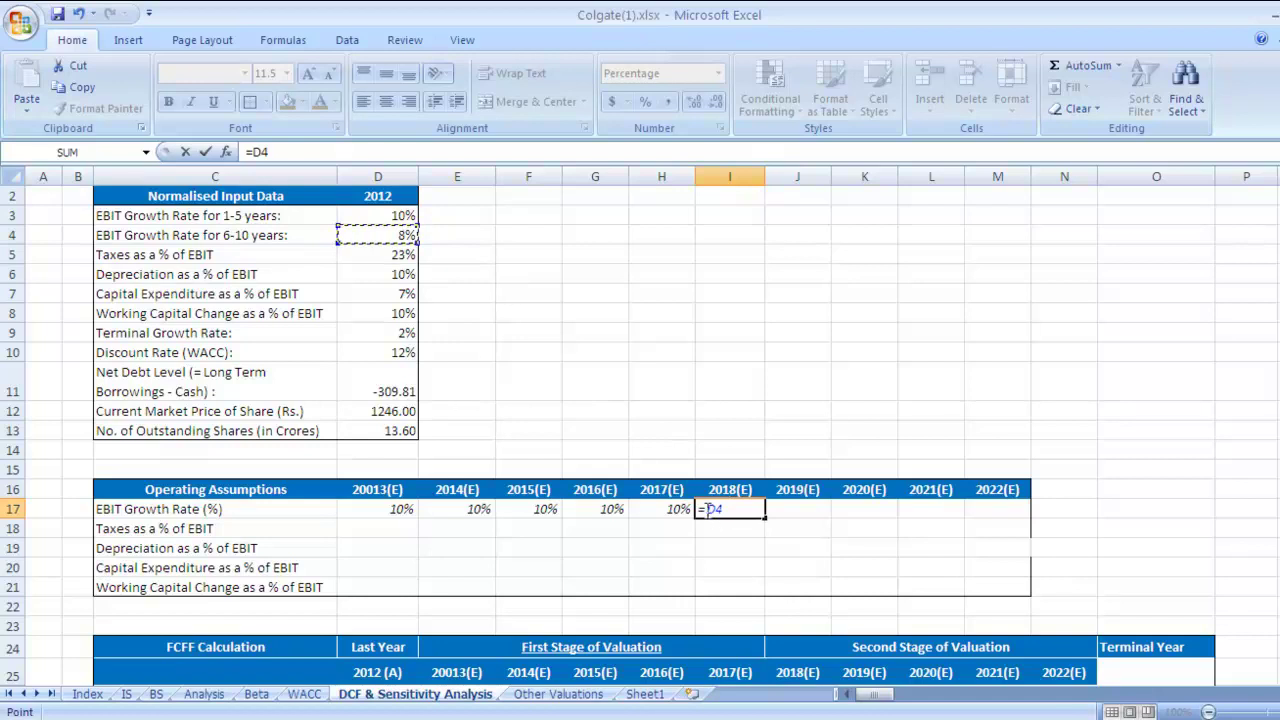
pyautogui.press('F2')
pyautogui.press('Left')
pyautogui.press('Left')
pyautogui.write('$')
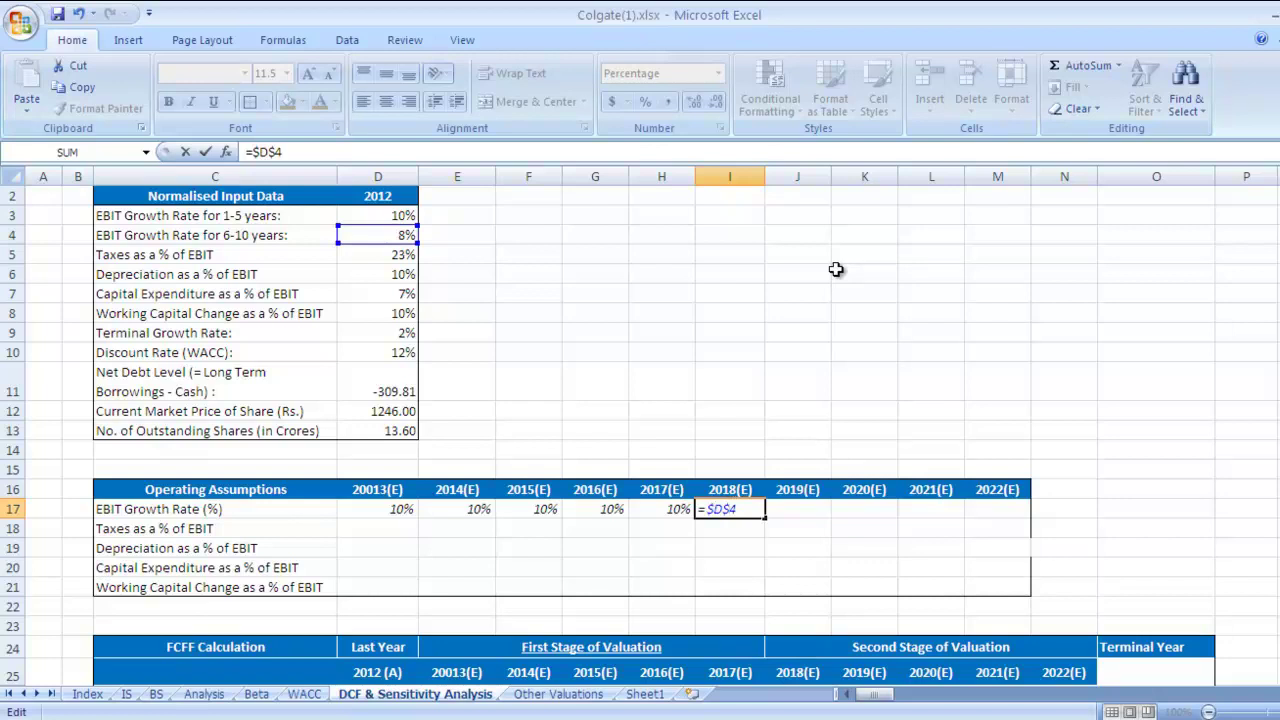
pyautogui.press('Return')
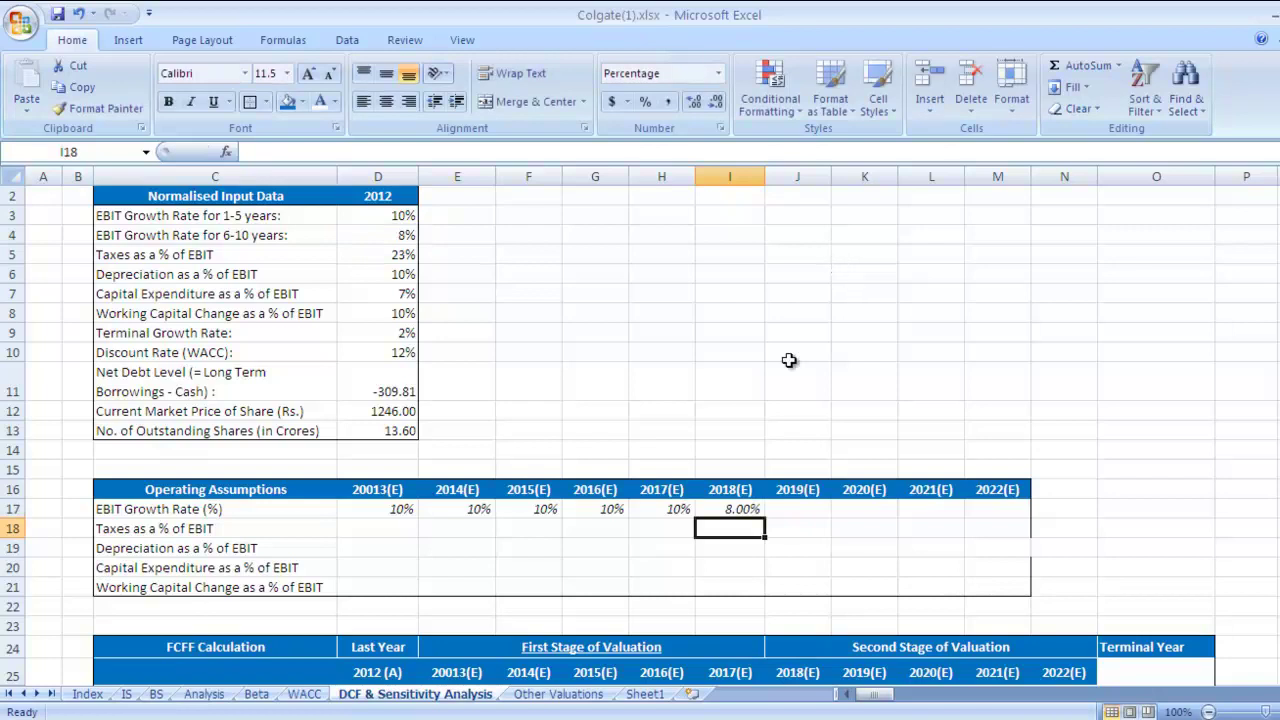
# Fill the 2018(E) EBIT Growth Rate formula across the remaining forecast years through 2022(E).
pyautogui.click(757, 509)
pyautogui.moveTo(765, 518); pyautogui.dragTo(997, 520)
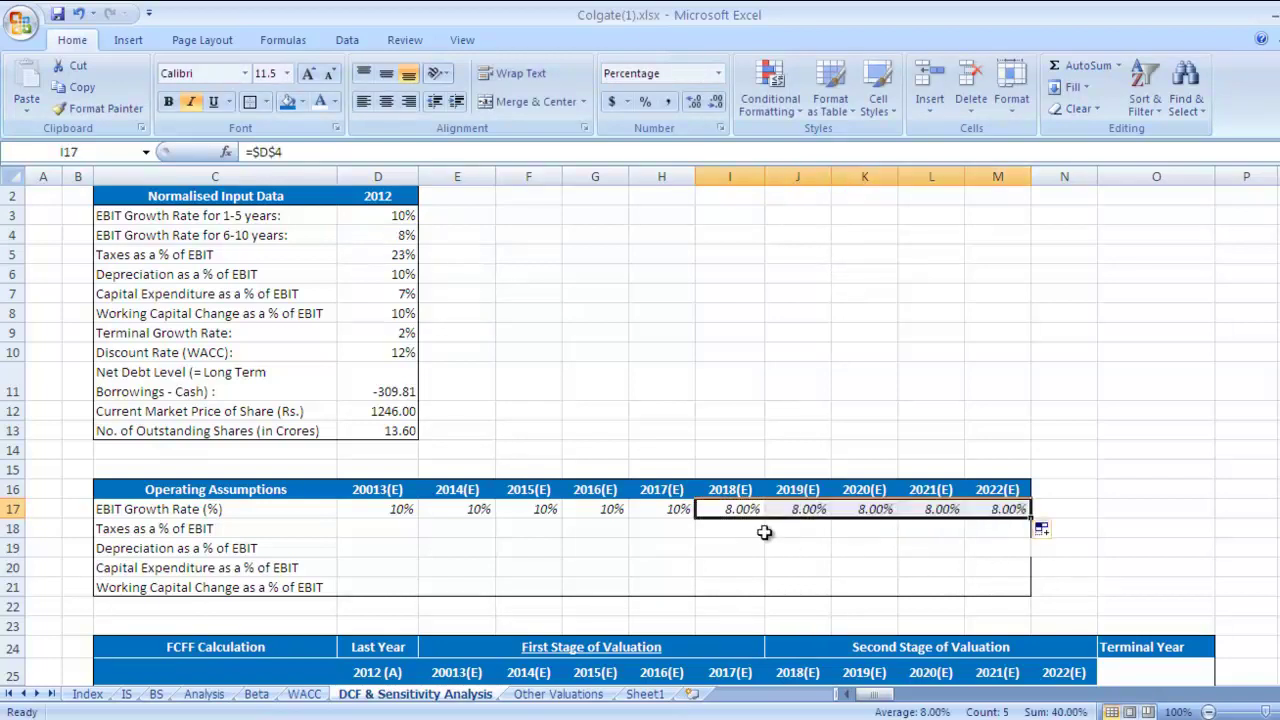
pyautogui.click(757, 567)
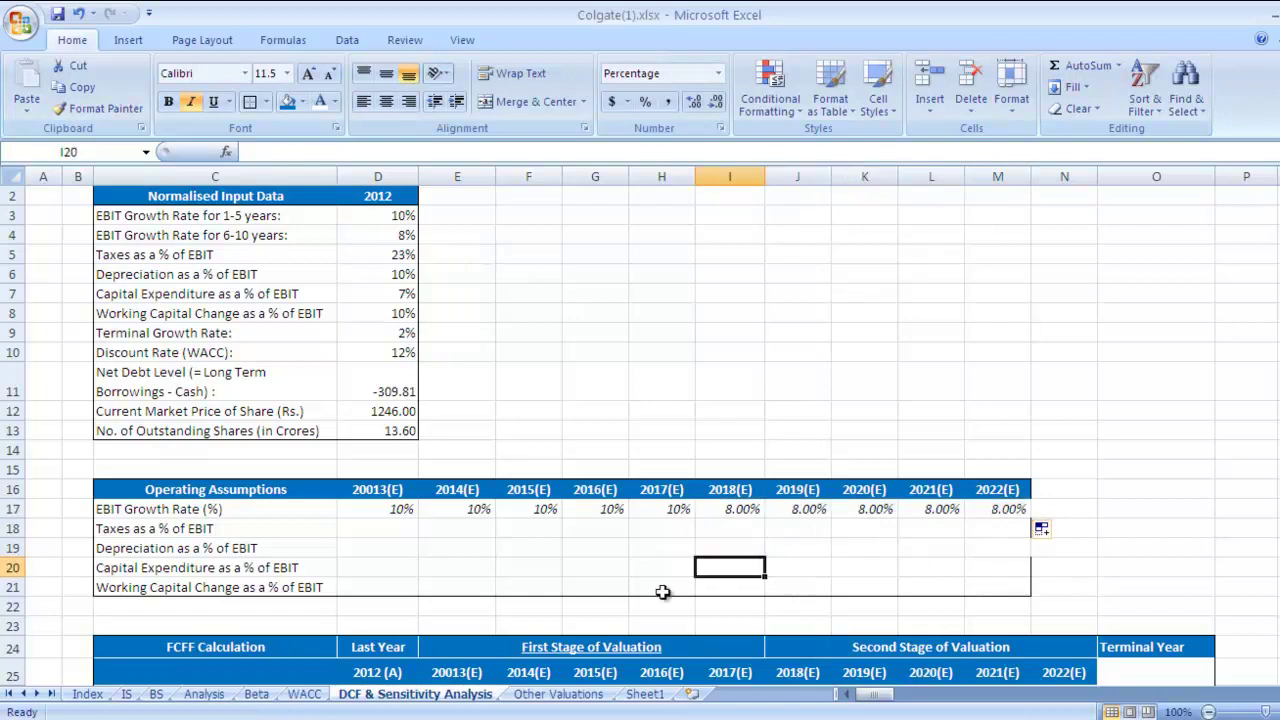
# Link Taxes as a % of EBIT for 20013(E) to its normalised input with =$D$5 and fill it across through 2022(E).
pyautogui.click(386, 526)
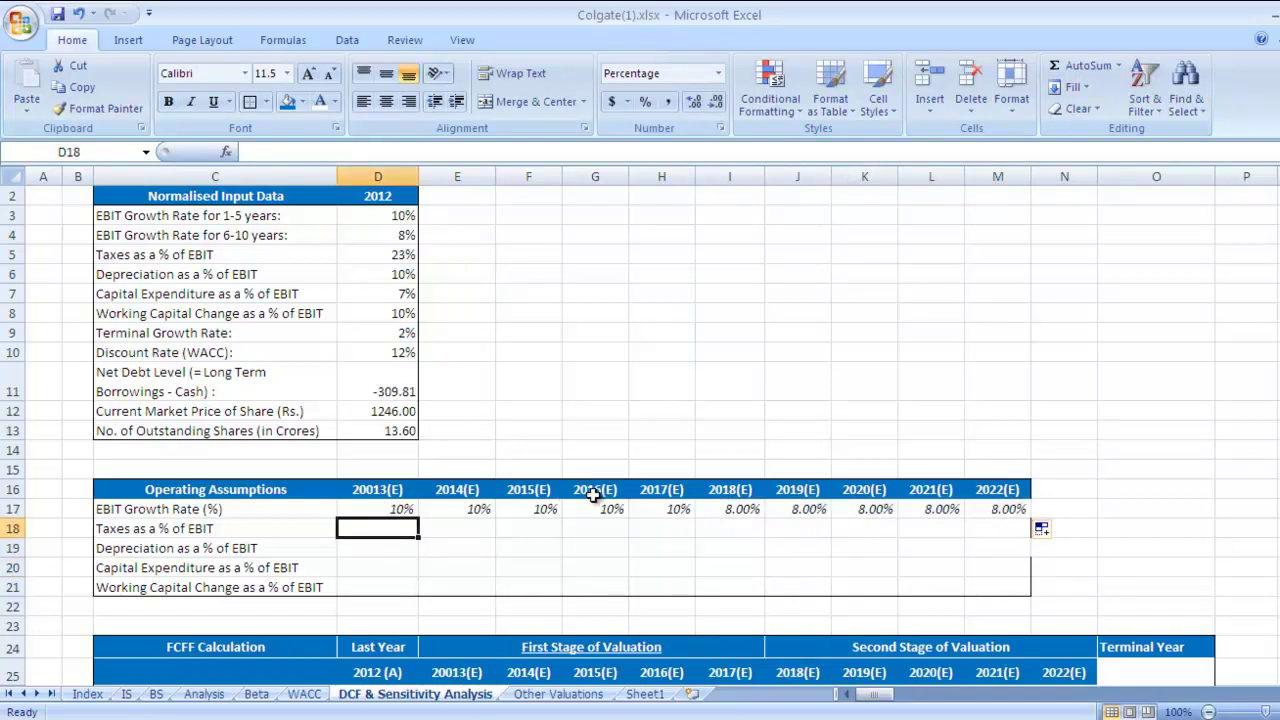
pyautogui.write('=')
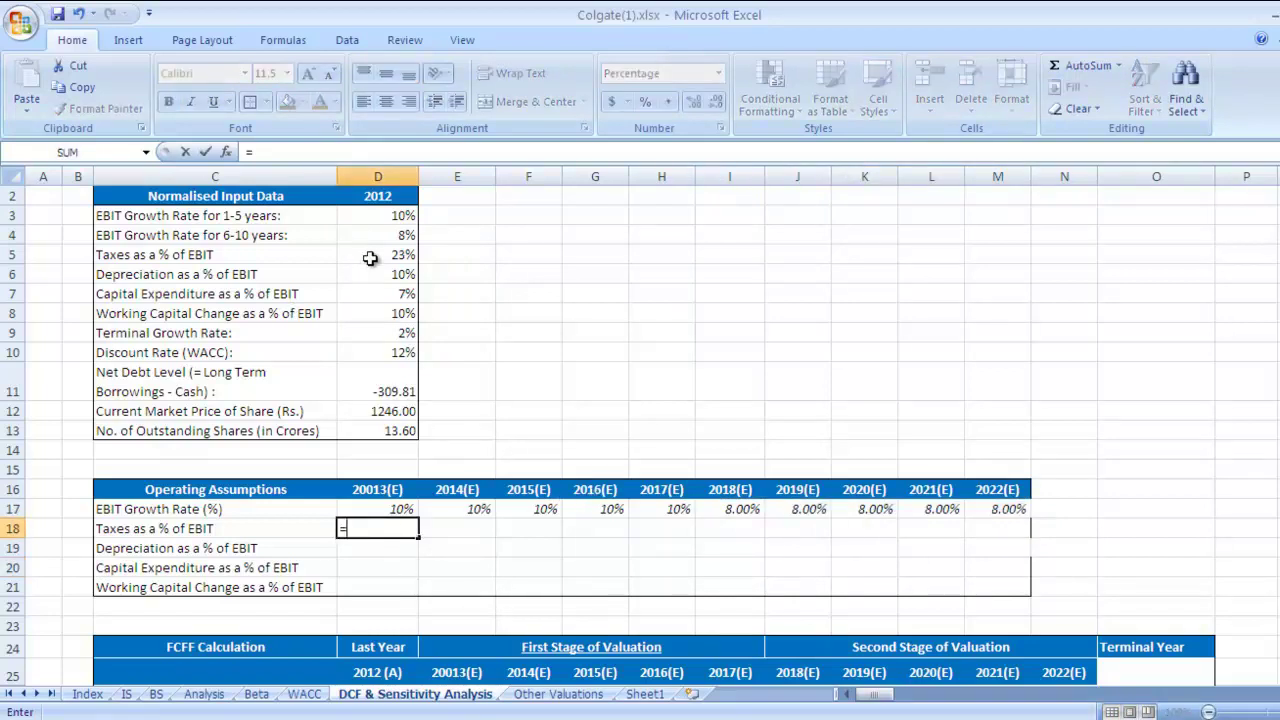
pyautogui.click(370, 258)
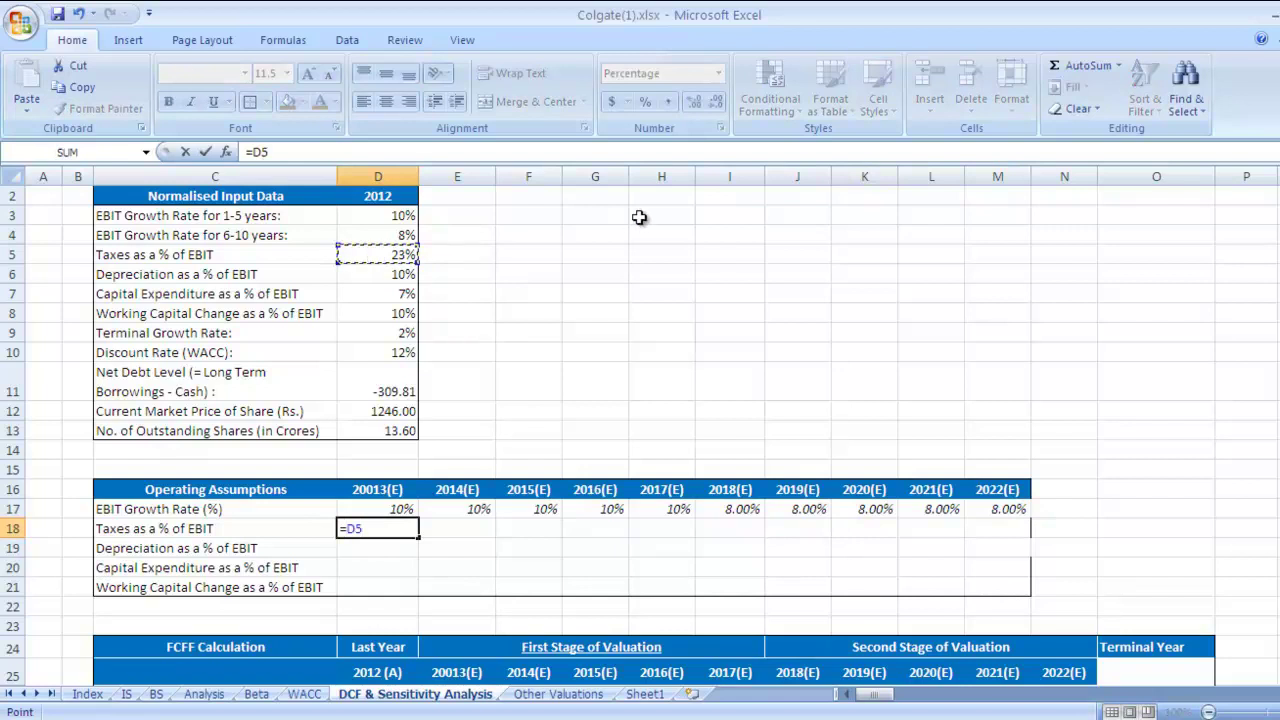
pyautogui.click(349, 528)
pyautogui.write('$D$')
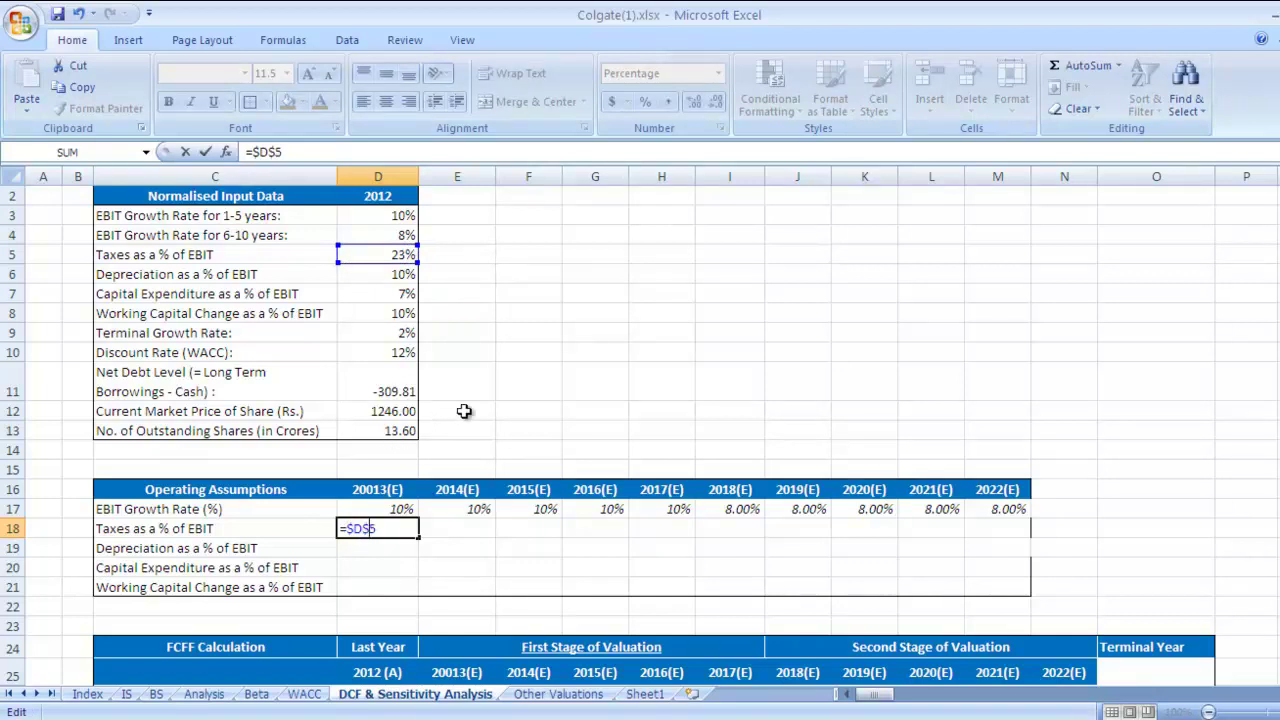
pyautogui.press('Return')
pyautogui.click(411, 526)
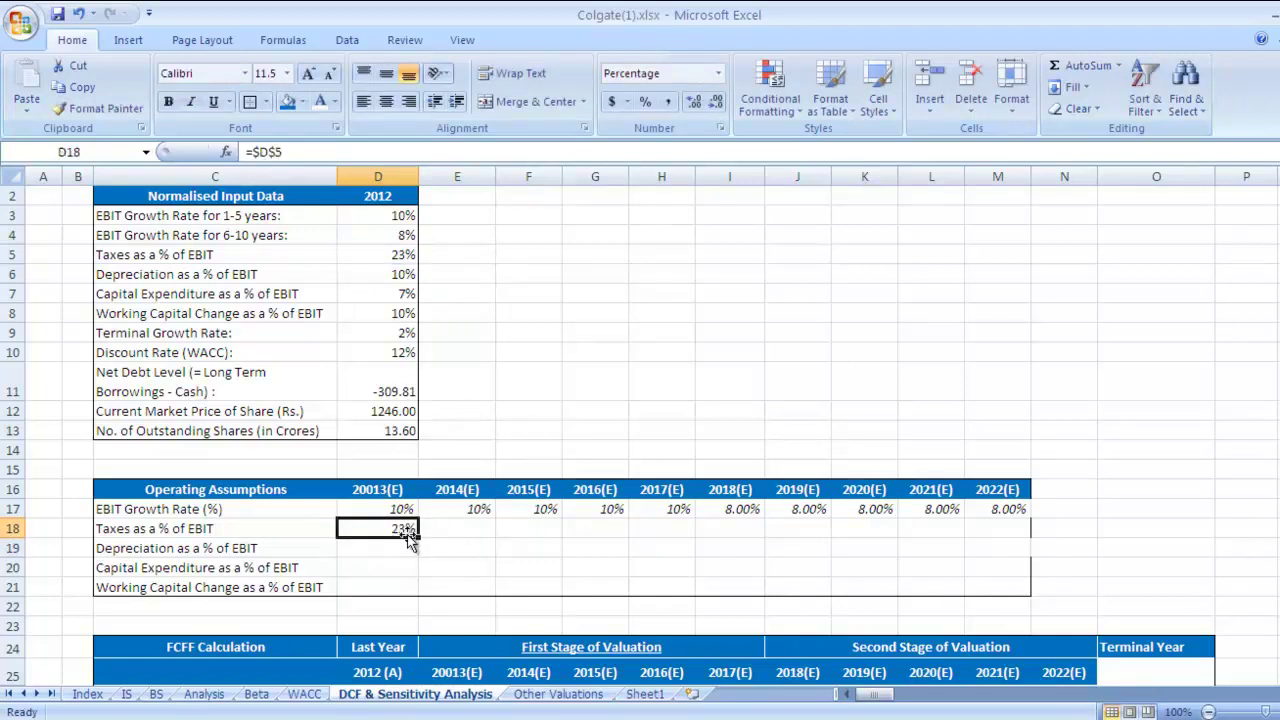
pyautogui.moveTo(418, 538); pyautogui.dragTo(1022, 535)
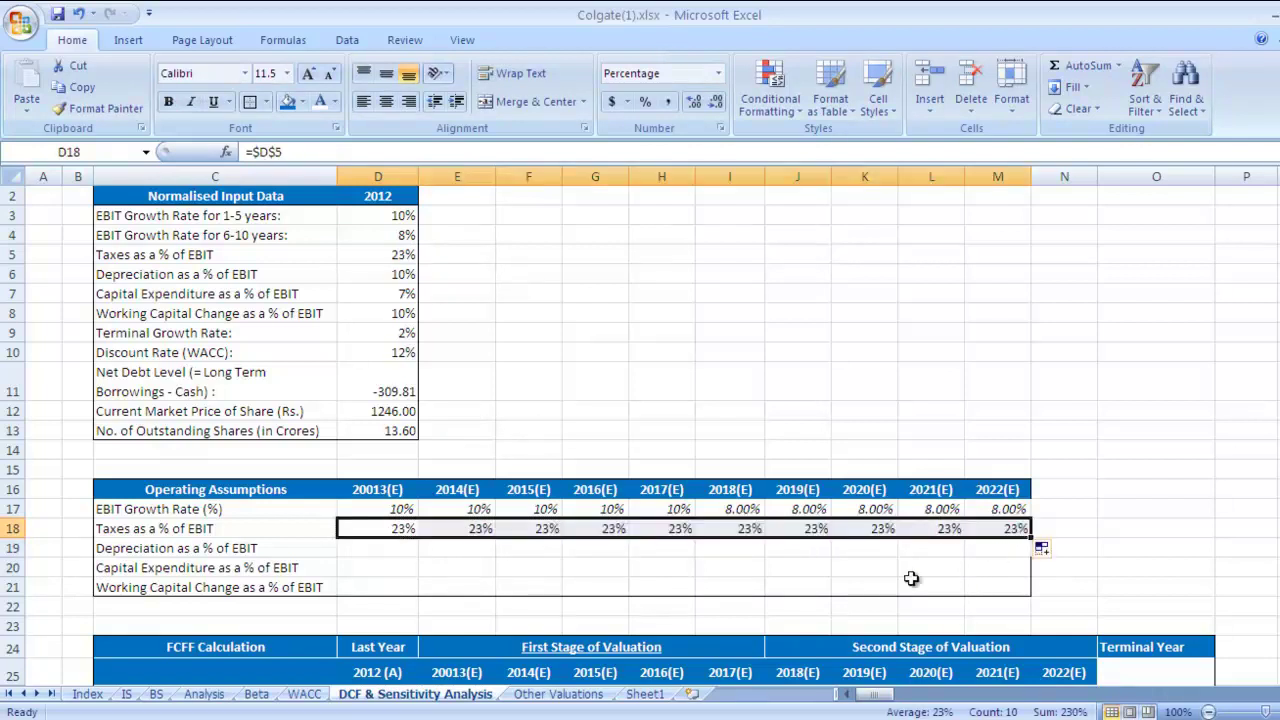
# Enter =$D$6 for the 20013(E) Depreciation as a % of EBIT, italicise it, and fill it across through 2022(E).
pyautogui.click(384, 553)
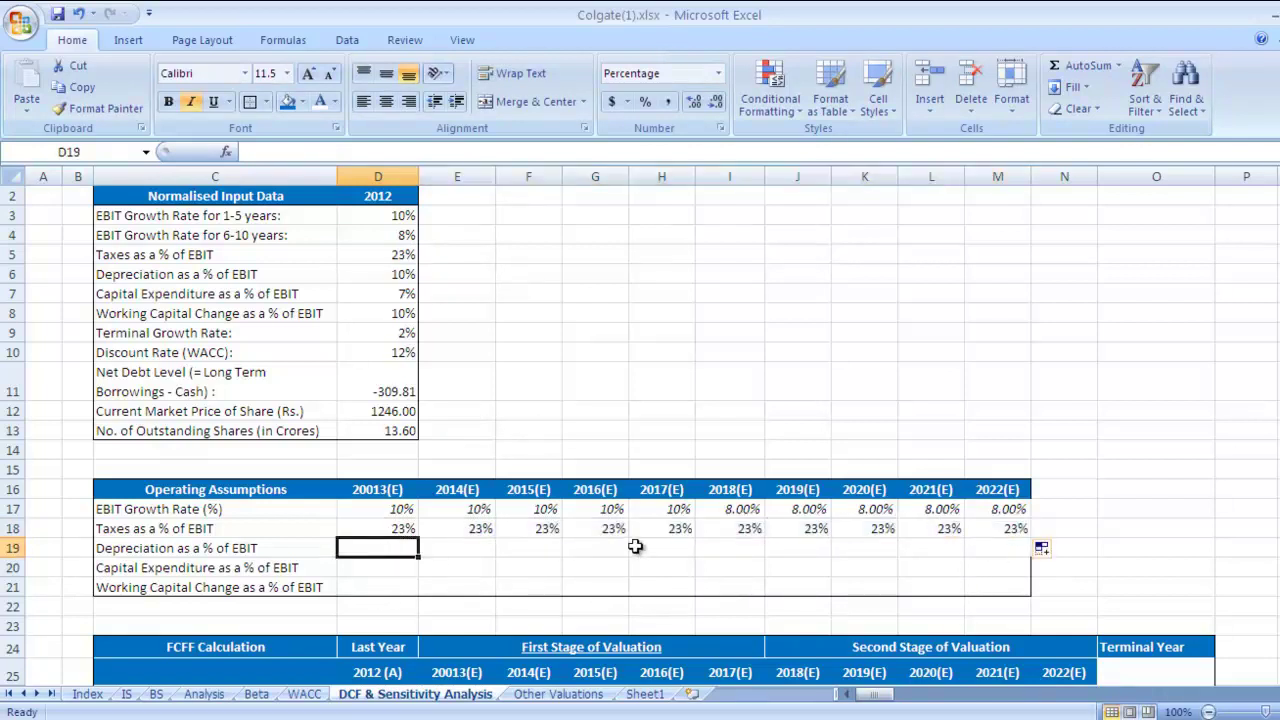
pyautogui.write('=')
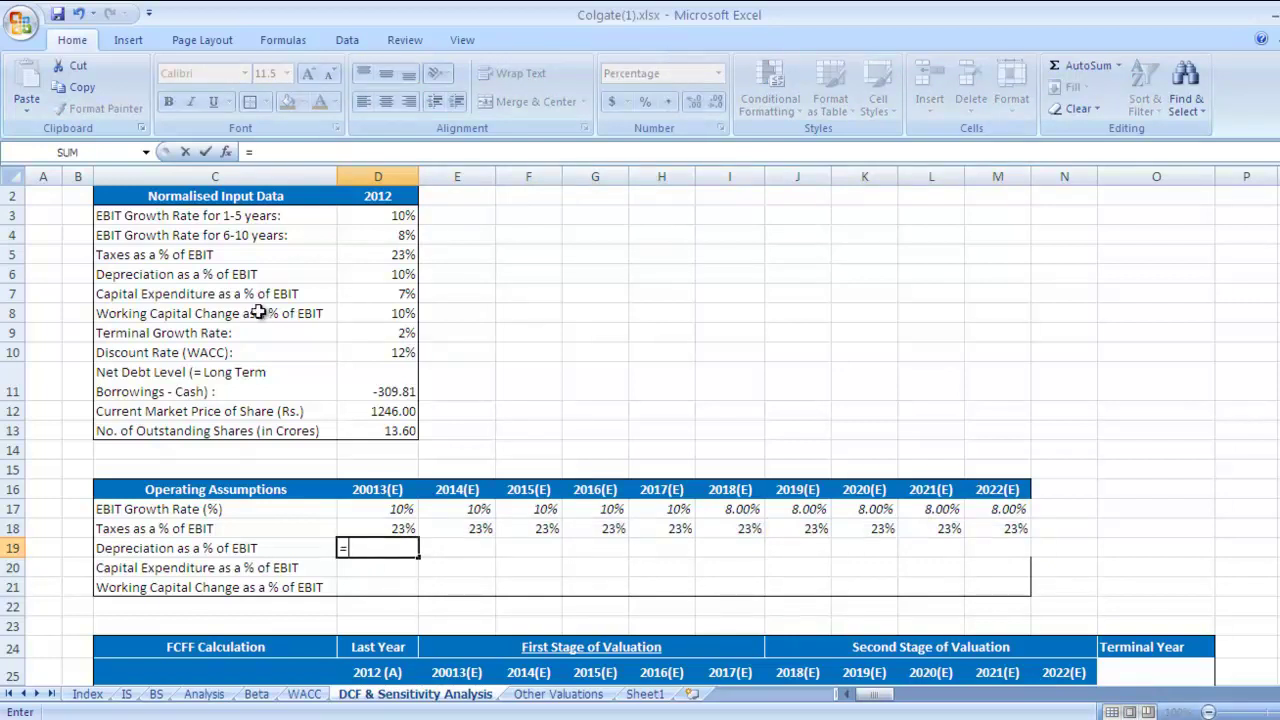
pyautogui.click(378, 276)
pyautogui.press('F2')
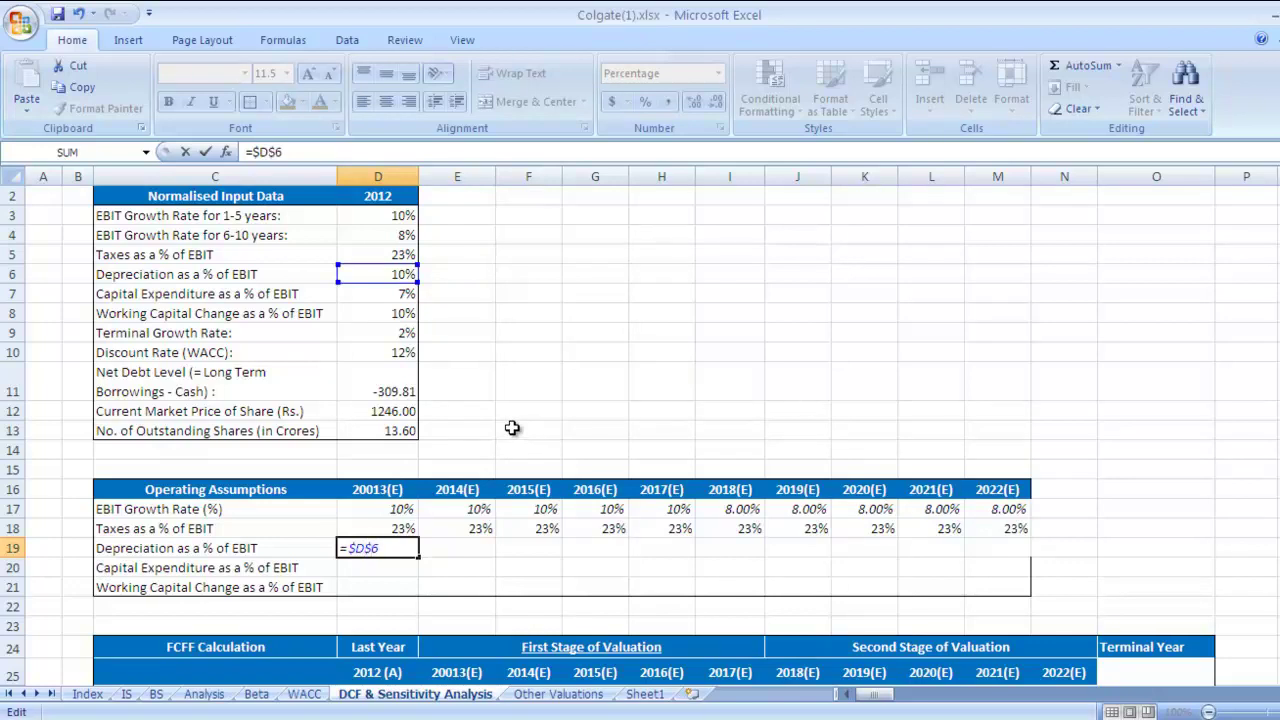
pyautogui.press('Return')
pyautogui.click(401, 548)
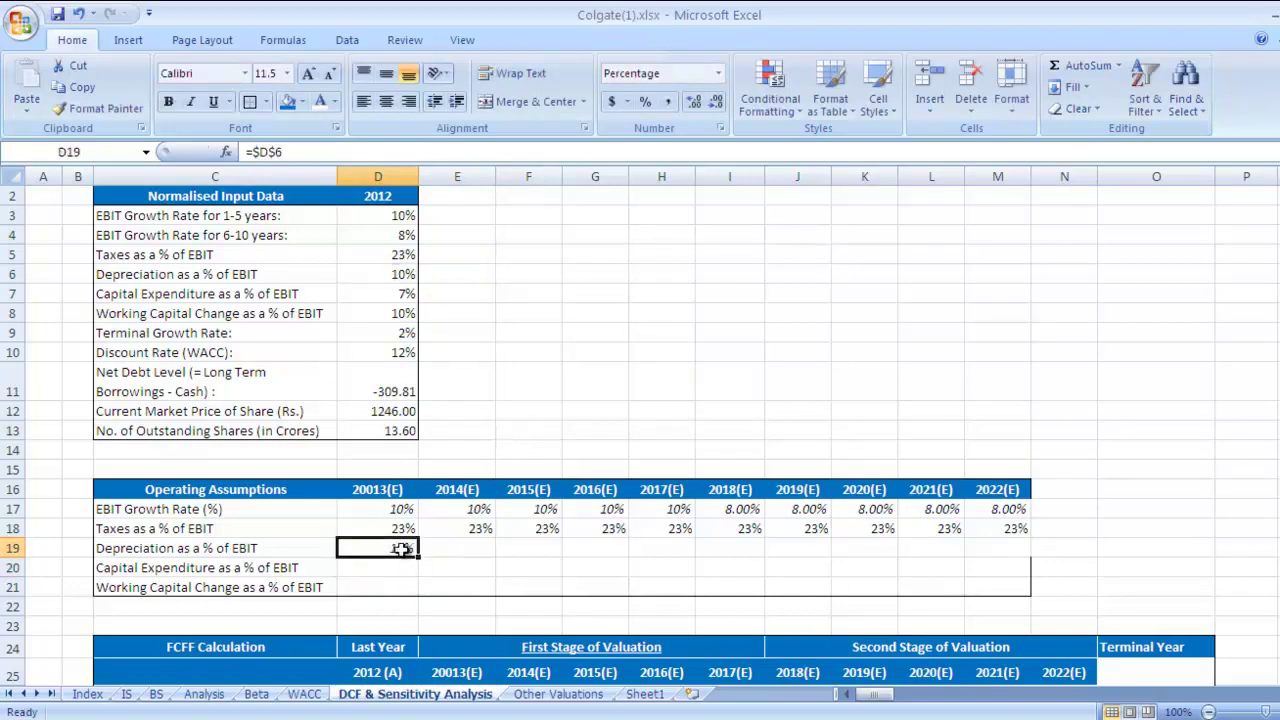
pyautogui.hotkey('ctrl', 'i')
pyautogui.moveTo(421, 559); pyautogui.dragTo(1024, 520)
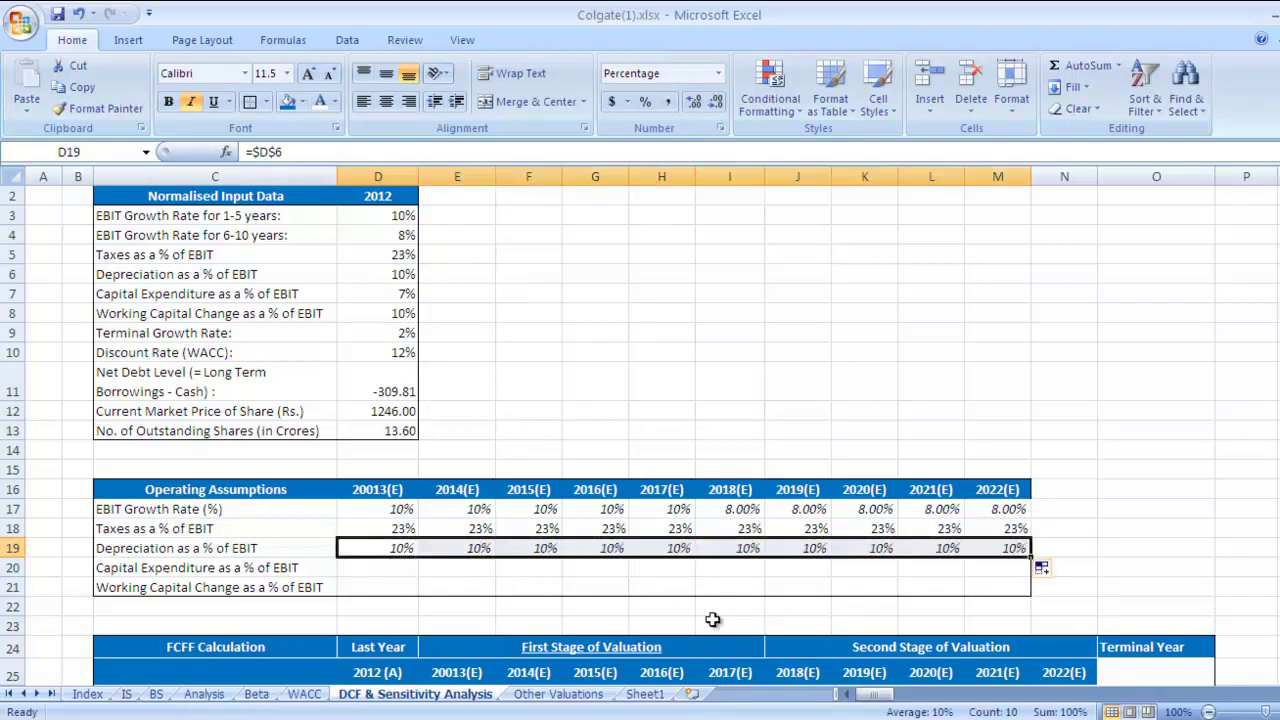
# Link Capital Expenditure as a % of EBIT for 20013(E) to its normalised input with =$D$7 and fill it across through 2022(E).
pyautogui.click(357, 569)
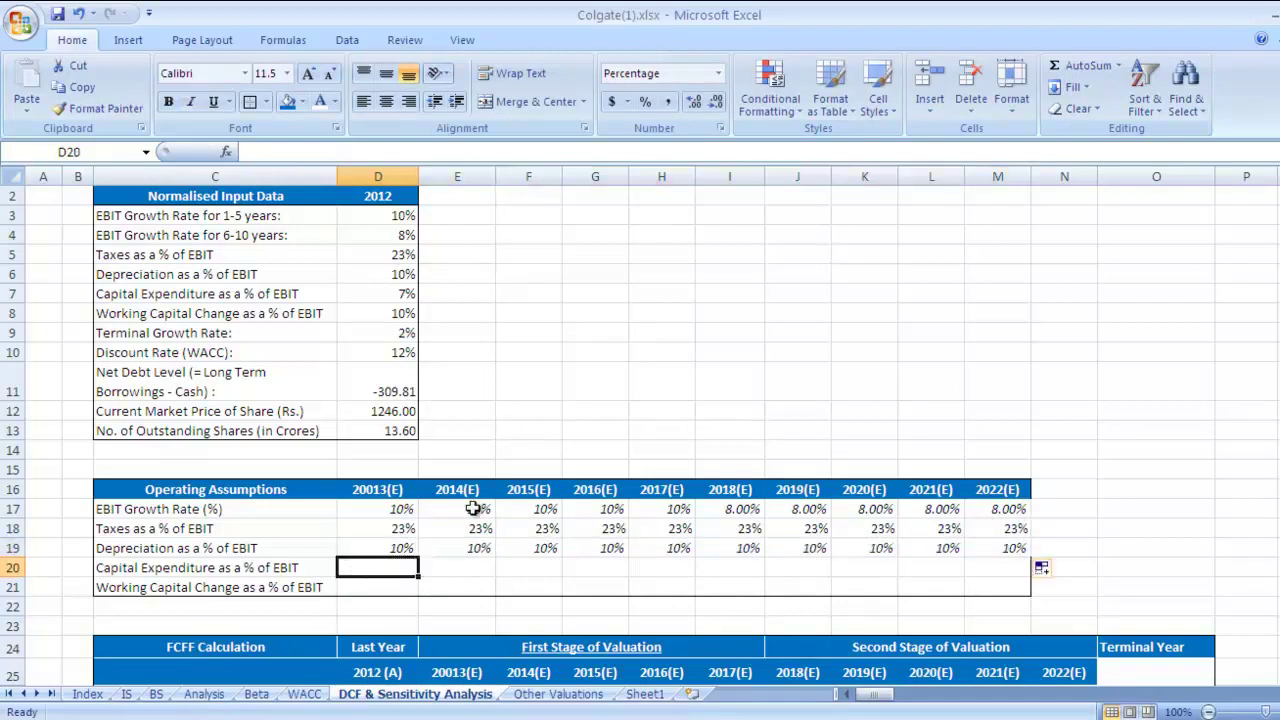
pyautogui.write('=')
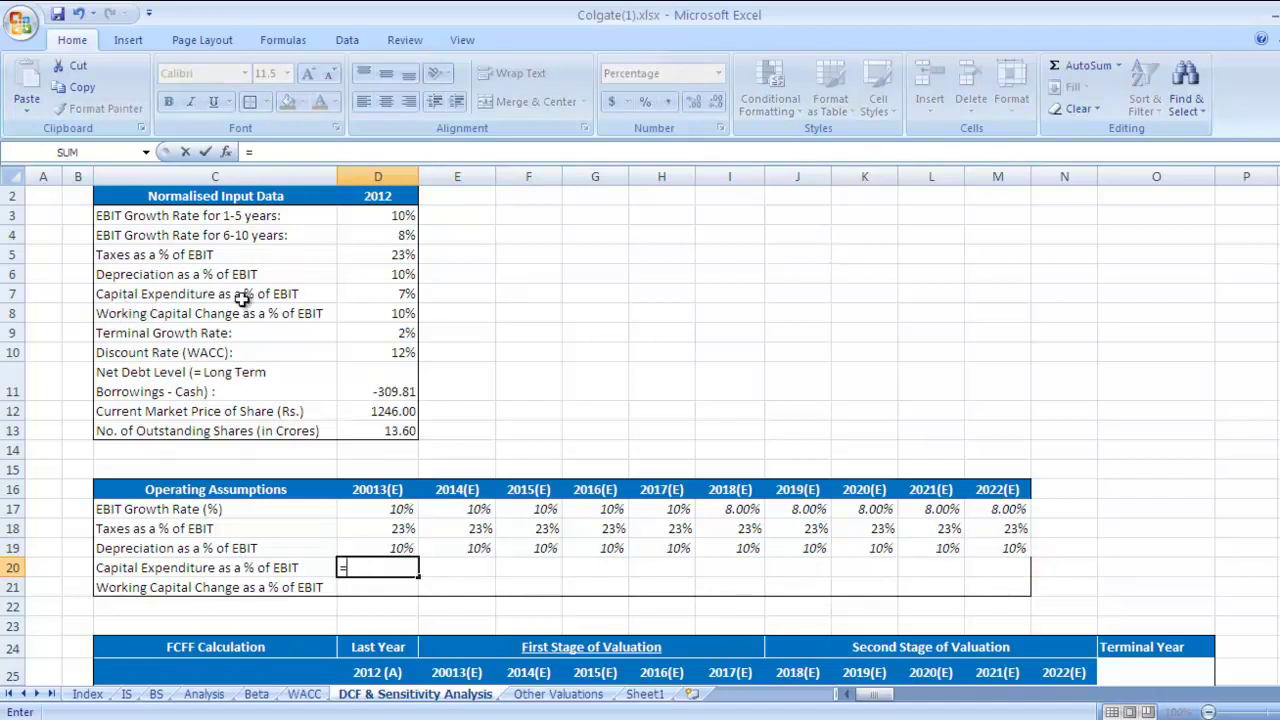
pyautogui.click(385, 296)
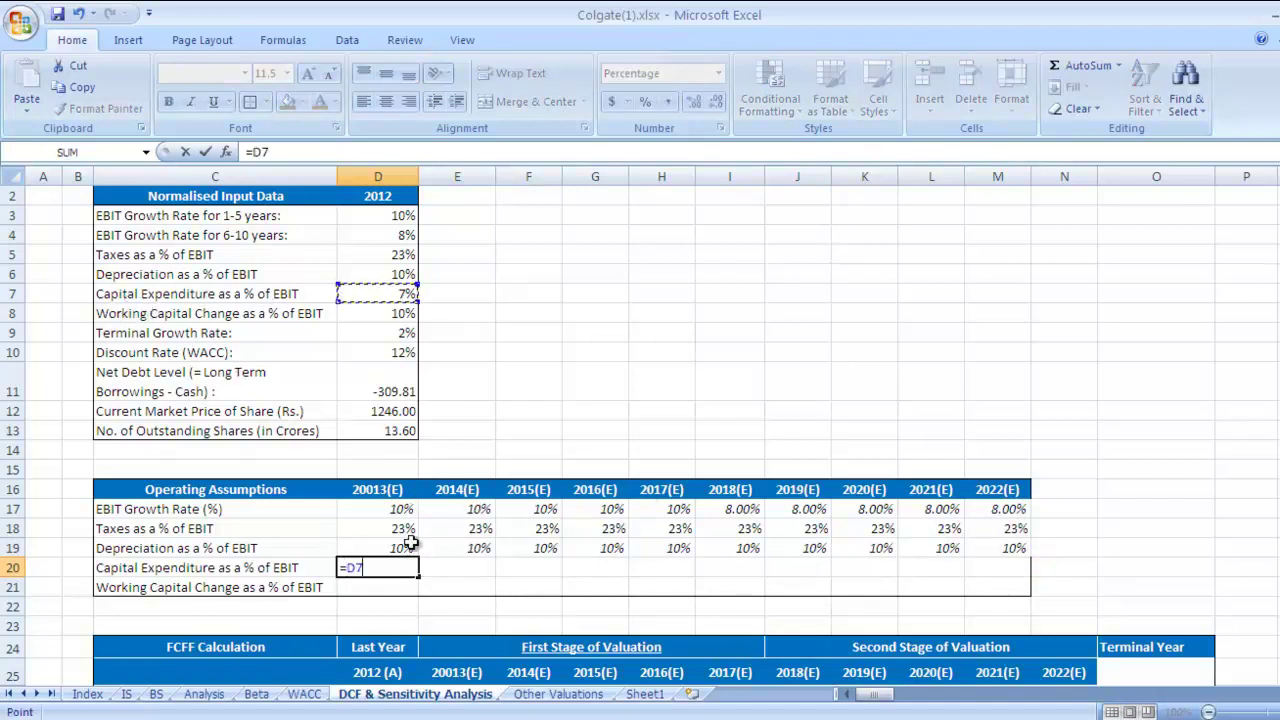
pyautogui.click(342, 567)
pyautogui.write('$D')
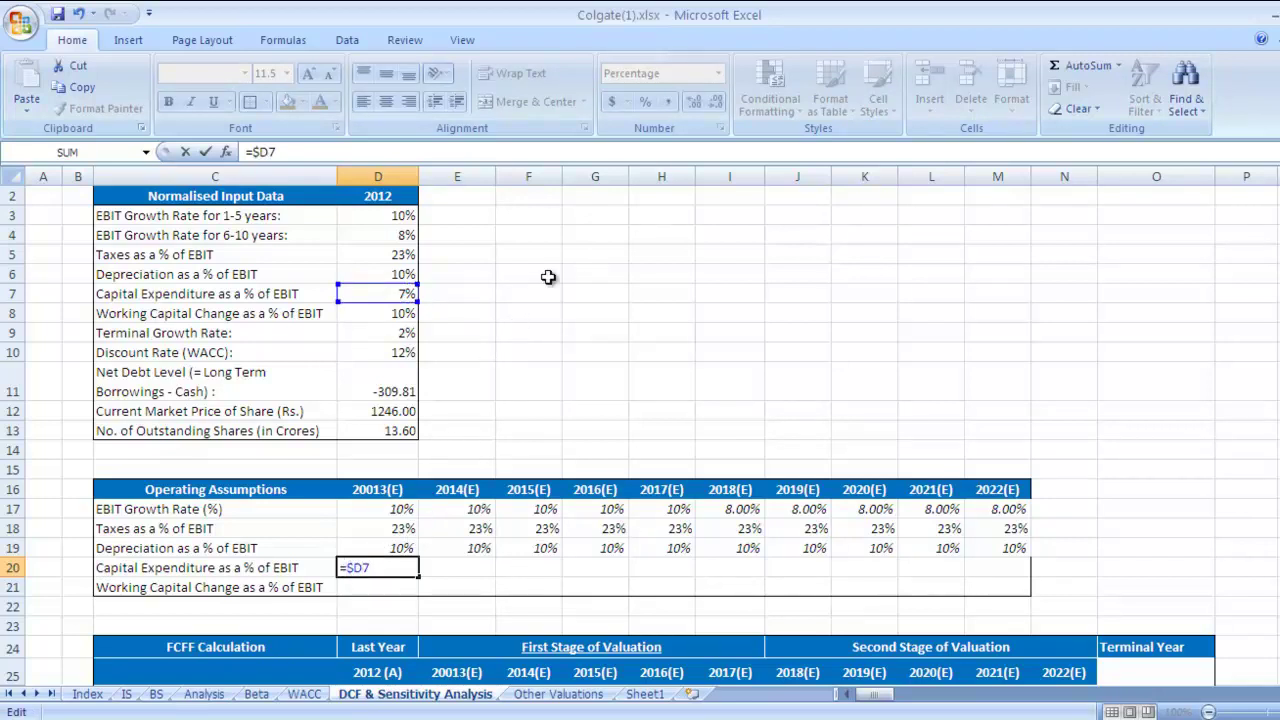
pyautogui.write('$')
pyautogui.press('Return')
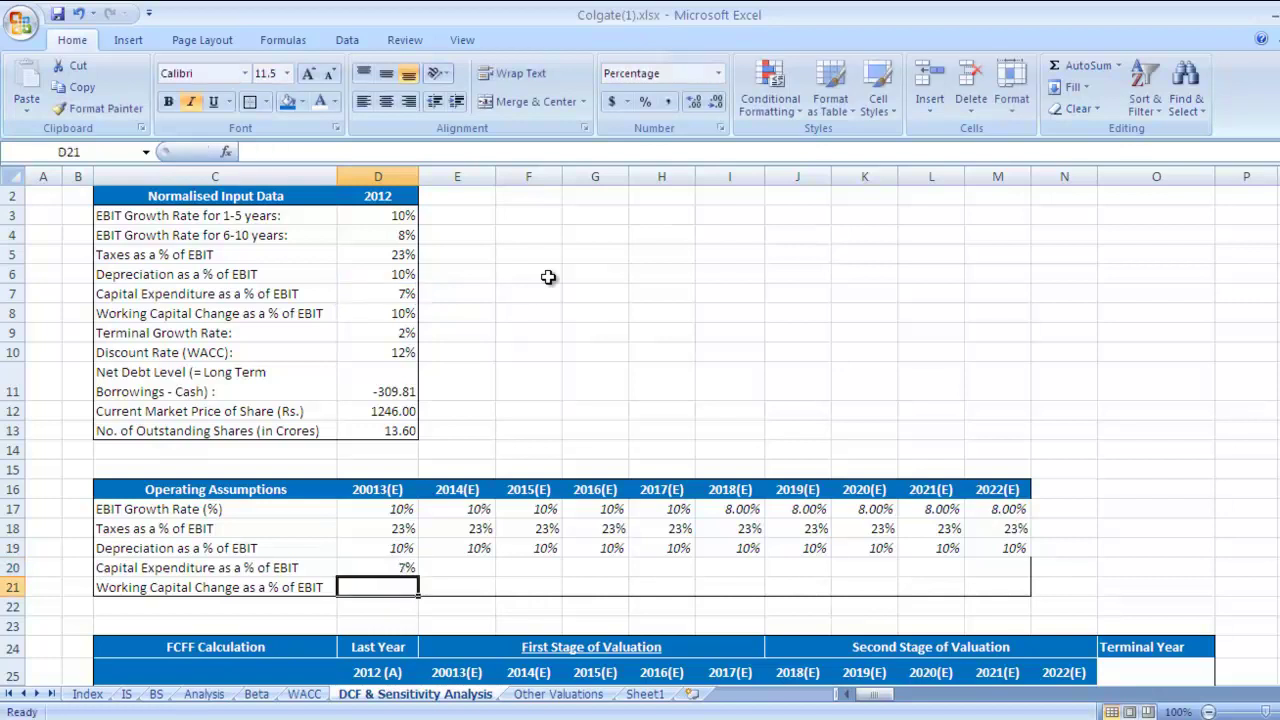
pyautogui.click(408, 568)
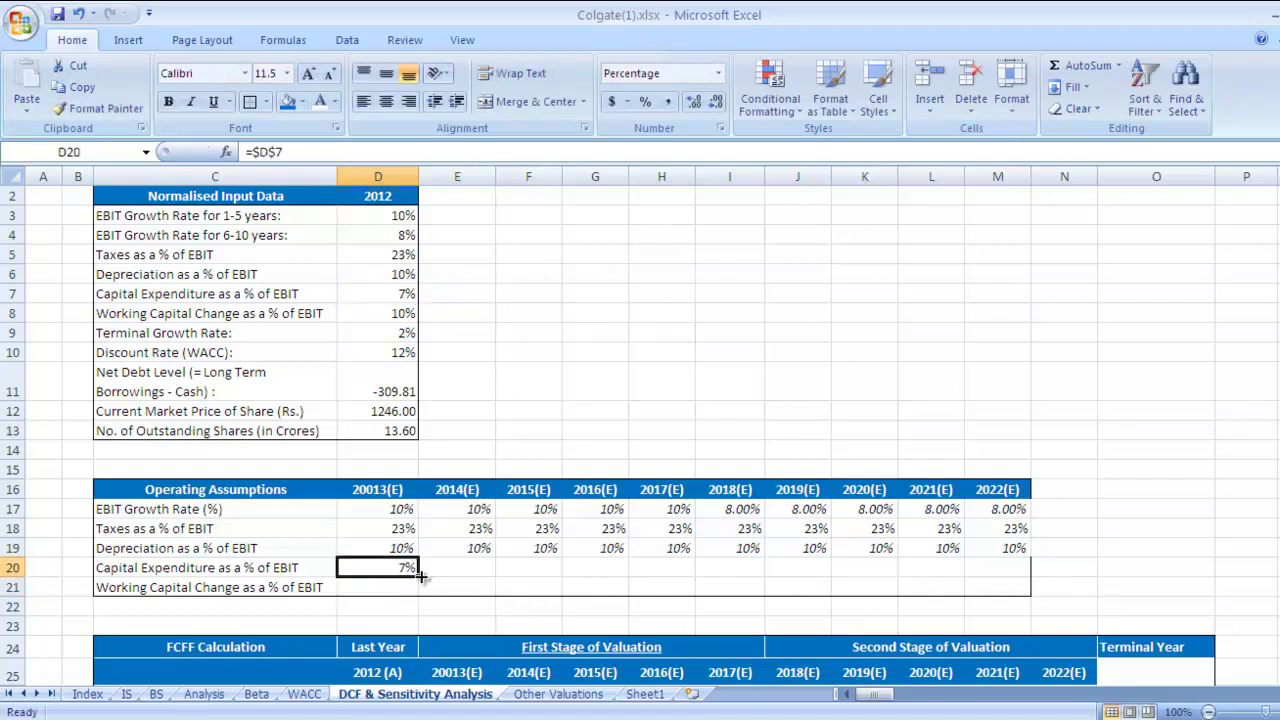
pyautogui.moveTo(419, 576); pyautogui.dragTo(1014, 550)
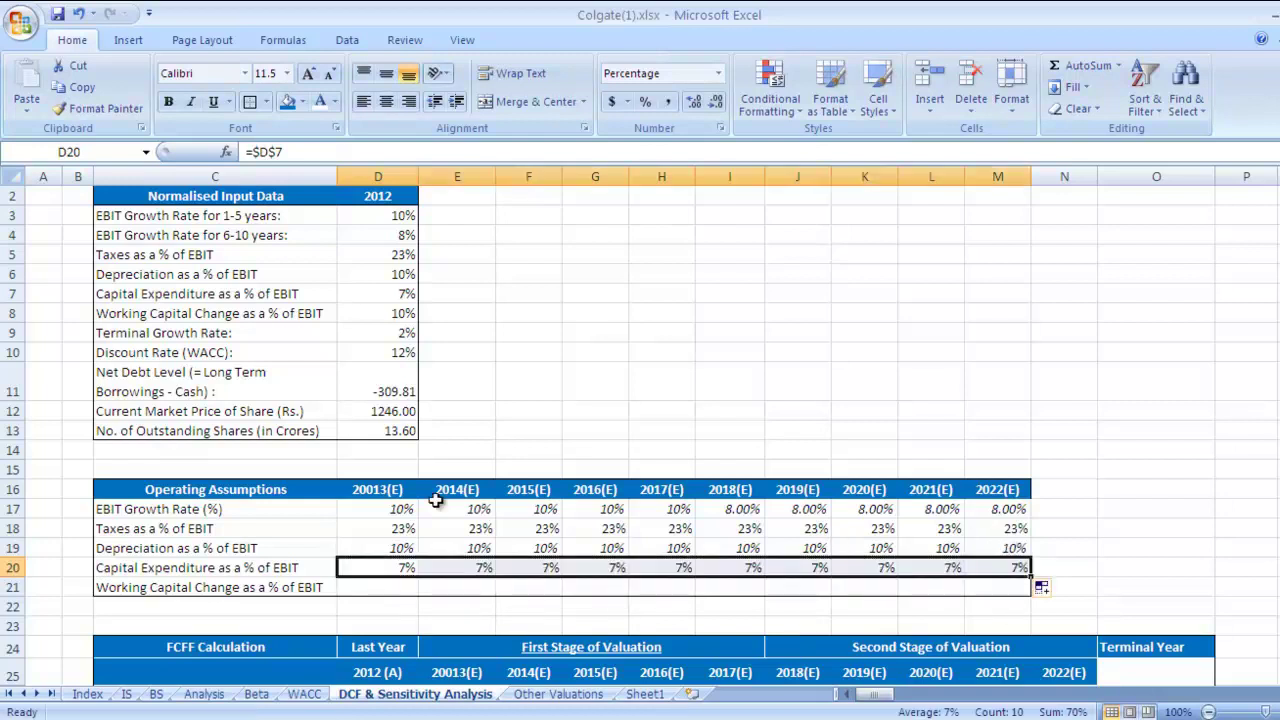
# Link the 20013(E) Working Capital Change as a % of EBIT to its normalised input with an absolute reference to D8.
pyautogui.click(372, 588)
pyautogui.write('=')
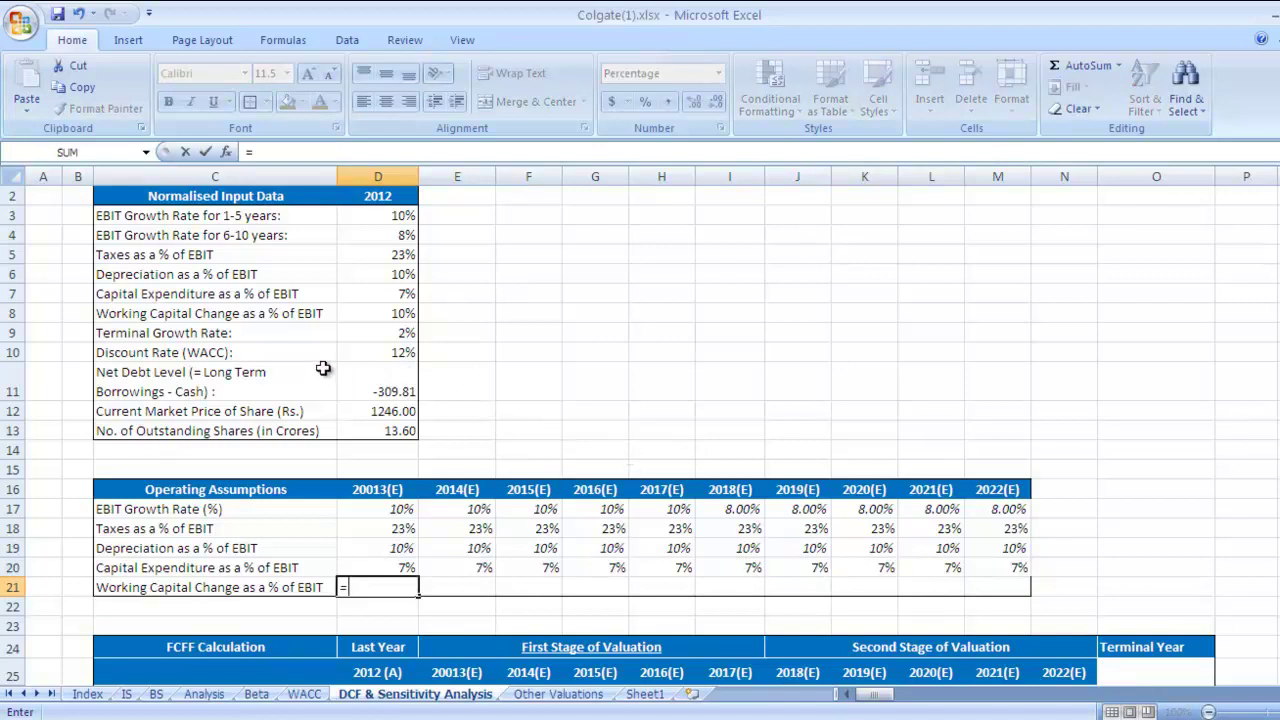
pyautogui.click(399, 311)
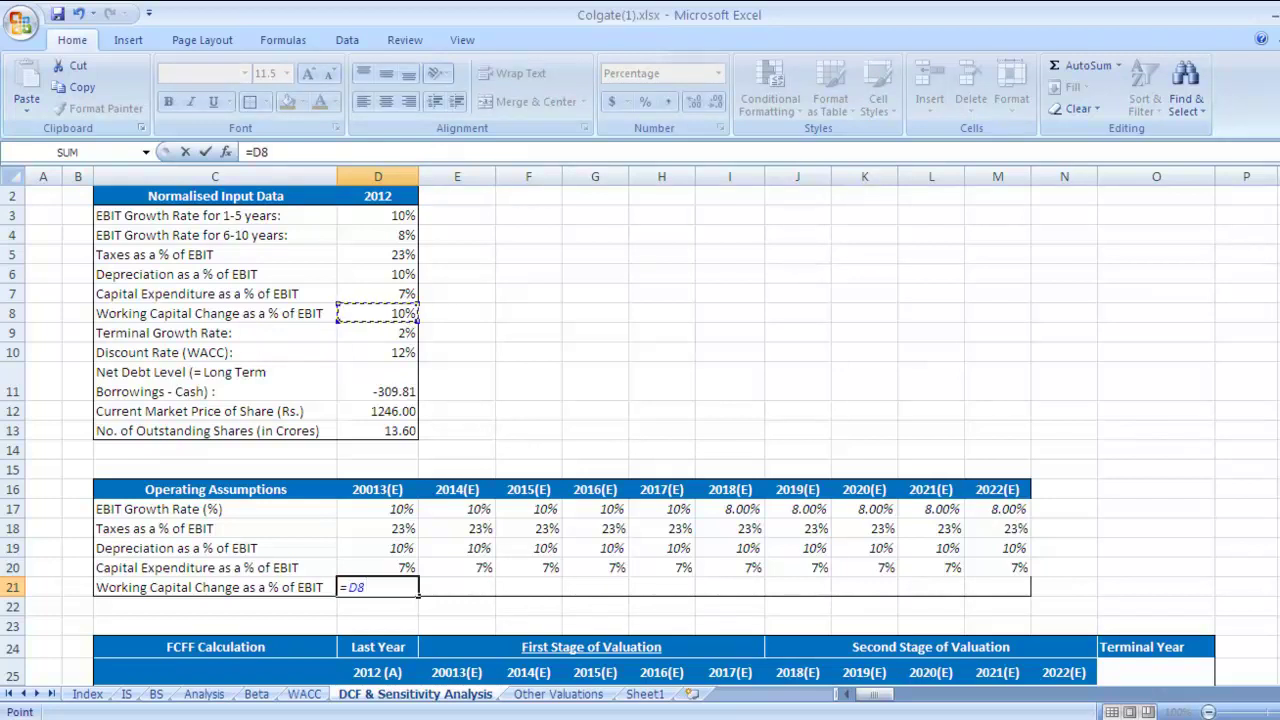
pyautogui.click(343, 588)
pyautogui.click(350, 588)
pyautogui.write('$')
pyautogui.moveTo(365, 588); pyautogui.dragTo(373, 588)
pyautogui.press('Return')
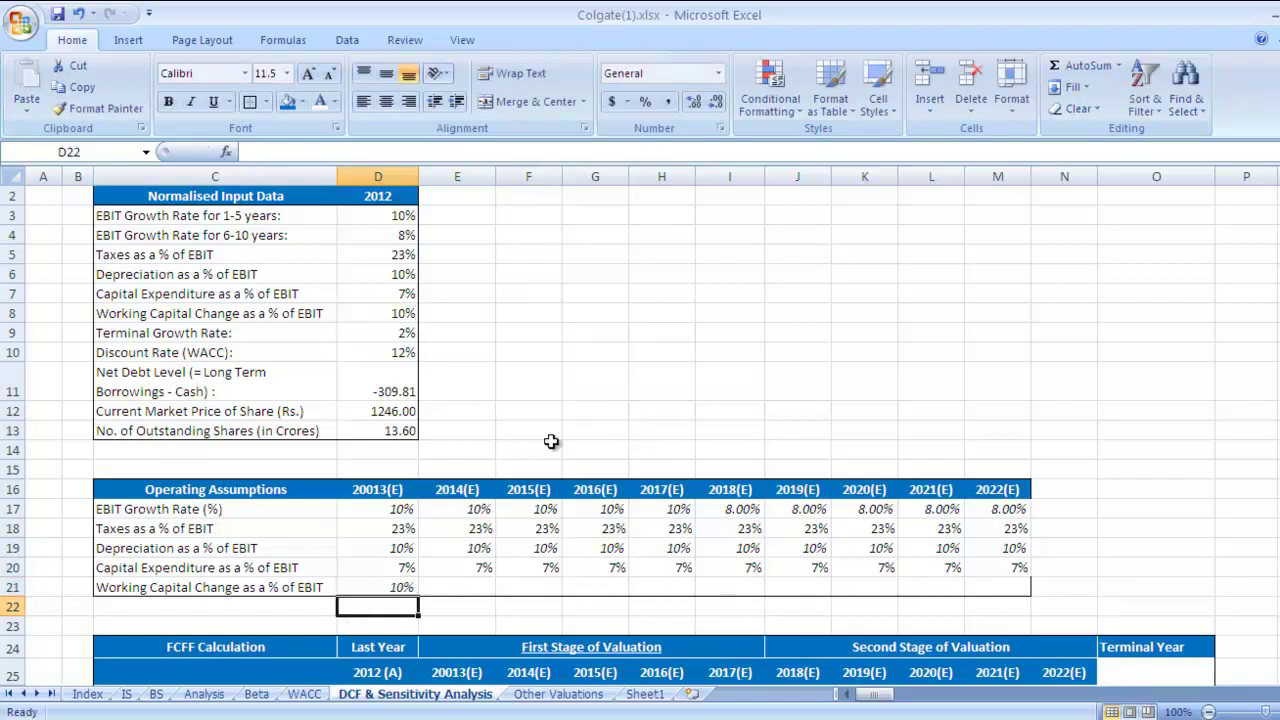
# Fill the 20013(E) Working Capital Change formula across the remaining forecast years through 2022(E).
pyautogui.click(410, 590)
pyautogui.moveTo(420, 594); pyautogui.dragTo(1011, 591)
pyautogui.click(1113, 550)
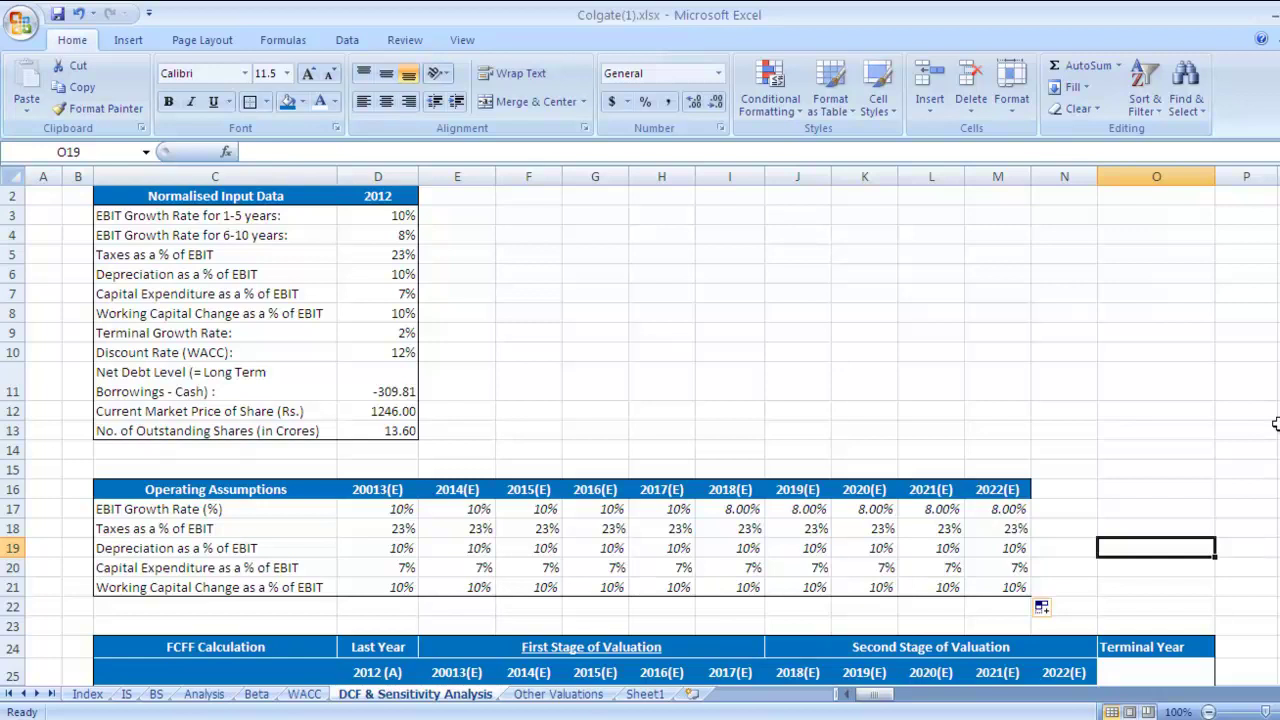
pyautogui.press('Escape')
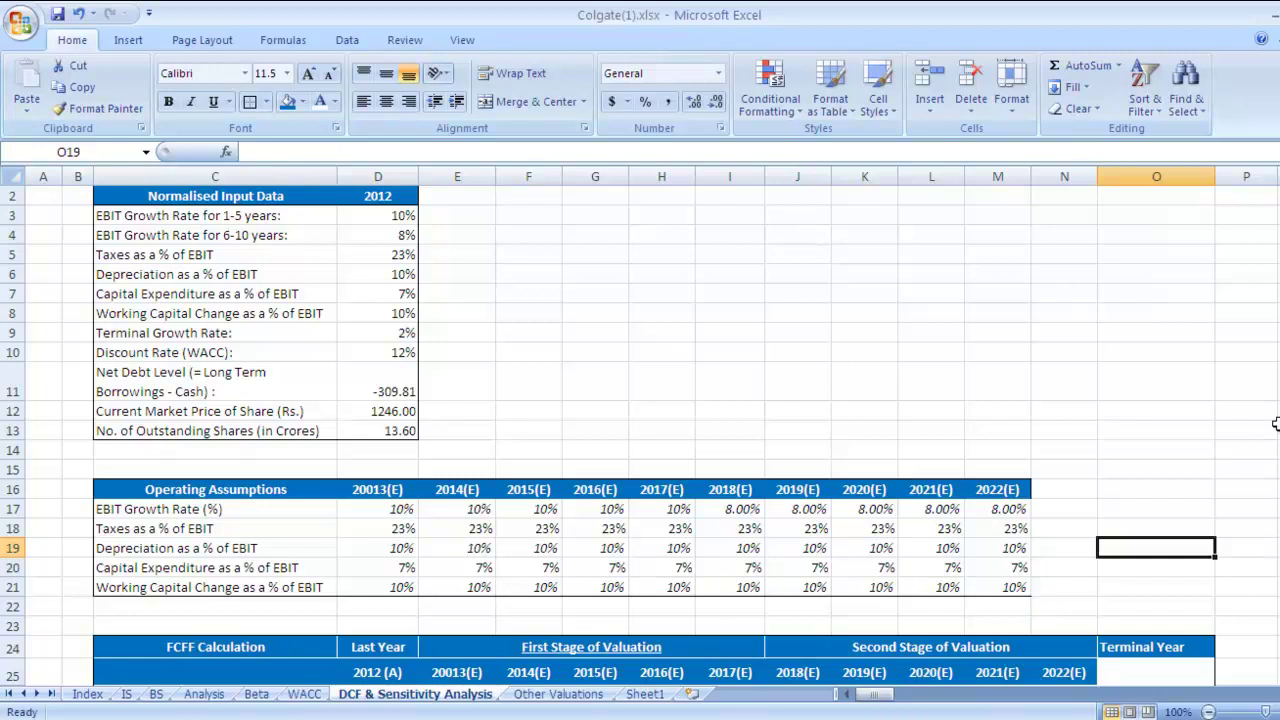